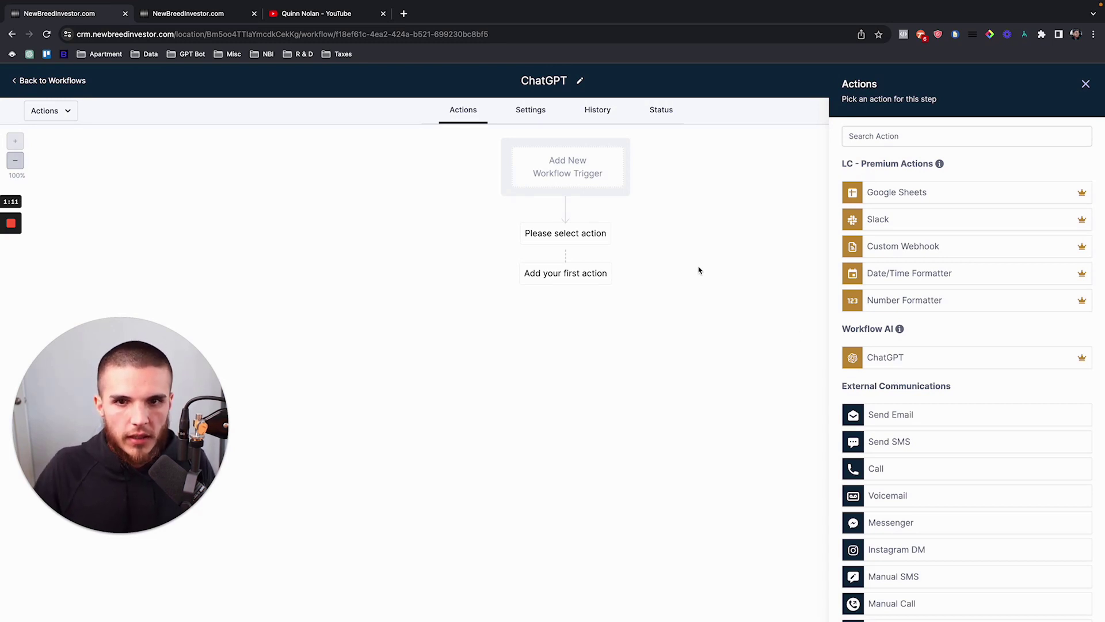
# Step: Close the Actions panel and bring up the workflow trigger list, briefly checking the YouTube tab
pyautogui.click(1086, 84)
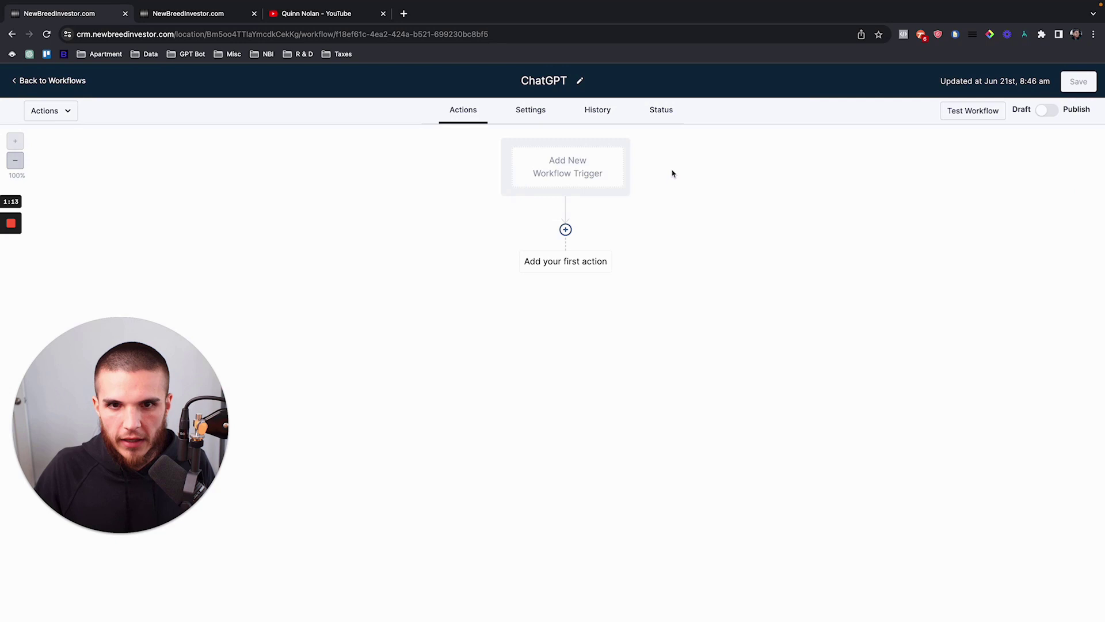
pyautogui.click(587, 176)
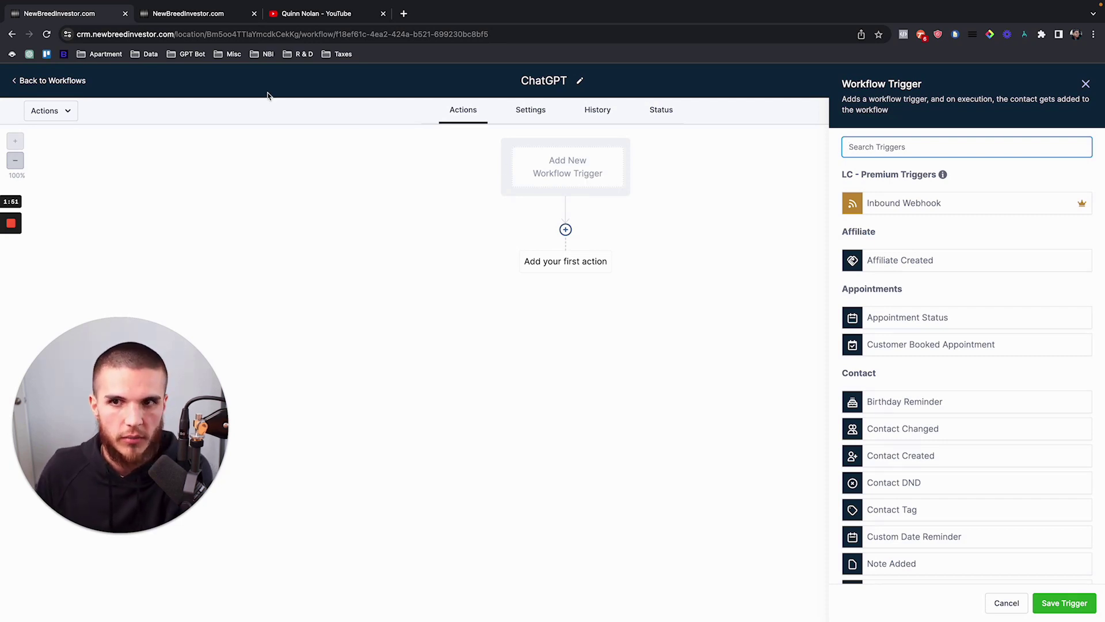
pyautogui.click(344, 15)
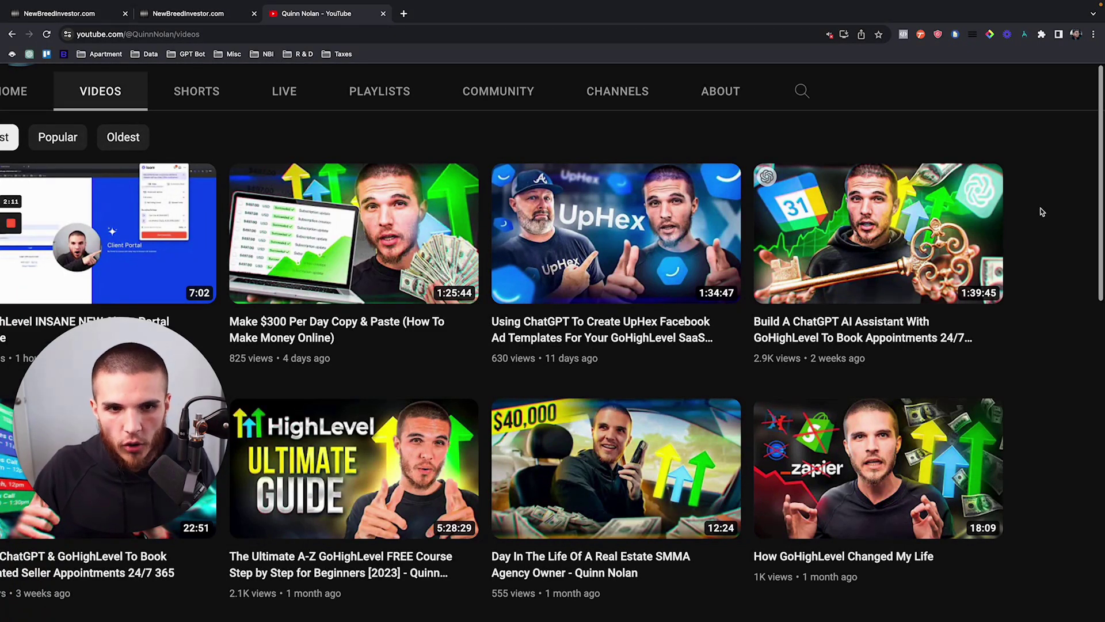
pyautogui.press('super+1')
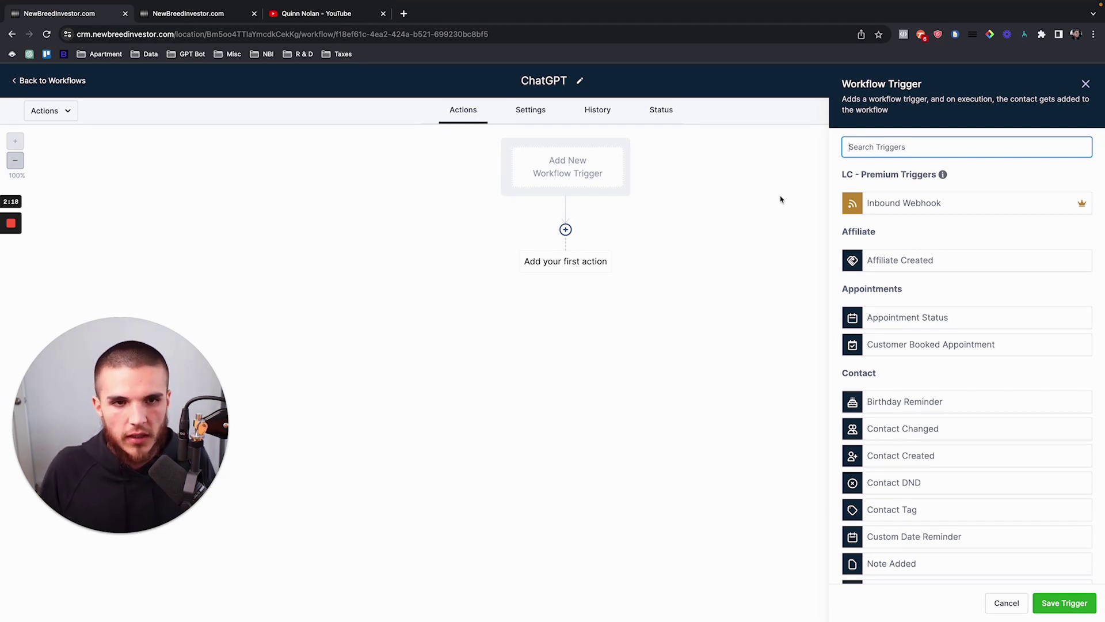
# Step: Add a Customer Replied trigger with a Reply channel filter set to SMS, and save it
pyautogui.write('custom')
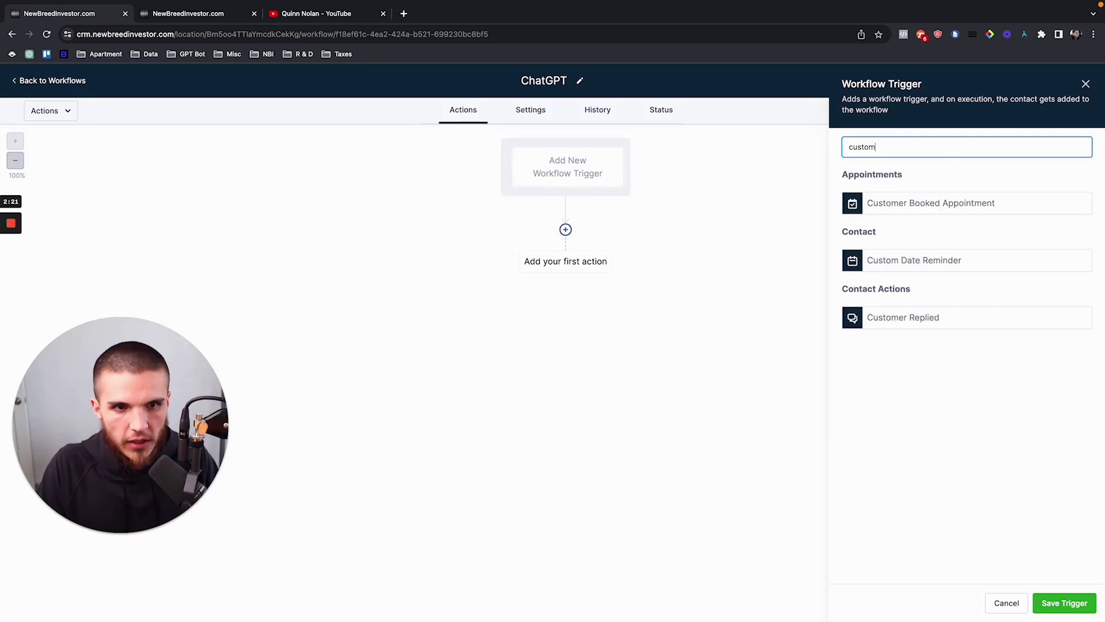
pyautogui.click(913, 320)
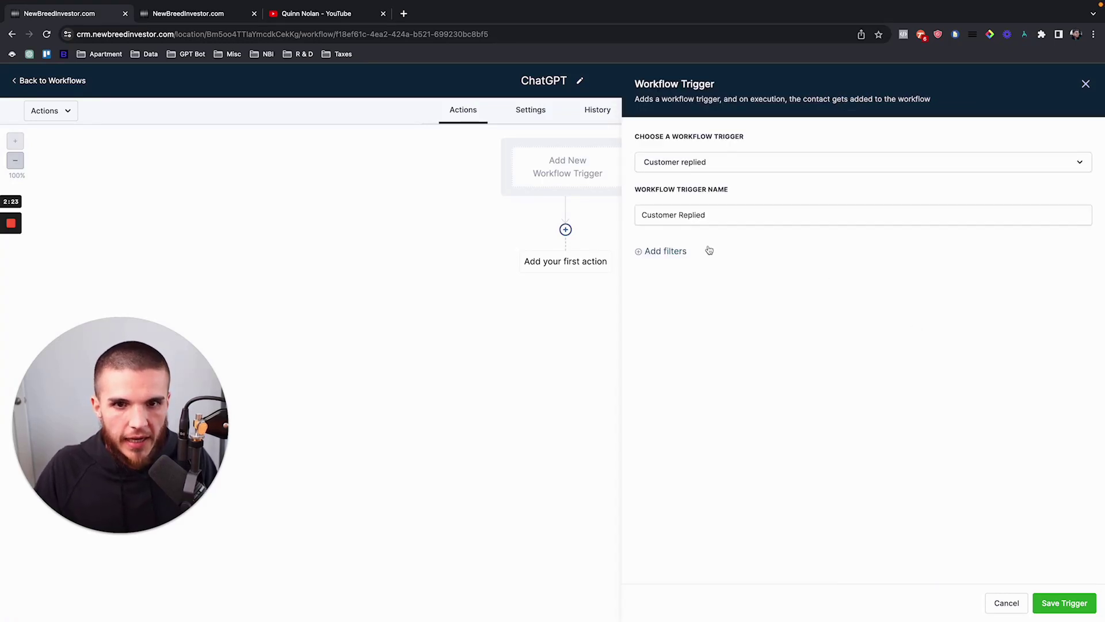
pyautogui.click(662, 252)
pyautogui.click(661, 260)
pyautogui.scroll(-2, 698, 397)
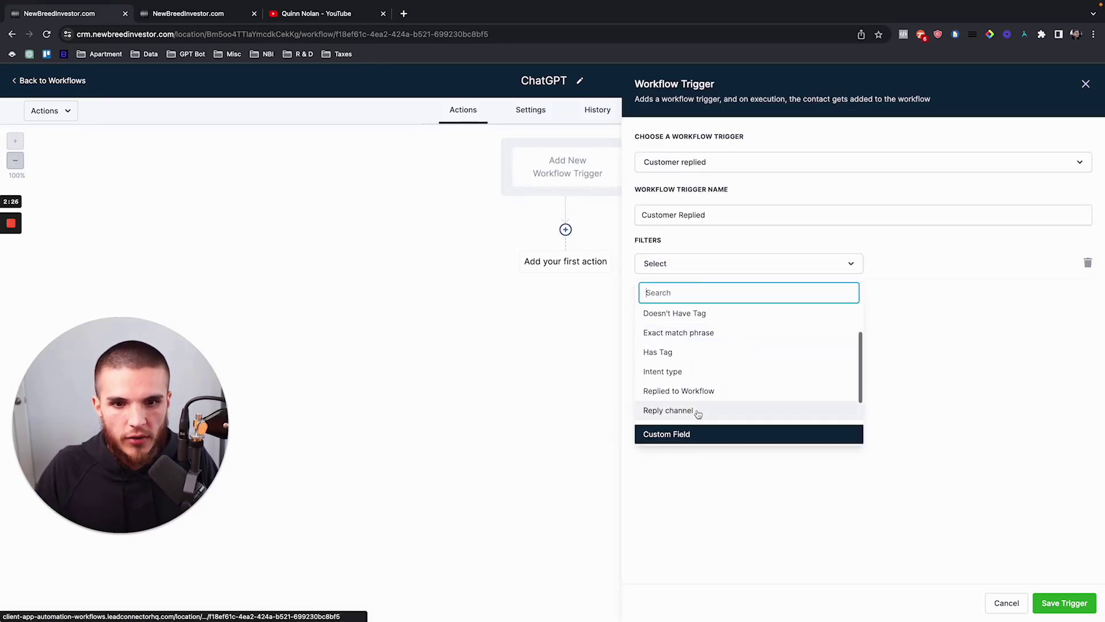
pyautogui.click(698, 412)
pyautogui.click(936, 264)
pyautogui.scroll(-1, 925, 419)
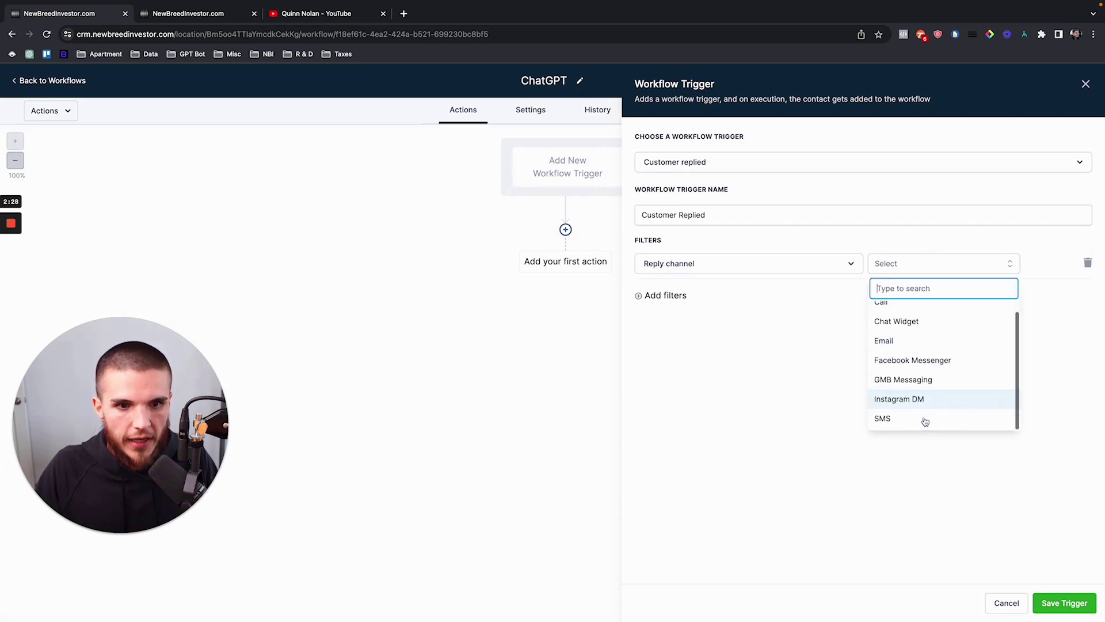
pyautogui.click(925, 419)
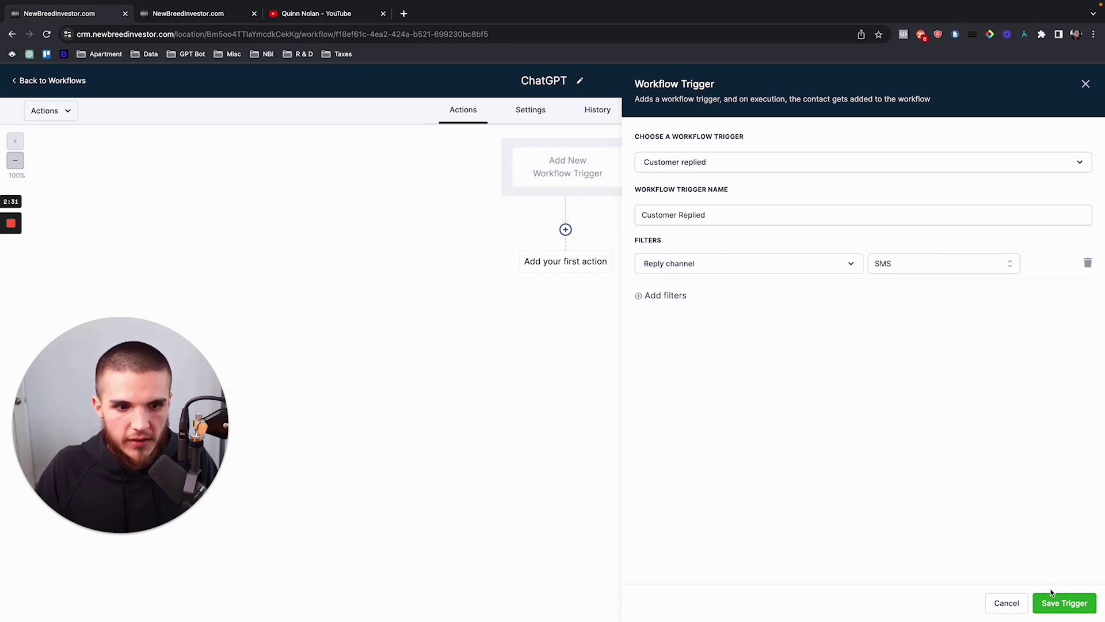
pyautogui.click(1051, 594)
pyautogui.click(566, 249)
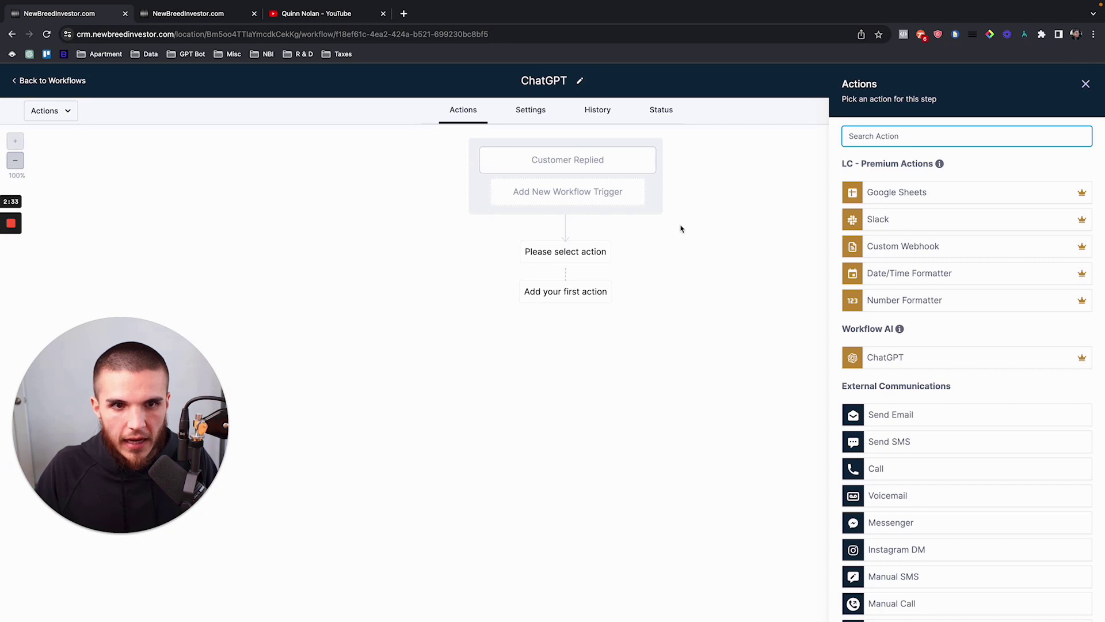
# Step: Add a ChatGPT action with the prompt 'Write a prompt here' and save the workflow
pyautogui.write('gpt')
pyautogui.click(876, 181)
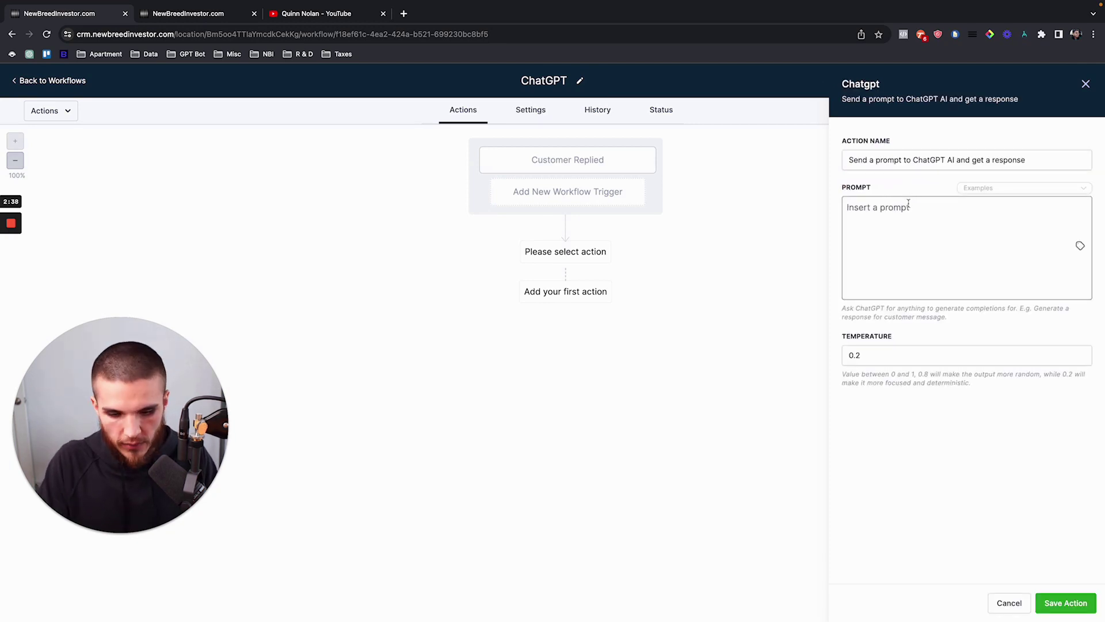
pyautogui.click(909, 202)
pyautogui.write('Write a prompt here')
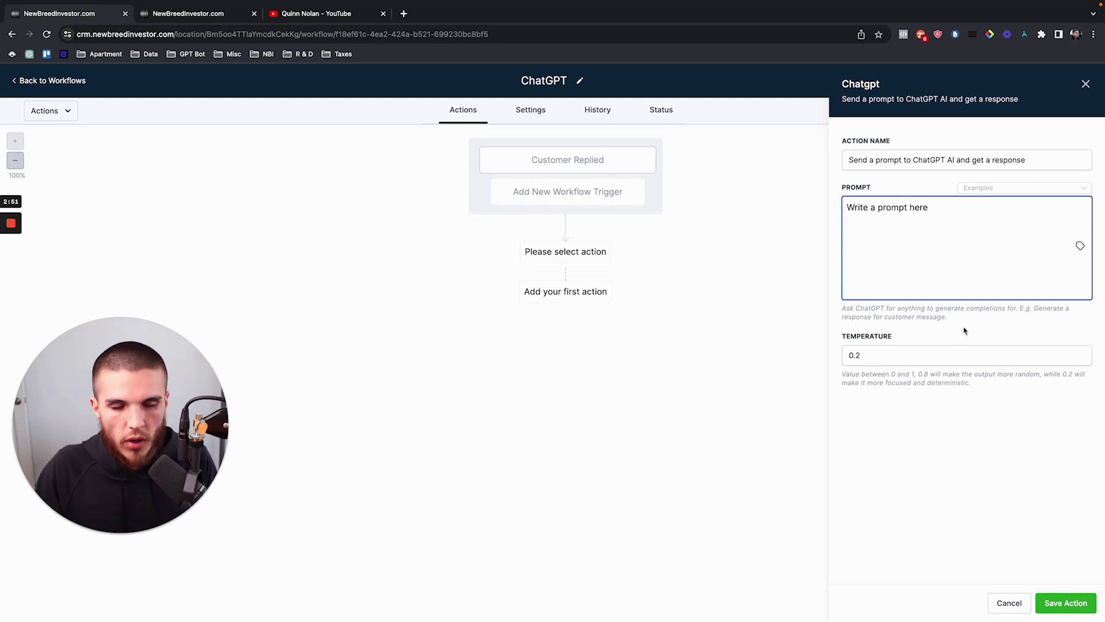
pyautogui.click(1075, 602)
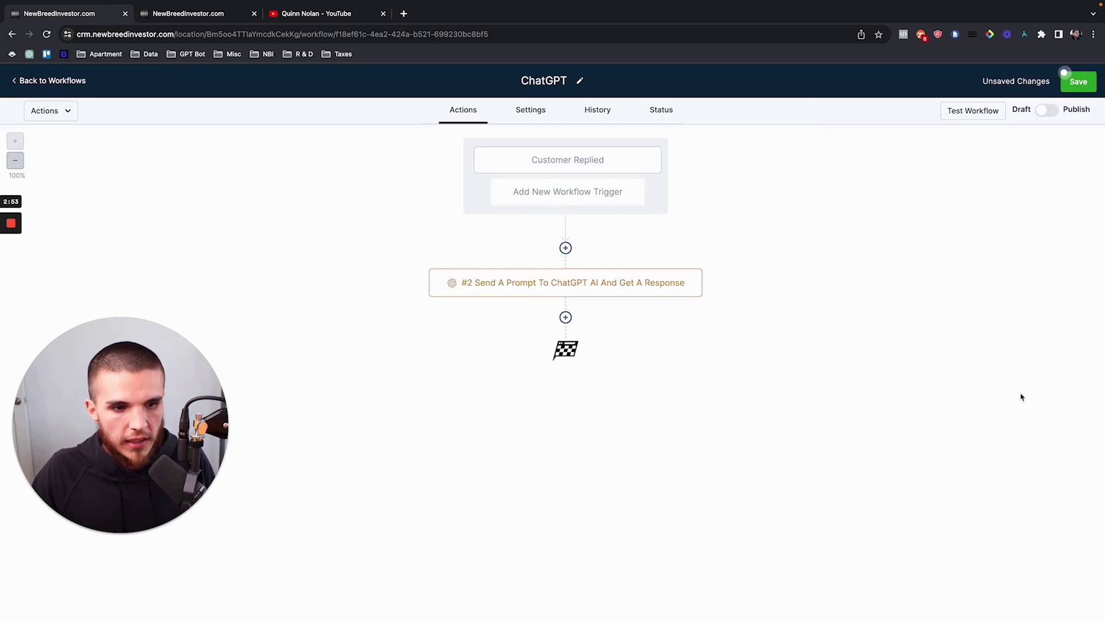
pyautogui.click(1079, 86)
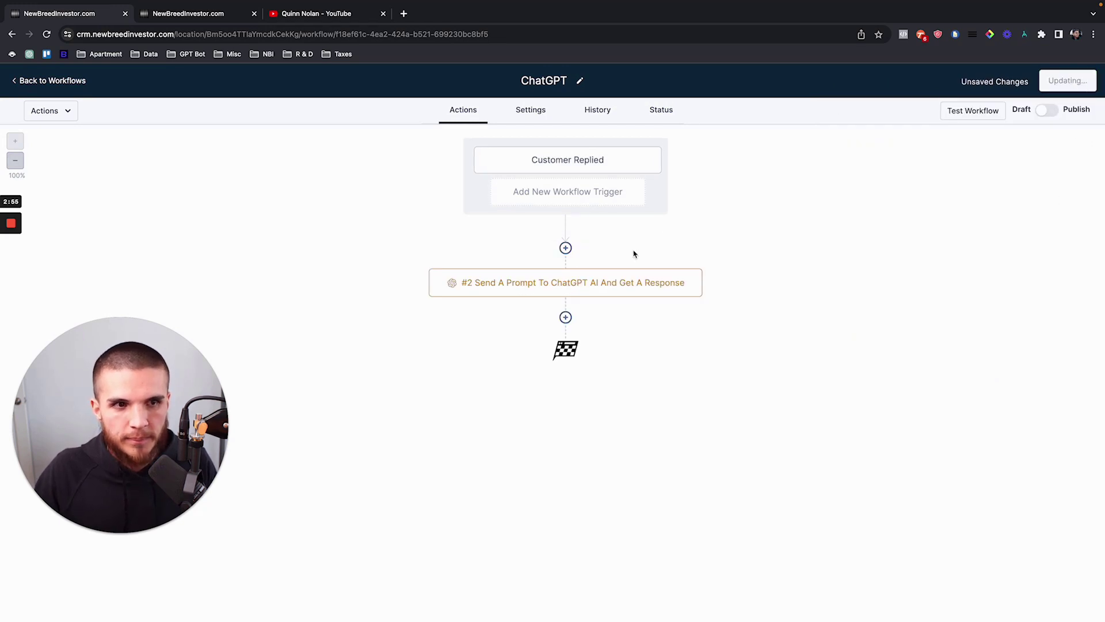
# Step: Add a Send SMS step whose message is the ChatGPT response value, then save the workflow
pyautogui.click(566, 317)
pyautogui.write('sms')
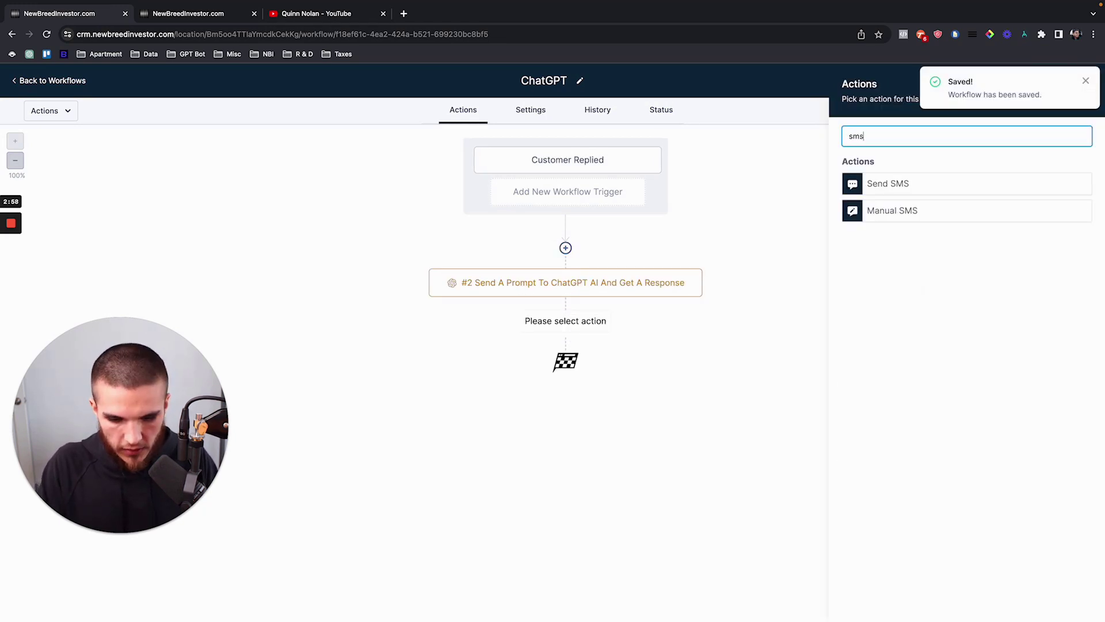
pyautogui.click(891, 195)
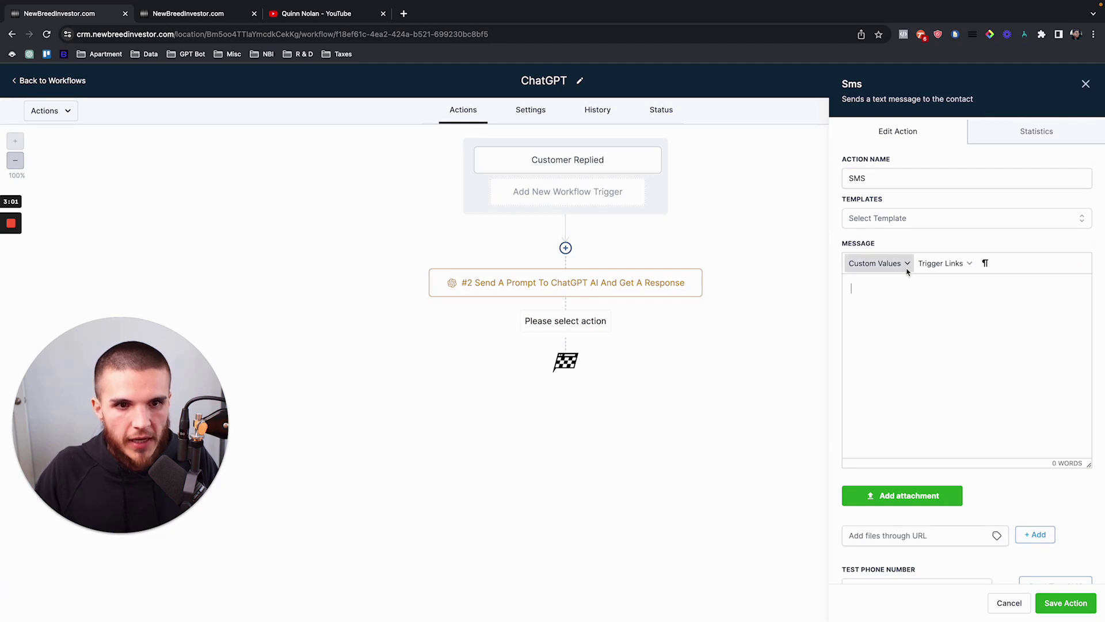
pyautogui.click(876, 263)
pyautogui.moveTo(886, 440)
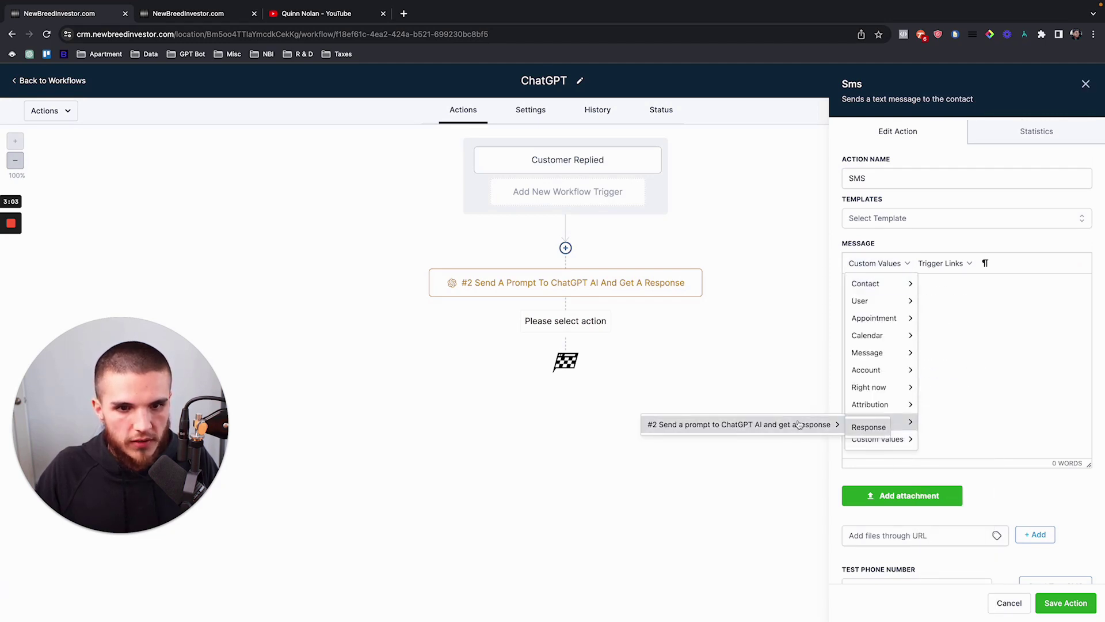
pyautogui.click(854, 426)
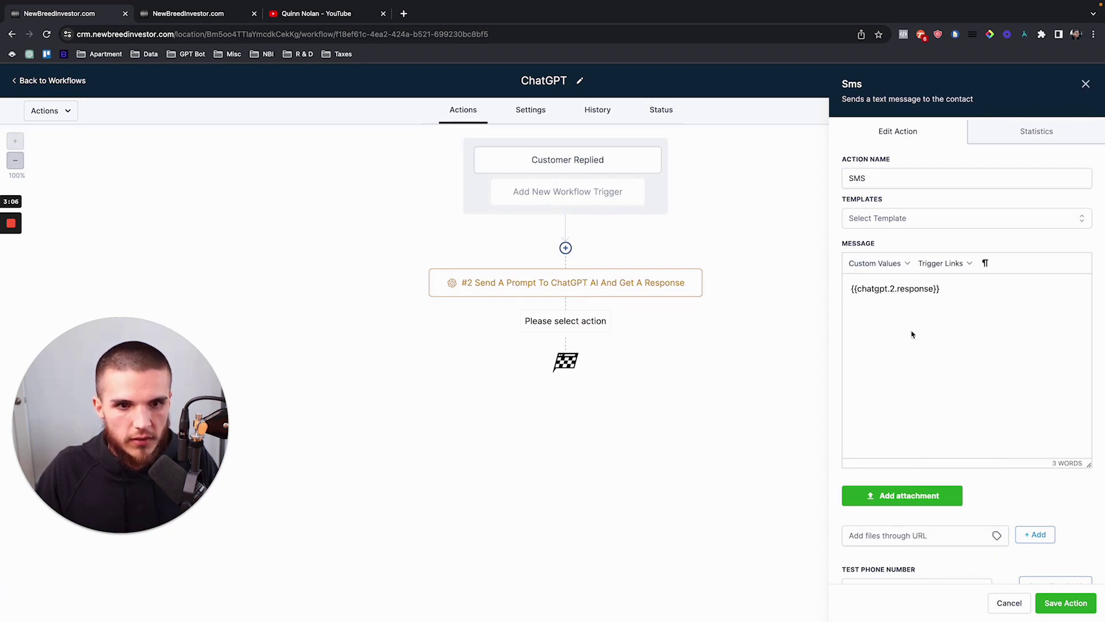
pyautogui.click(1067, 603)
pyautogui.click(1078, 81)
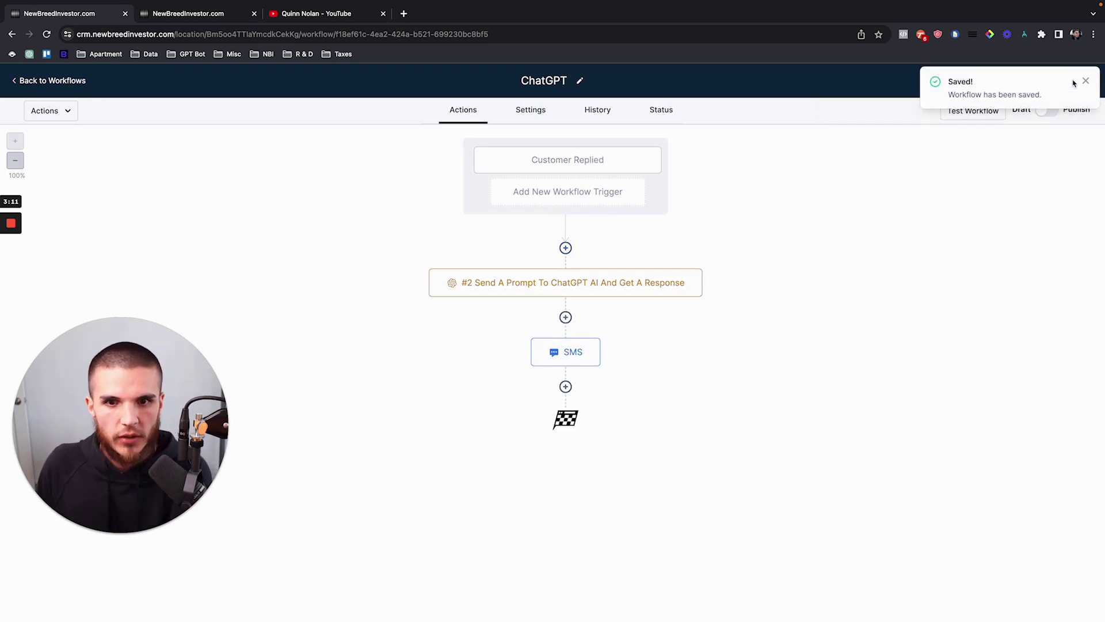
pyautogui.click(1086, 82)
pyautogui.click(616, 160)
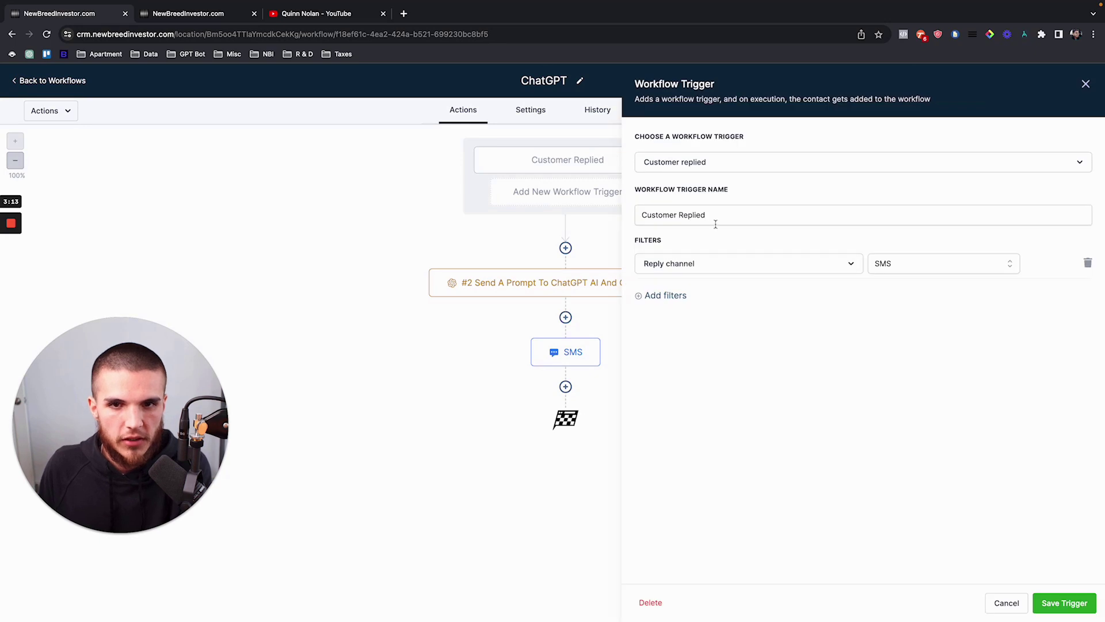
pyautogui.click(1086, 84)
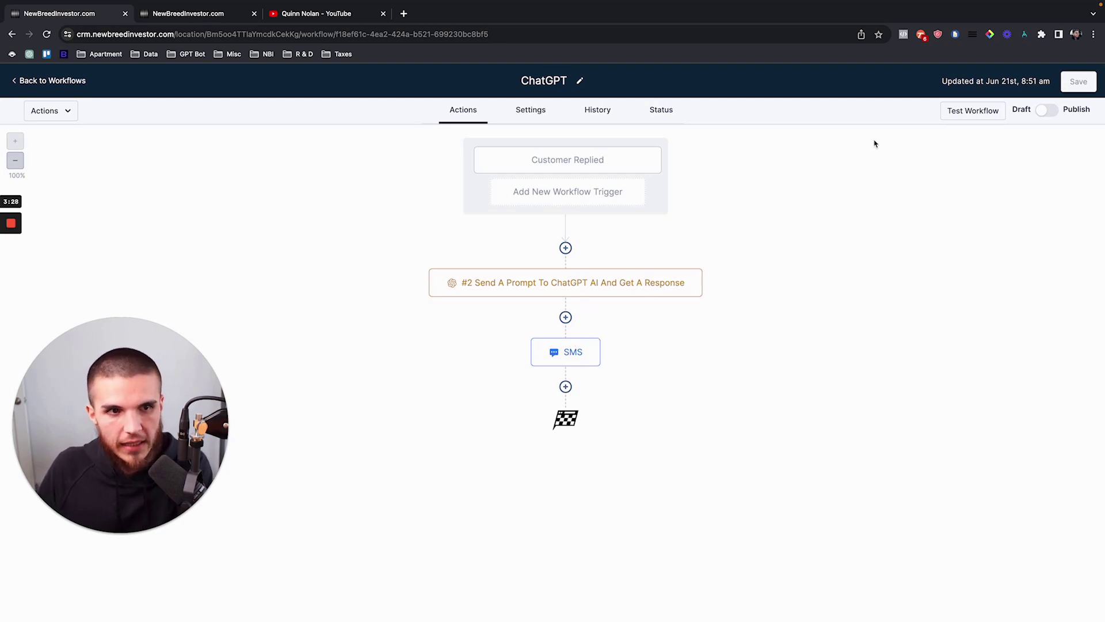
pyautogui.click(565, 248)
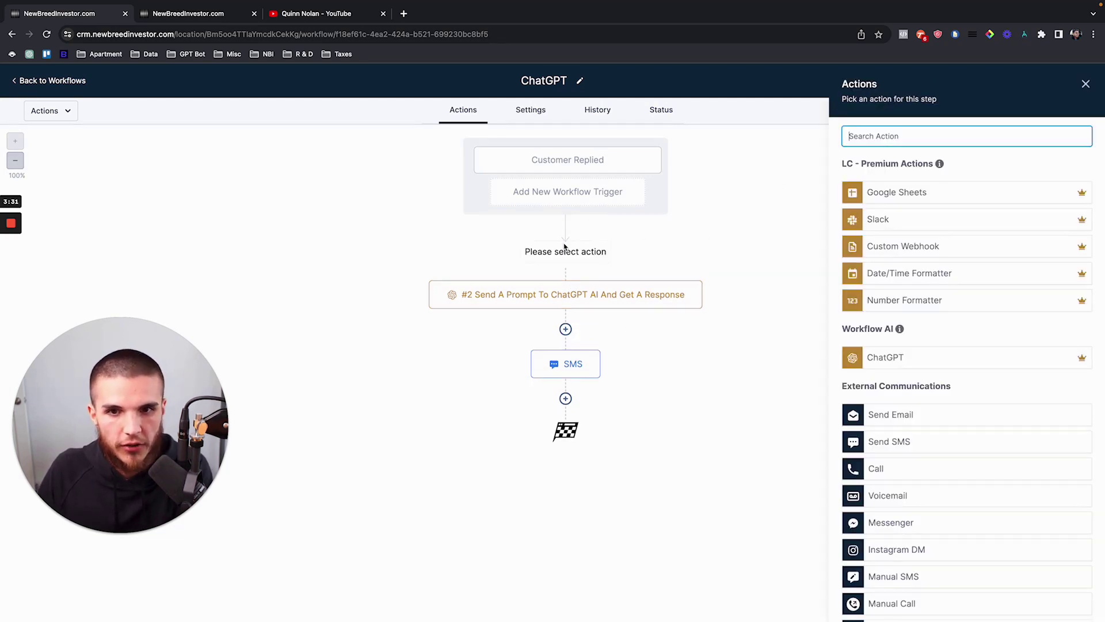
pyautogui.write('if')
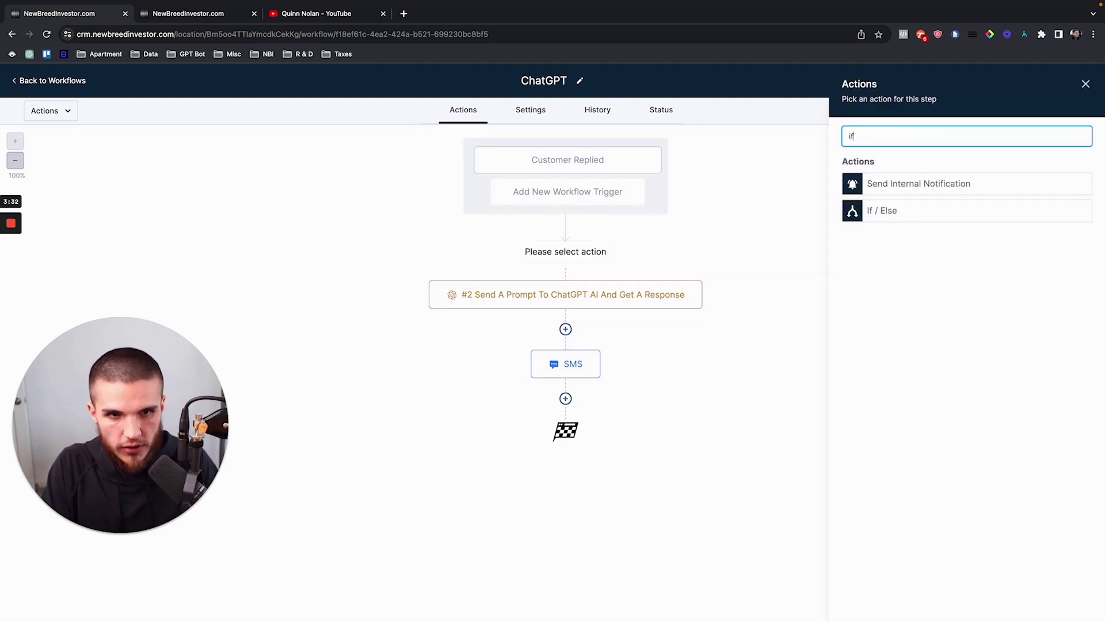
pyautogui.click(879, 213)
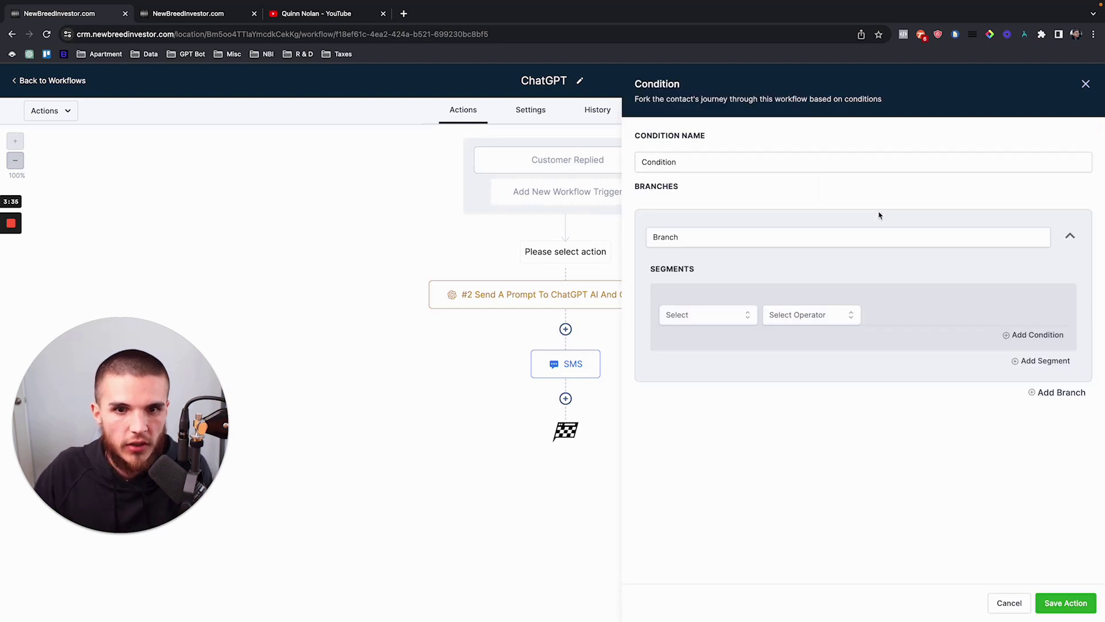
pyautogui.click(1085, 83)
pyautogui.click(556, 158)
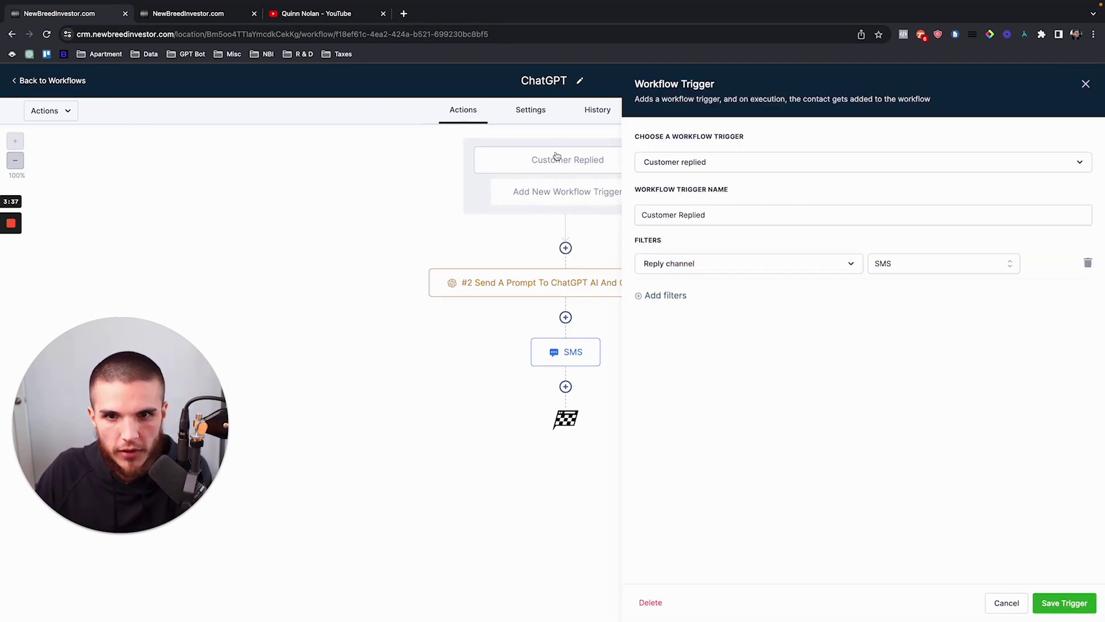
# Step: Add a Has Tag filter requiring 'hot lead' to the Customer Replied trigger and save the workflow
pyautogui.click(679, 297)
pyautogui.click(680, 302)
pyautogui.write('tag')
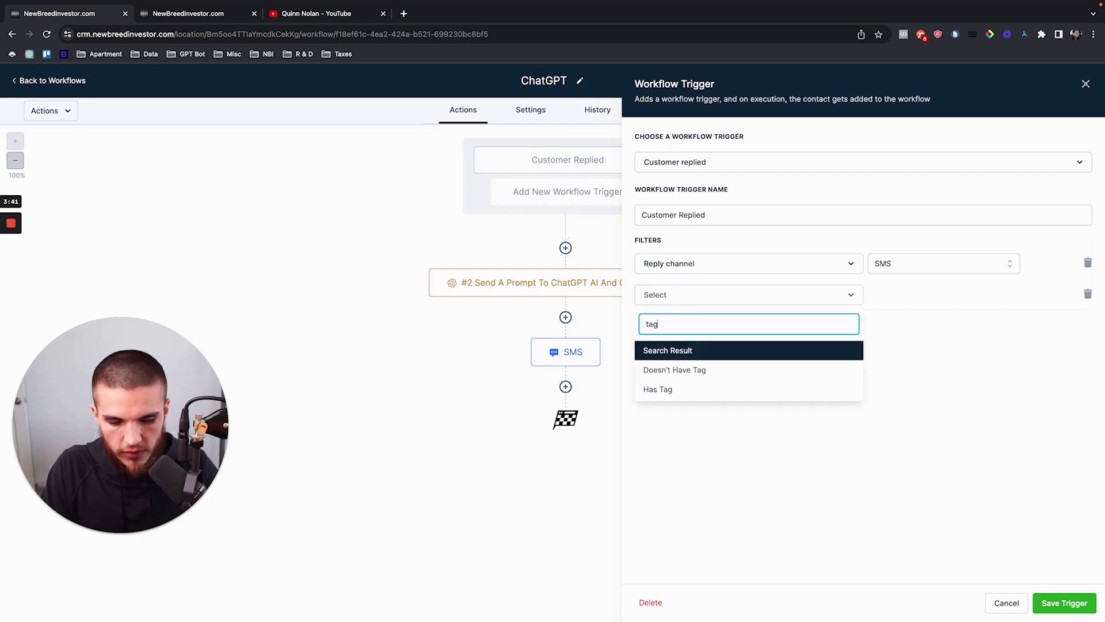
pyautogui.click(678, 389)
pyautogui.click(907, 300)
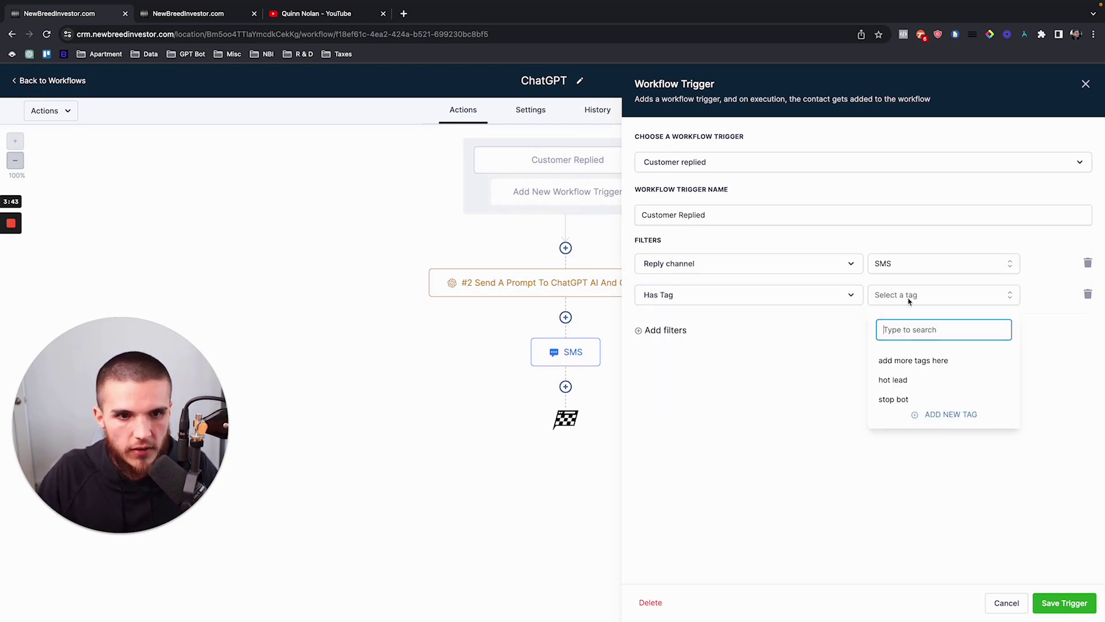
pyautogui.click(896, 381)
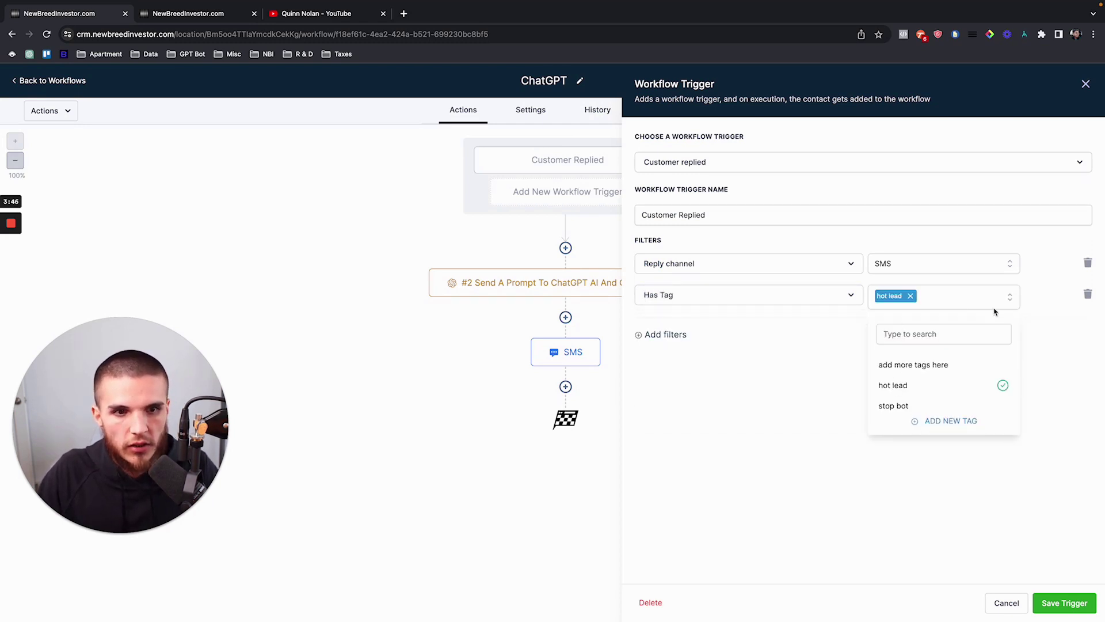
pyautogui.click(1039, 570)
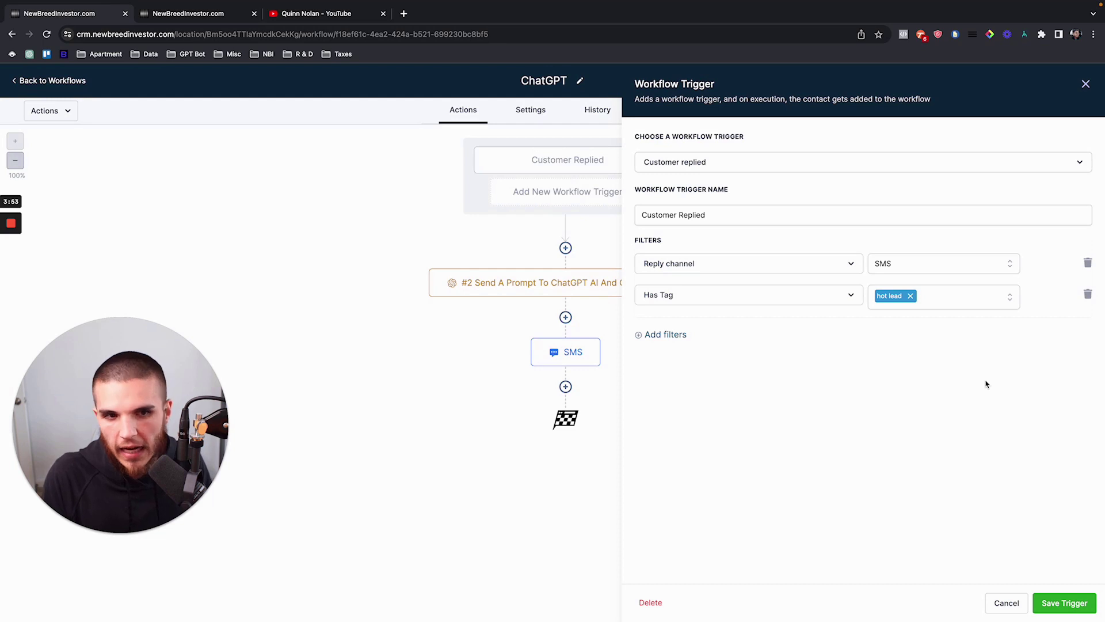
pyautogui.click(1065, 602)
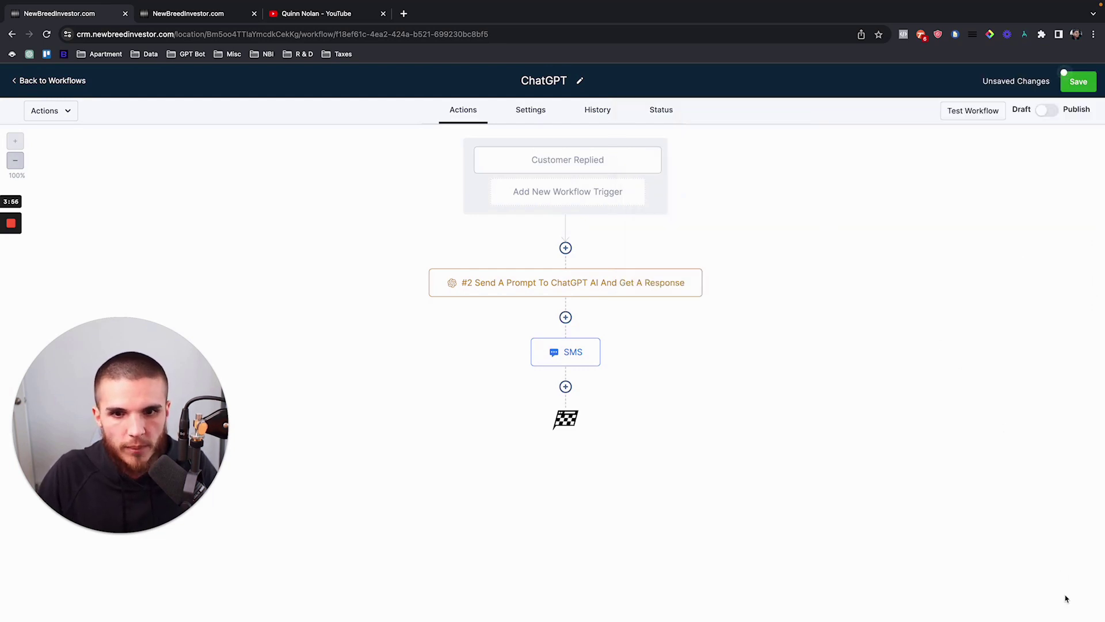
pyautogui.click(1079, 82)
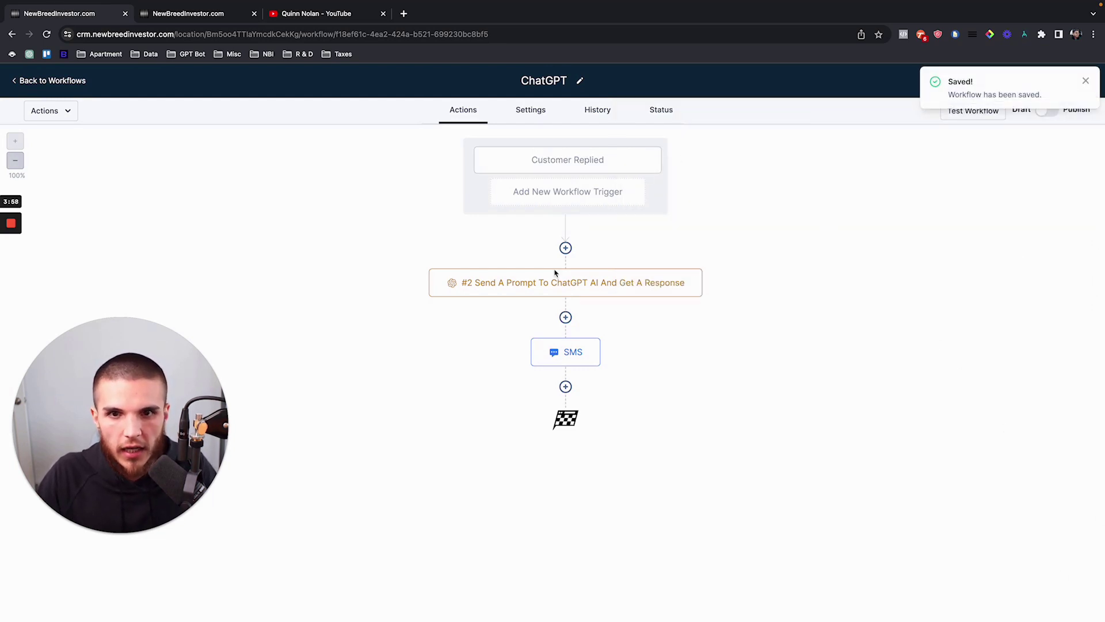
# Step: Start a second Customer Replied trigger and add one empty filter row
pyautogui.click(578, 192)
pyautogui.write('custom')
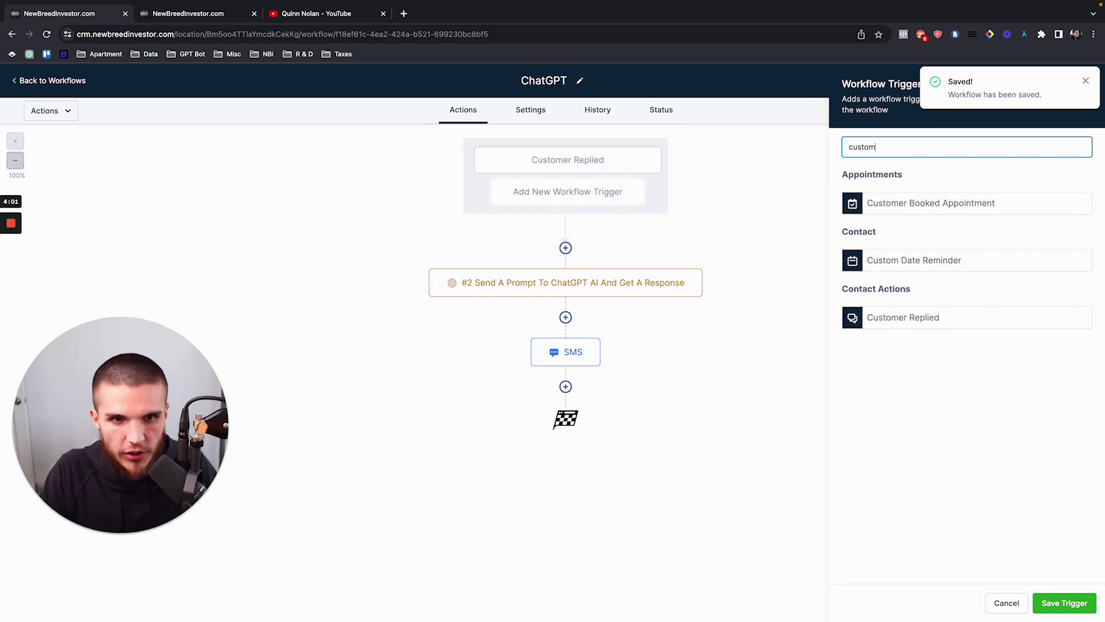
pyautogui.click(870, 317)
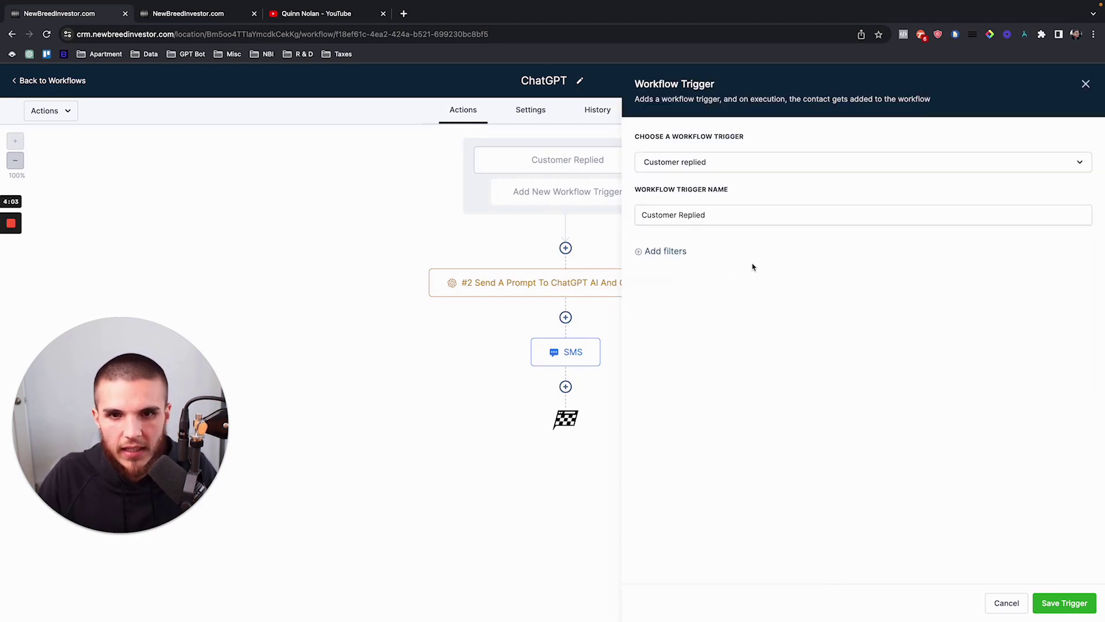
pyautogui.click(679, 252)
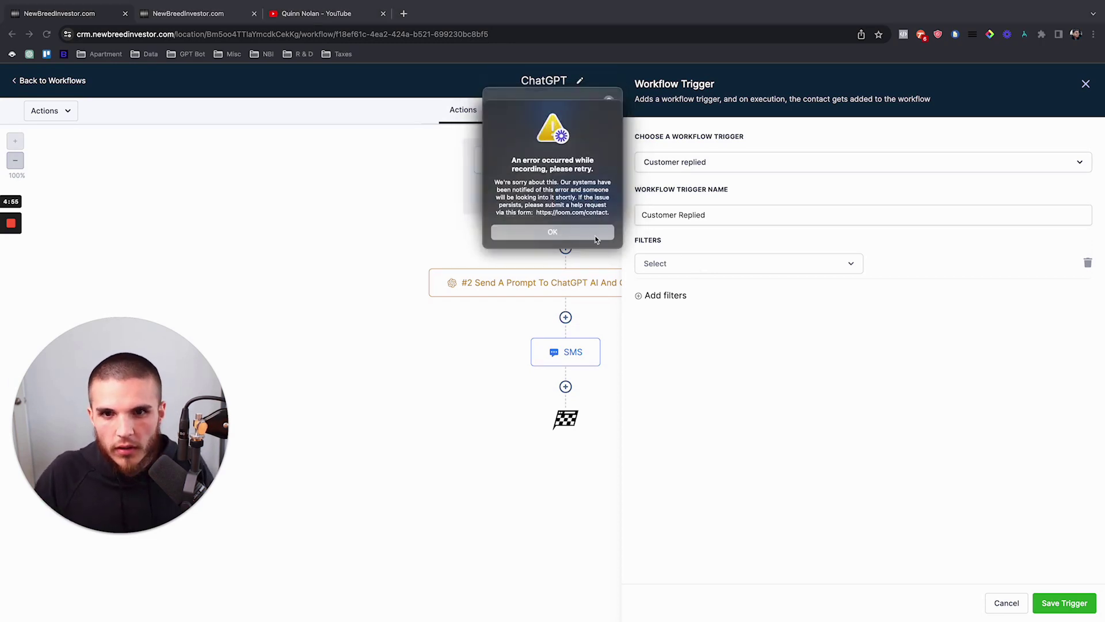
# Step: Dismiss the recorder alert and close the unfinished trigger settings
pyautogui.press('Return')
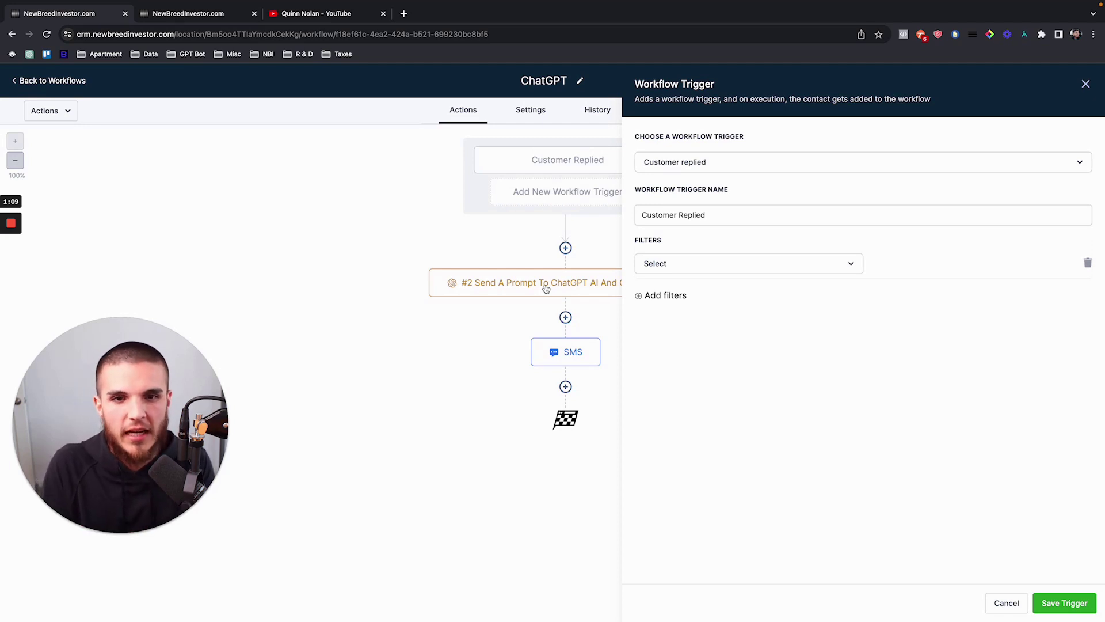
pyautogui.click(1086, 84)
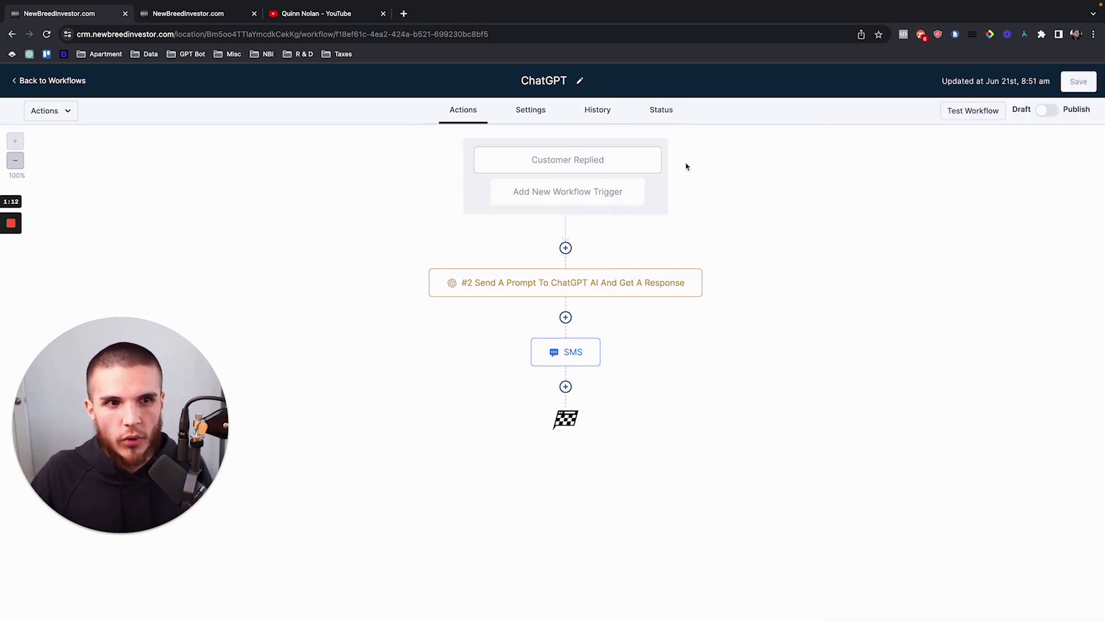
# Step: Rename the existing Customer Replied trigger to 'Hot Leads' and save it
pyautogui.click(612, 161)
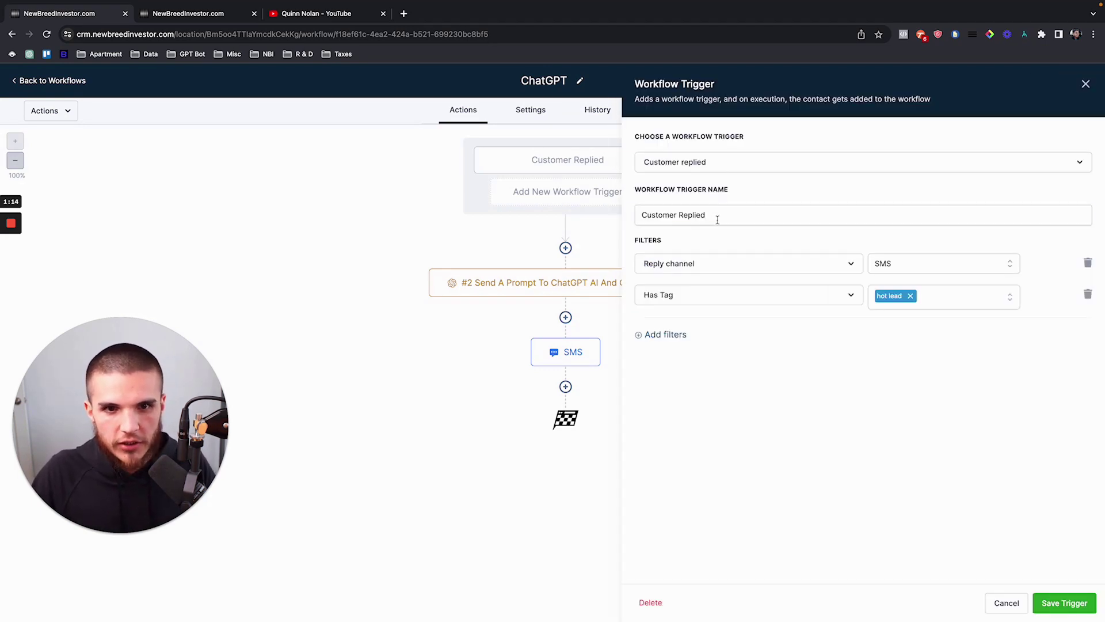
pyautogui.moveTo(717, 219); pyautogui.dragTo(605, 223)
pyautogui.write('Hot l')
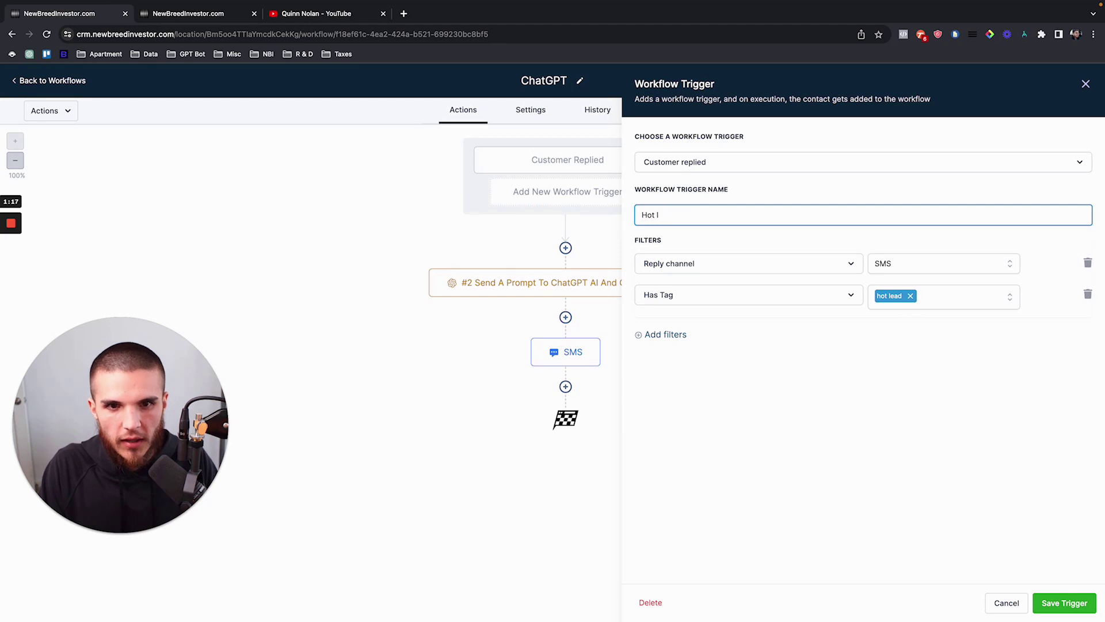
pyautogui.write('eads')
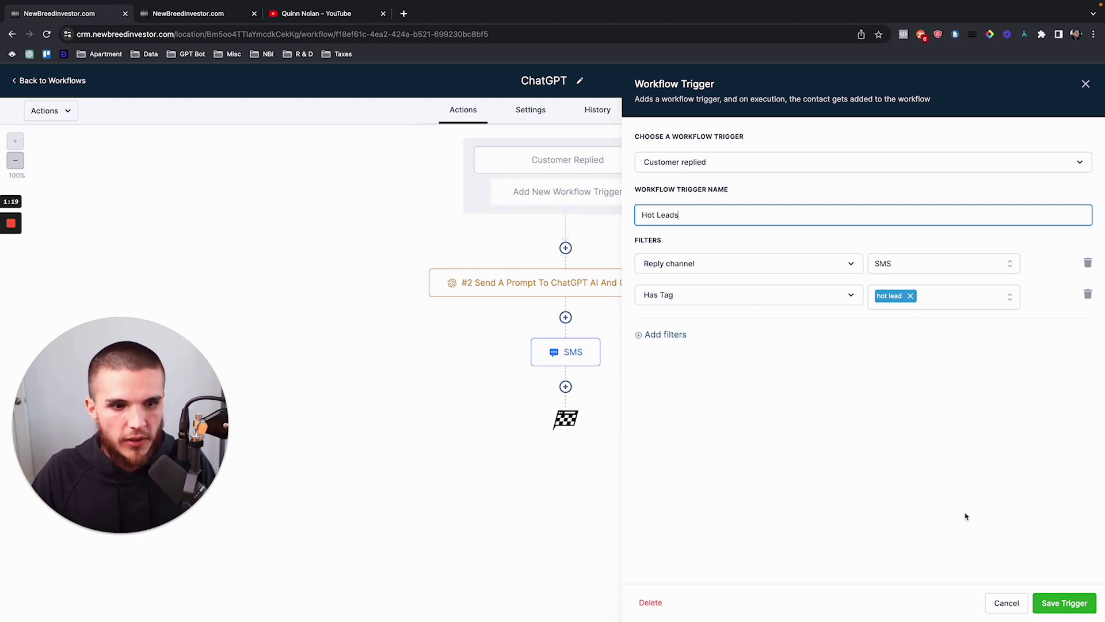
pyautogui.click(1065, 603)
pyautogui.click(562, 195)
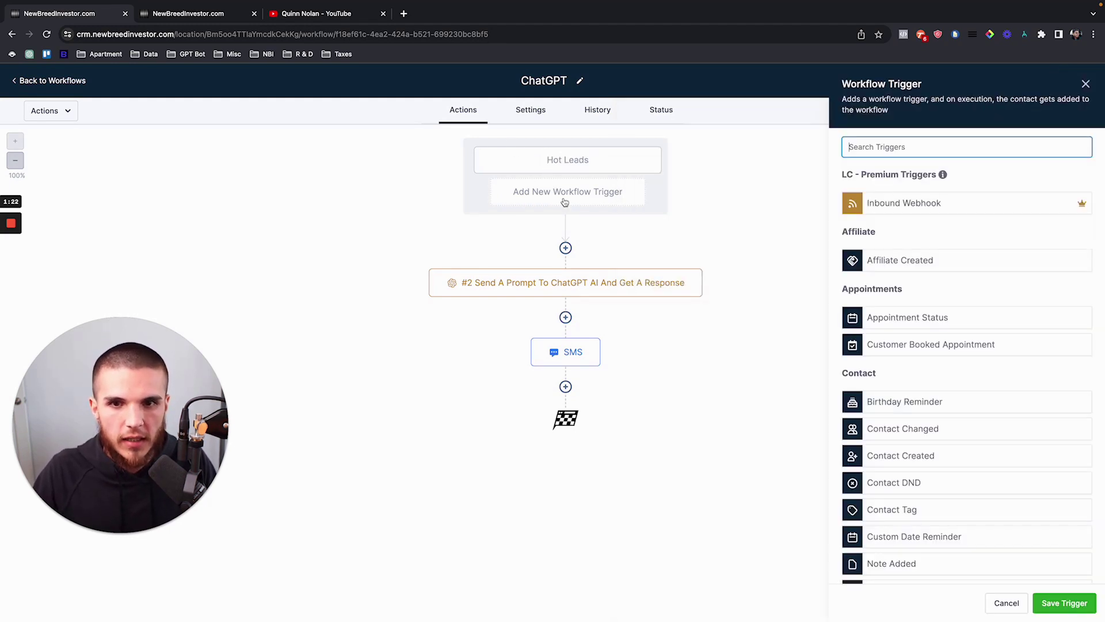
# Step: Pick another Customer Replied trigger and name it 'Cold Leads'
pyautogui.write('con')
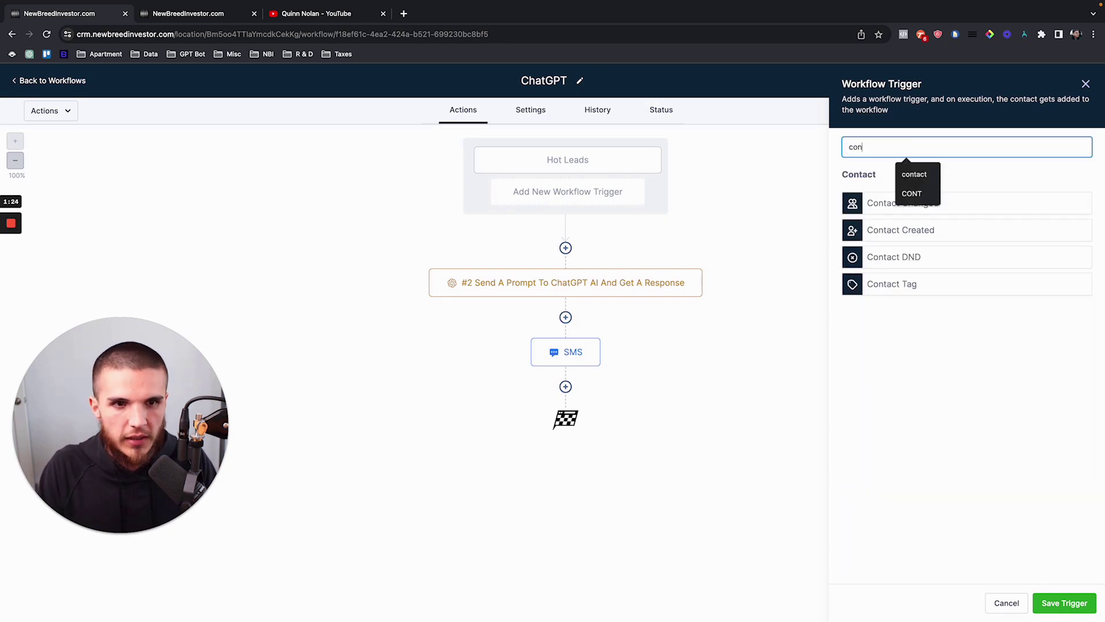
pyautogui.press('BackSpace')
pyautogui.press('BackSpace')
pyautogui.write('ustomer')
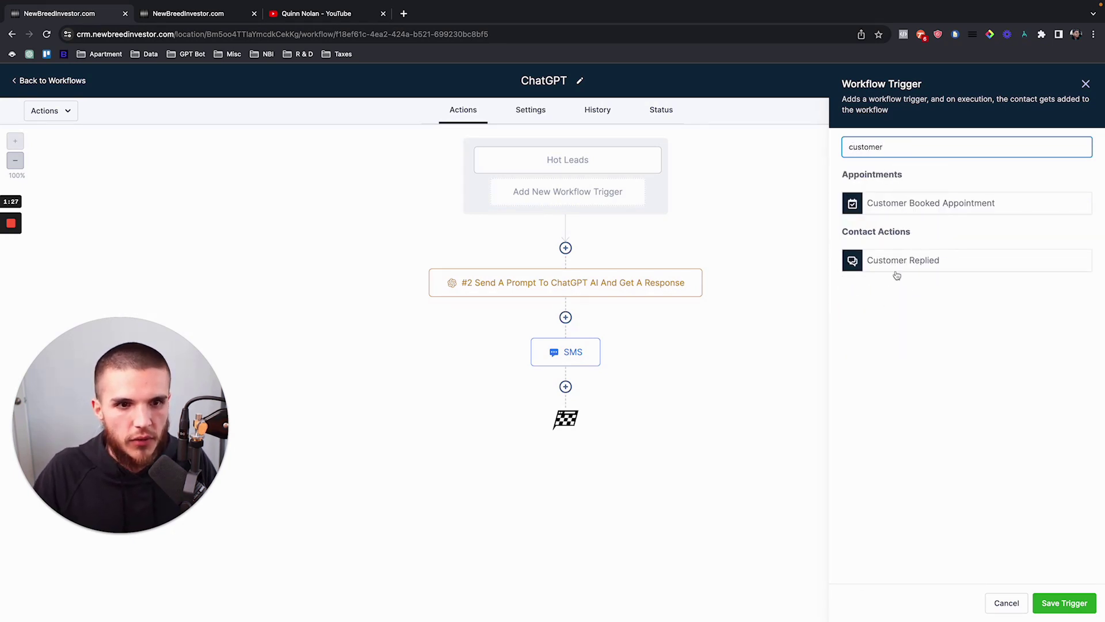
pyautogui.click(896, 272)
pyautogui.moveTo(707, 218); pyautogui.dragTo(614, 220)
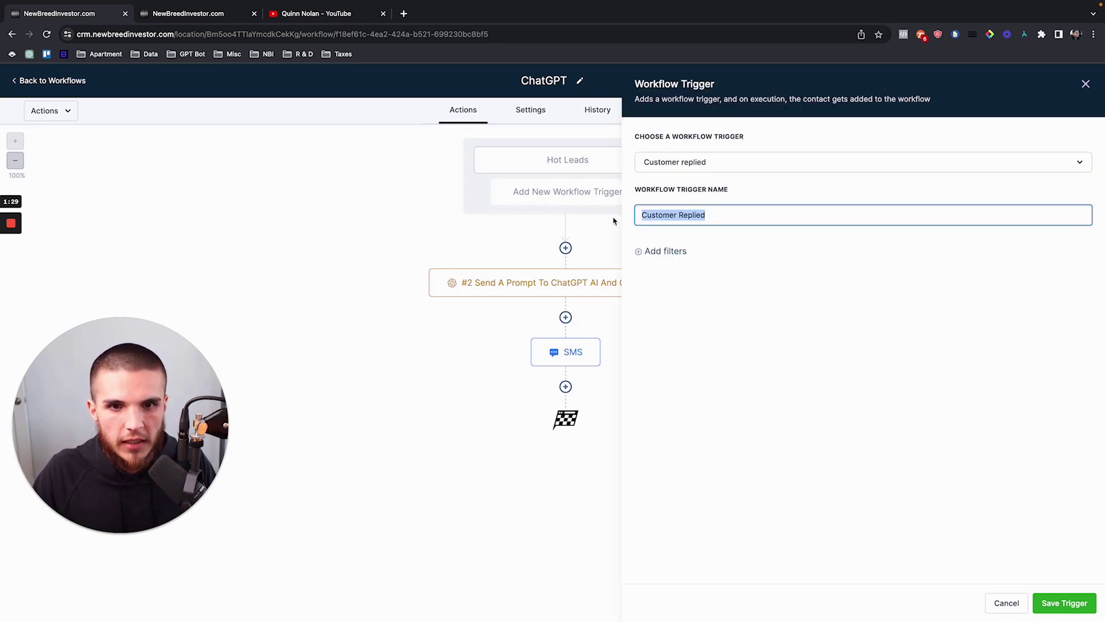
pyautogui.write('Cold Leads')
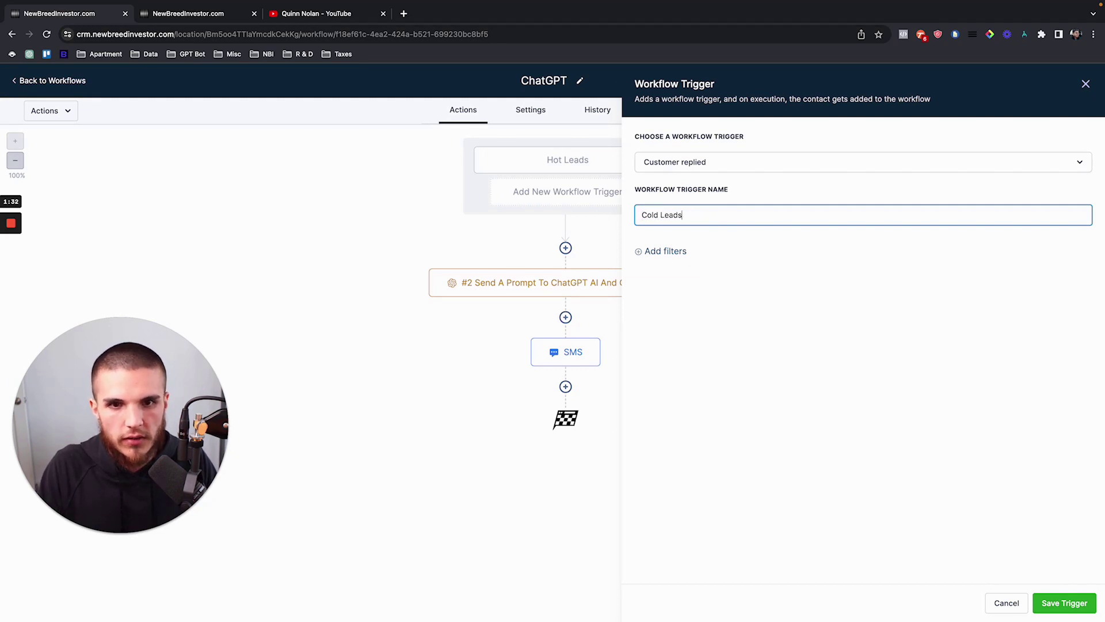
# Step: Filter the Cold Leads trigger to Reply channel SMS
pyautogui.click(649, 246)
pyautogui.click(650, 250)
pyautogui.click(671, 266)
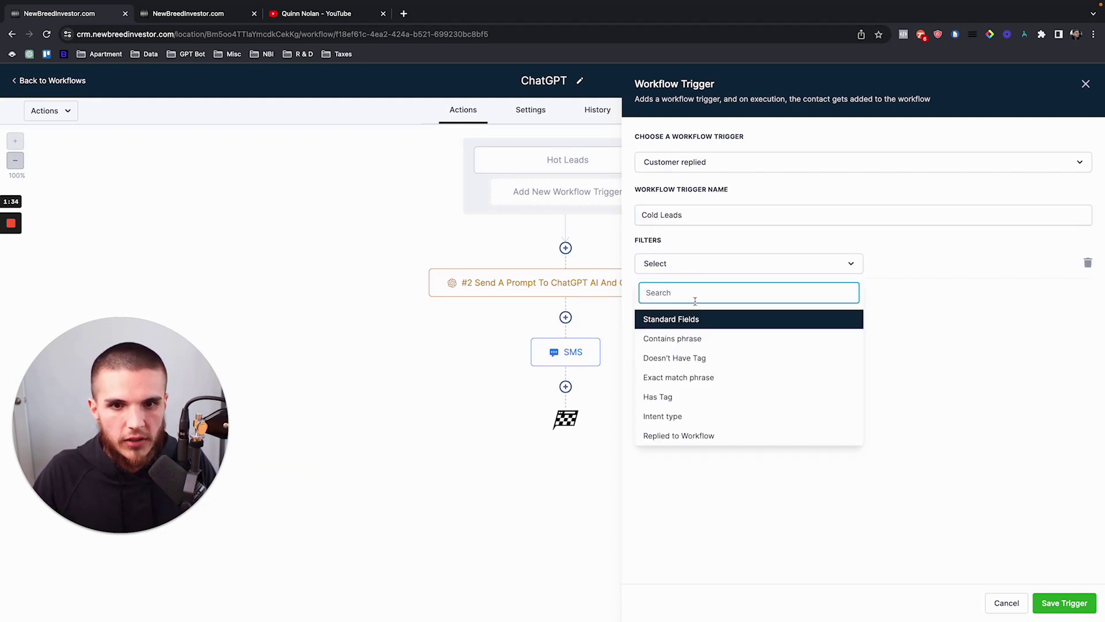
pyautogui.write('reply')
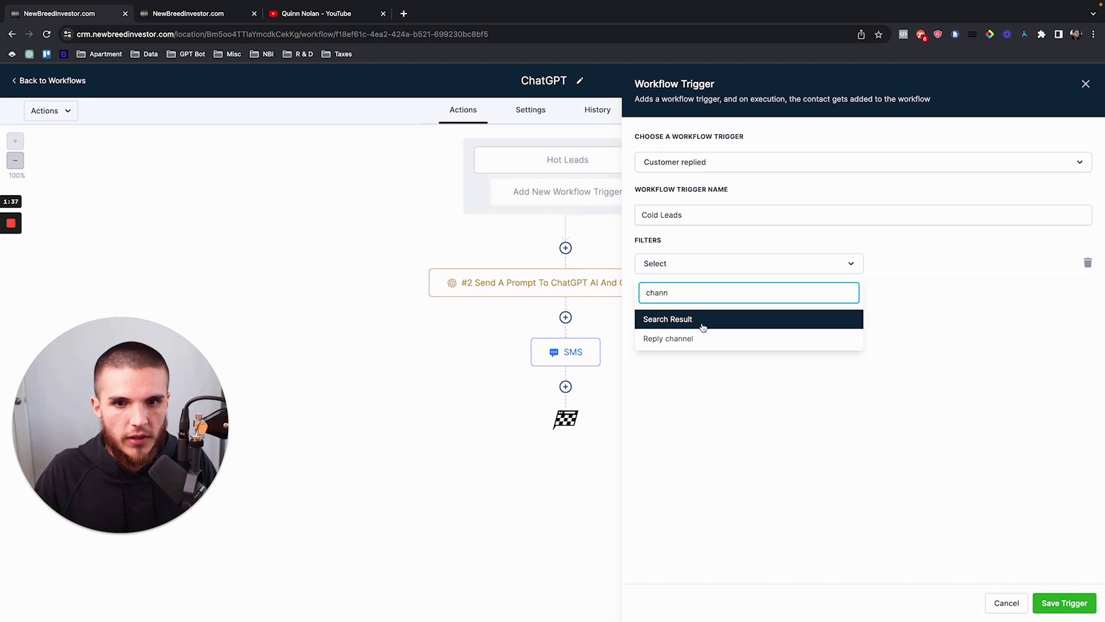
pyautogui.click(703, 336)
pyautogui.click(900, 266)
pyautogui.scroll(-1, 892, 383)
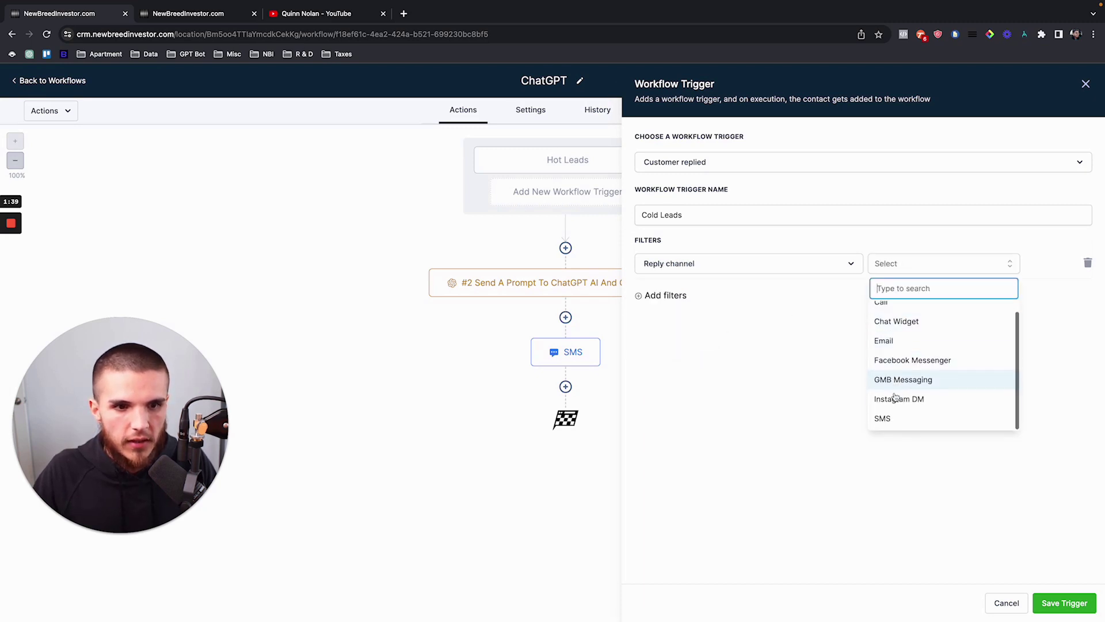
pyautogui.click(896, 417)
# Step: Add a Has Tag filter with a new 'cold leads' tag, then save trigger and workflow
pyautogui.click(663, 298)
pyautogui.click(664, 299)
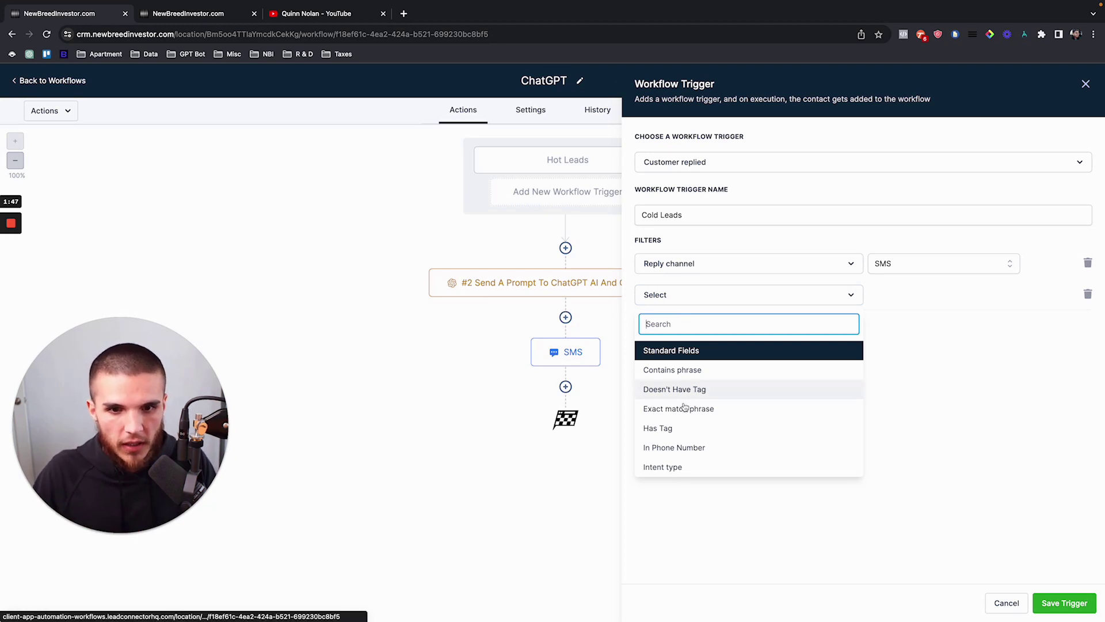
pyautogui.click(667, 427)
pyautogui.click(957, 300)
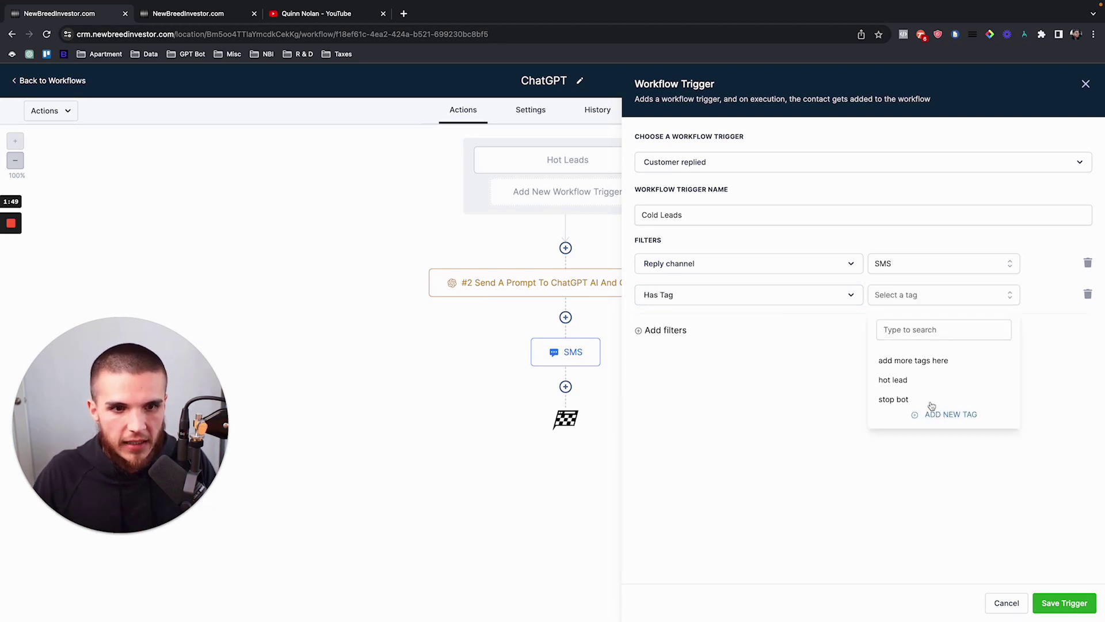
pyautogui.click(924, 335)
pyautogui.write('cold leads')
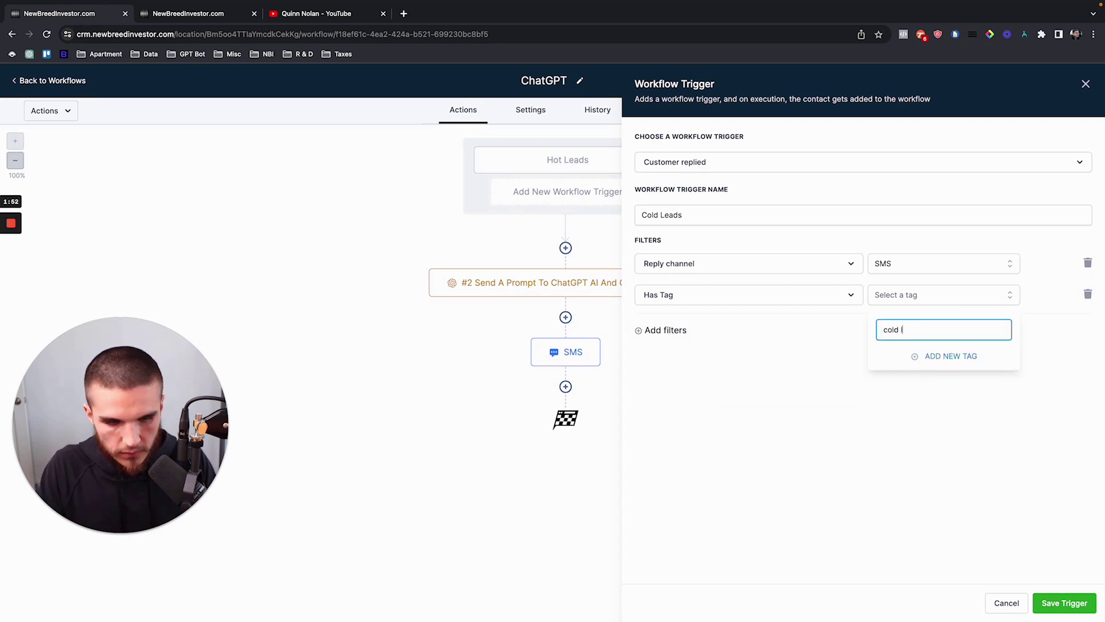
pyautogui.click(948, 357)
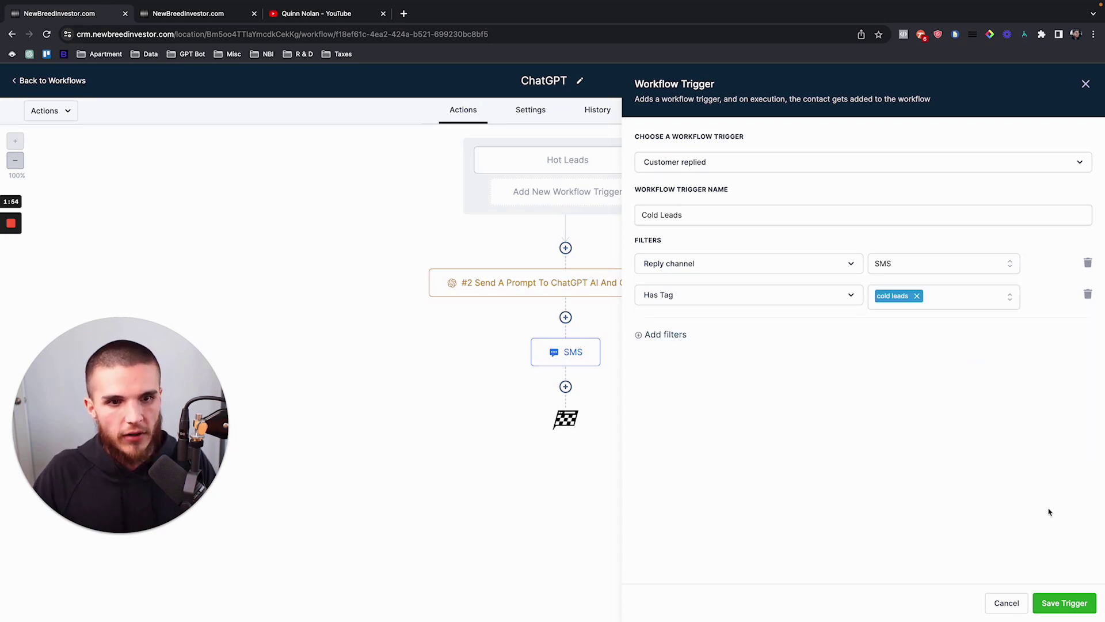
pyautogui.click(1065, 603)
pyautogui.click(1081, 83)
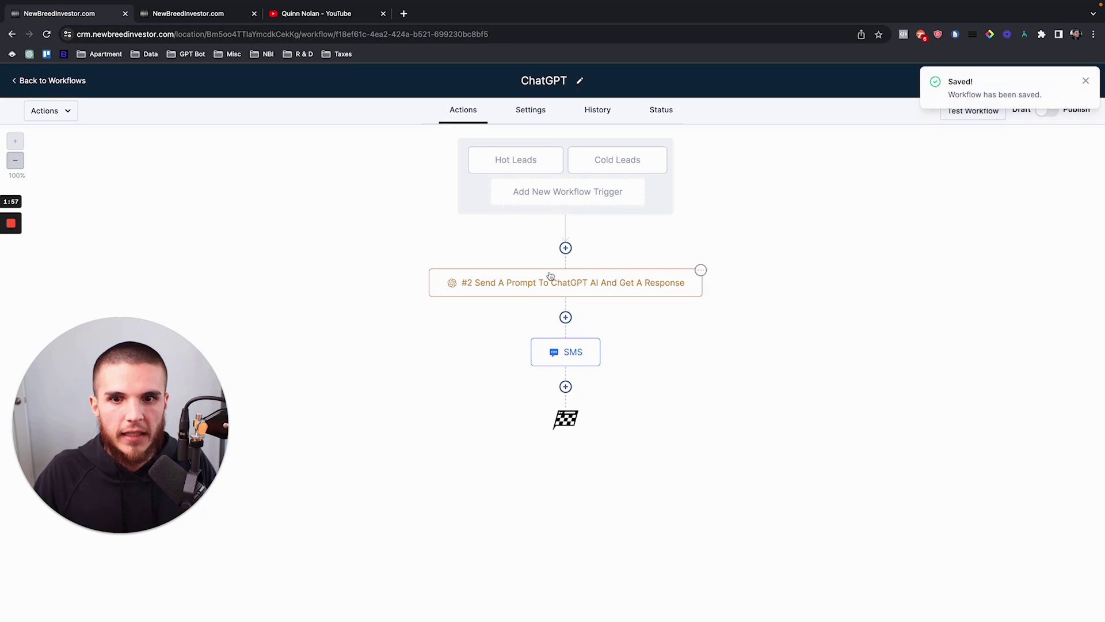
pyautogui.click(564, 248)
# Step: Add an If / Else condition with a 'Hot Leads' branch: Workflow Trigger Is Hot Leads
pyautogui.write('if')
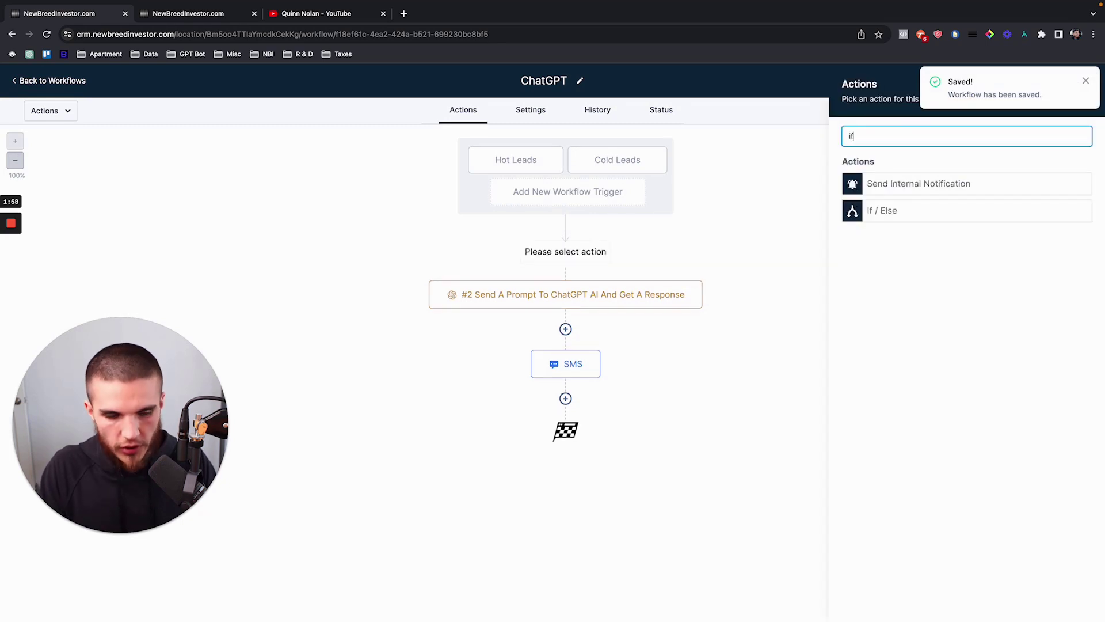
pyautogui.click(883, 216)
pyautogui.click(750, 241)
pyautogui.press('super+a')
pyautogui.write('Hot Leads')
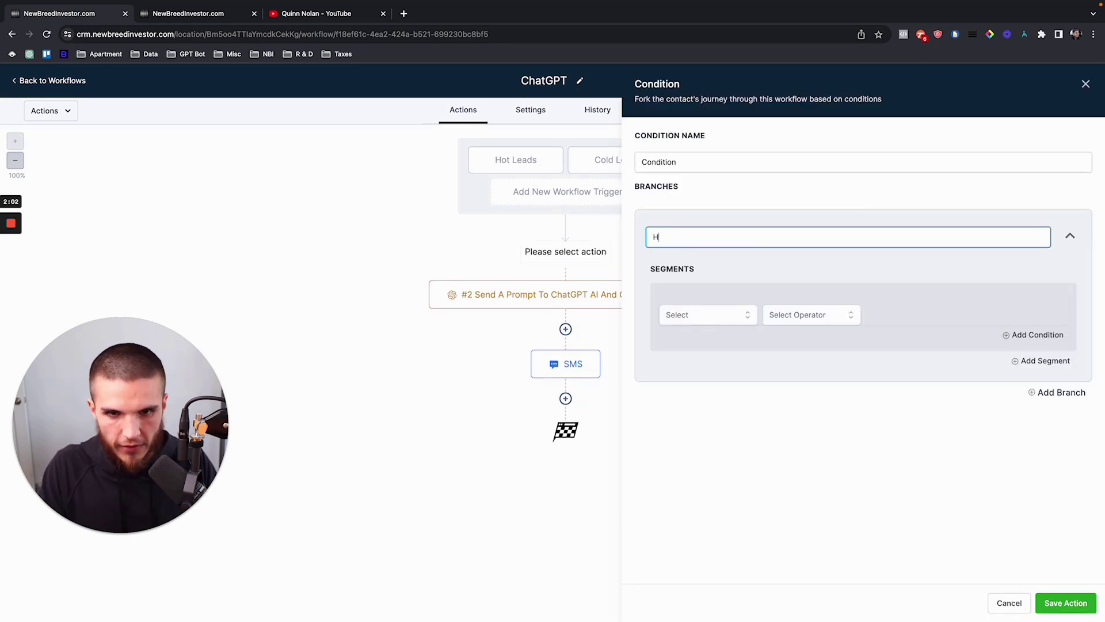
pyautogui.click(698, 314)
pyautogui.scroll(-2, 706, 420)
pyautogui.click(706, 418)
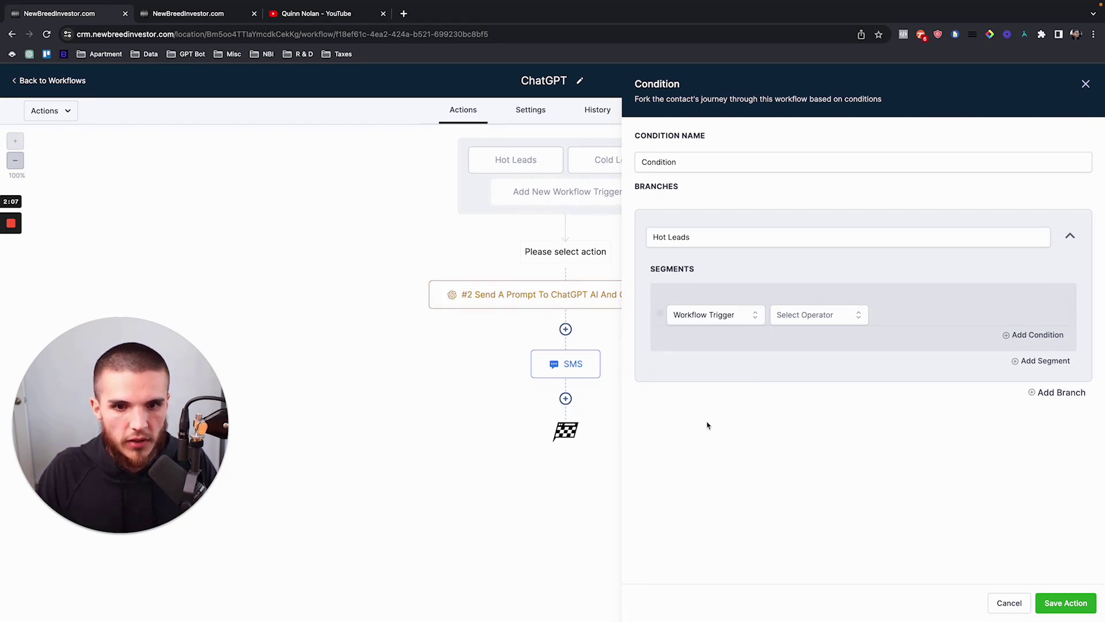
pyautogui.click(823, 323)
pyautogui.click(798, 340)
pyautogui.click(921, 317)
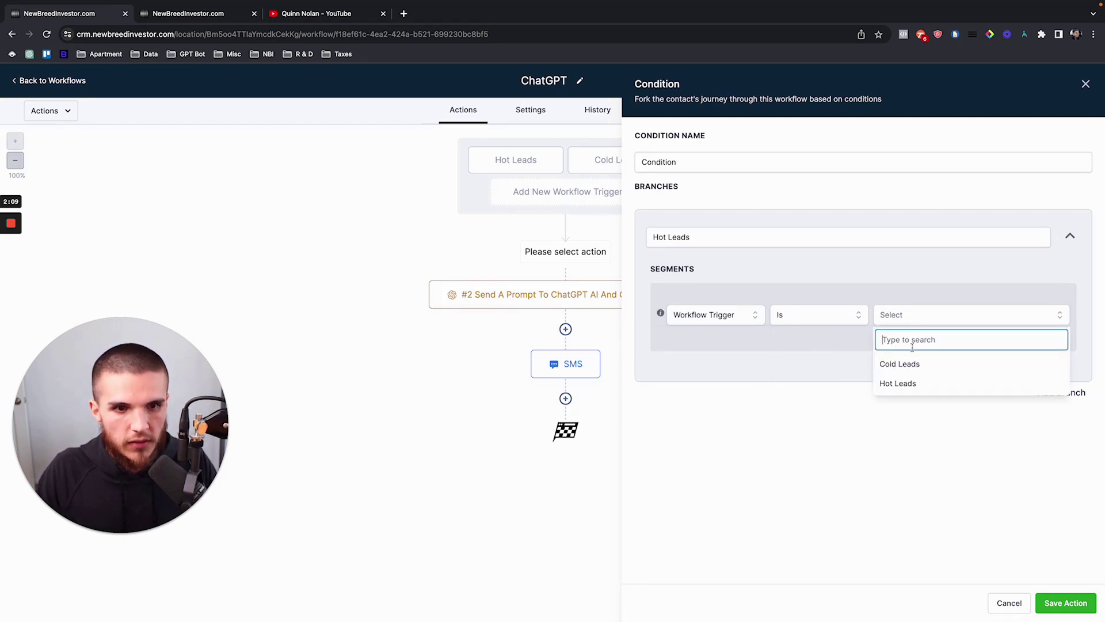
pyautogui.click(909, 381)
pyautogui.click(1065, 603)
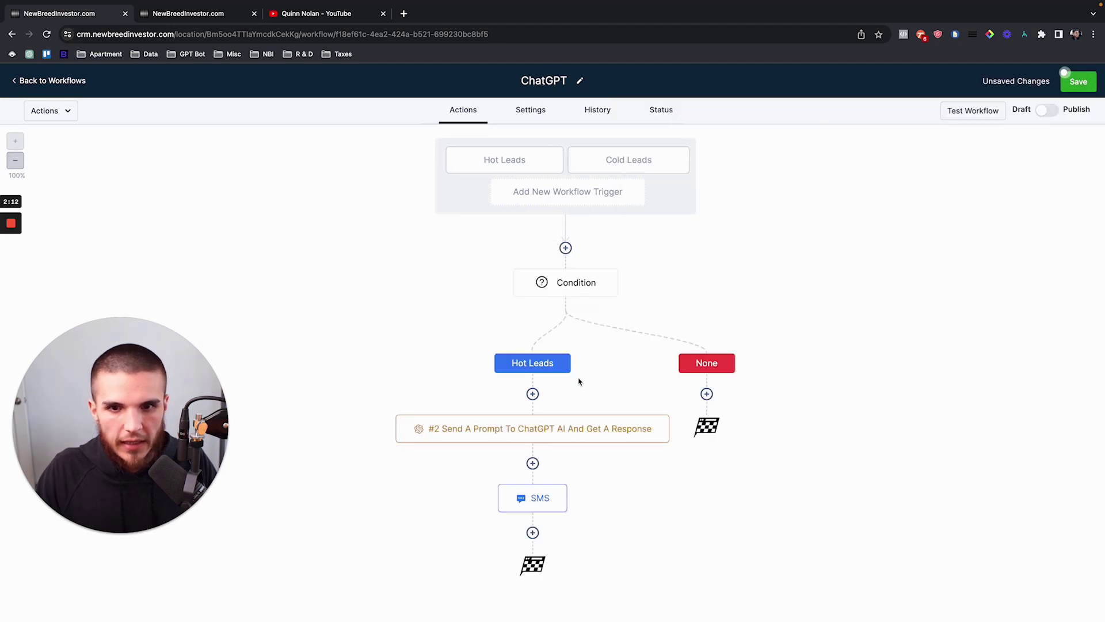
# Step: Add a 'Cold Leads' branch where Workflow Trigger Is Cold Leads, and save the workflow
pyautogui.click(559, 288)
pyautogui.click(1040, 393)
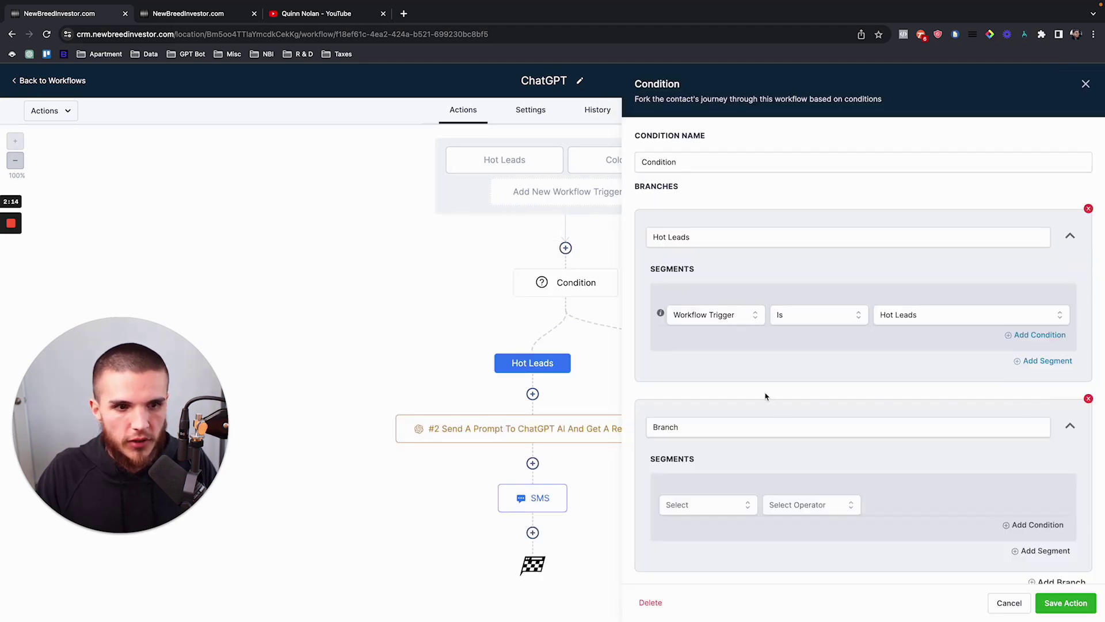
pyautogui.click(731, 425)
pyautogui.press('super+a')
pyautogui.write('Cold Leads')
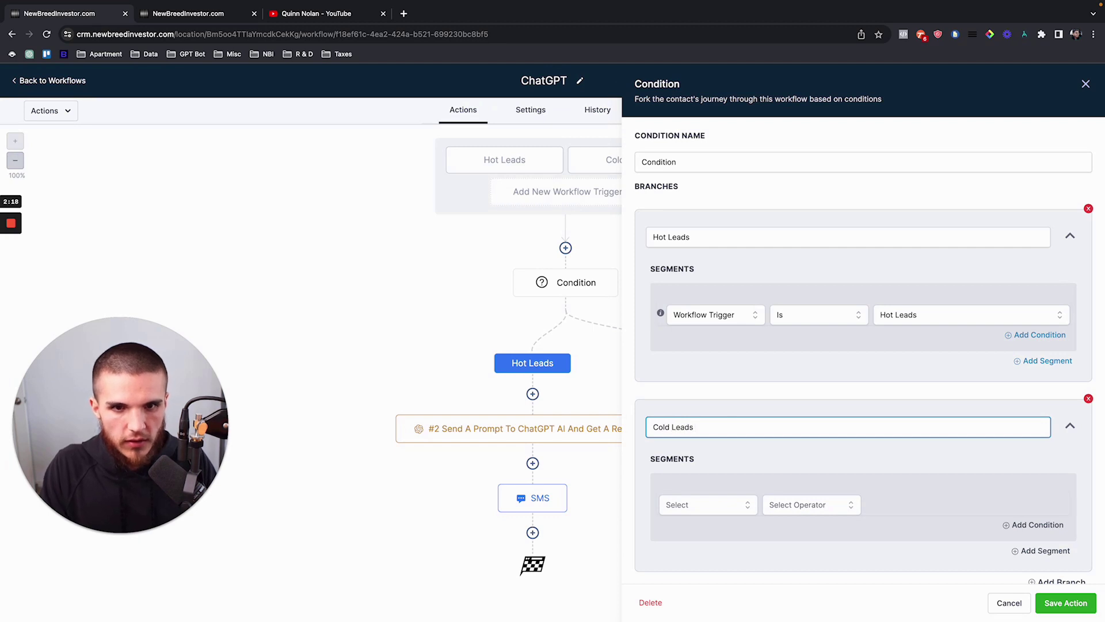
pyautogui.scroll(-1, 734, 457)
pyautogui.click(738, 480)
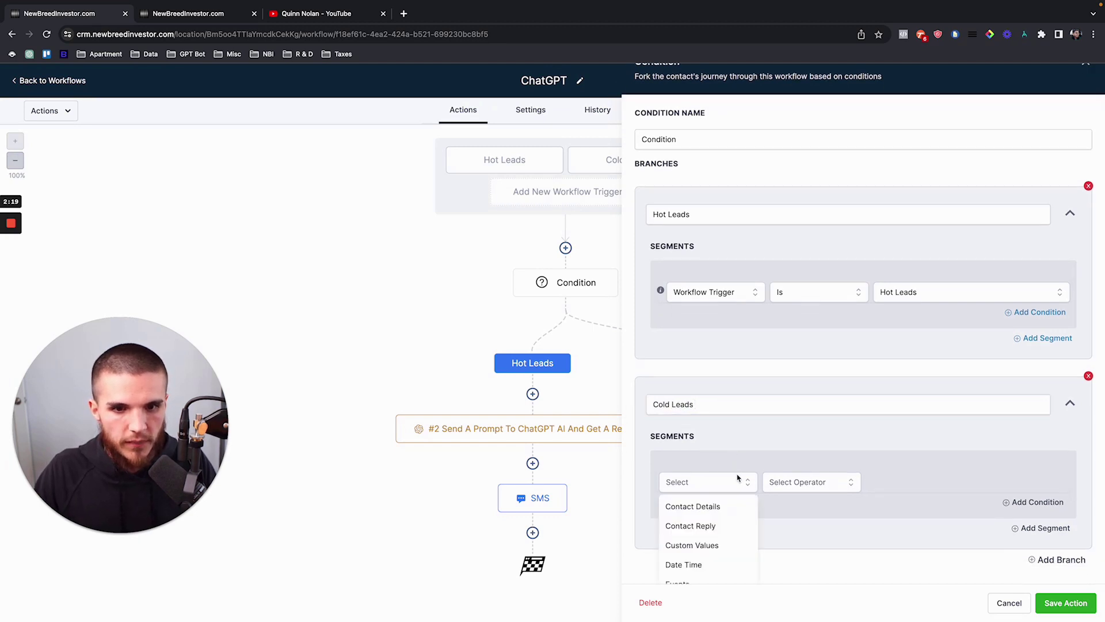
pyautogui.scroll(-2, 691, 489)
pyautogui.scroll(-2, 720, 543)
pyautogui.click(718, 537)
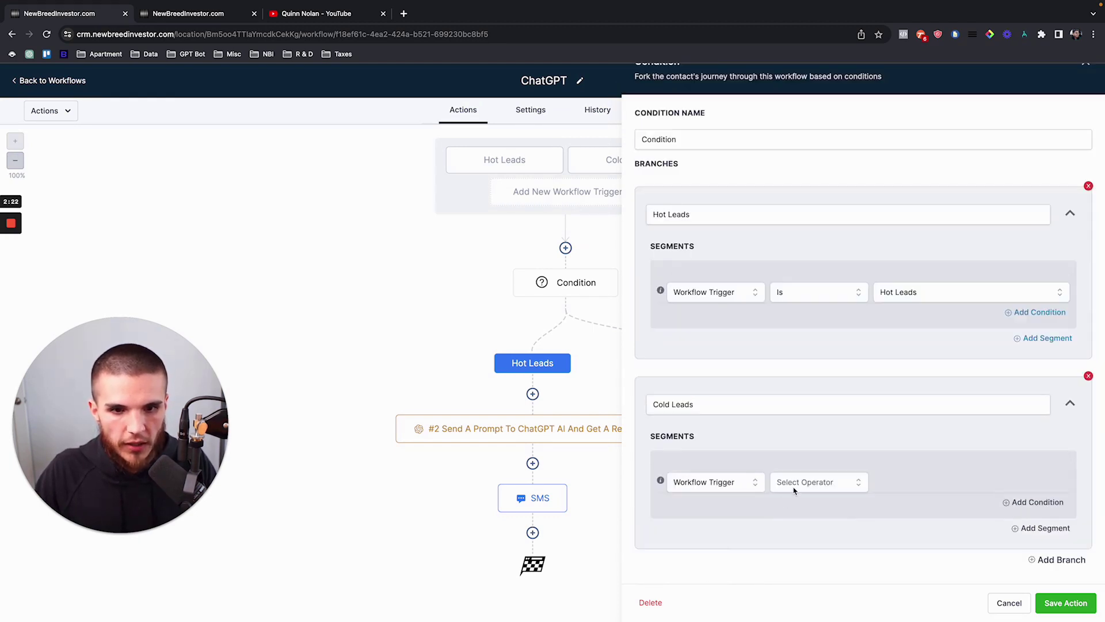
pyautogui.click(794, 485)
pyautogui.click(794, 505)
pyautogui.click(908, 486)
pyautogui.click(904, 540)
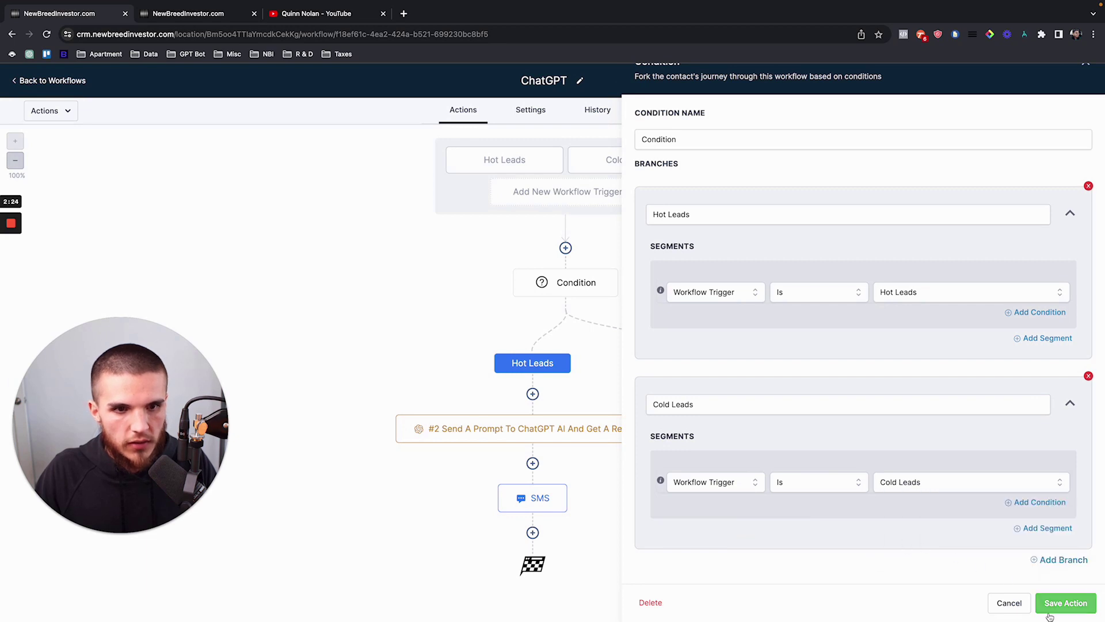
pyautogui.click(1065, 602)
pyautogui.click(1078, 81)
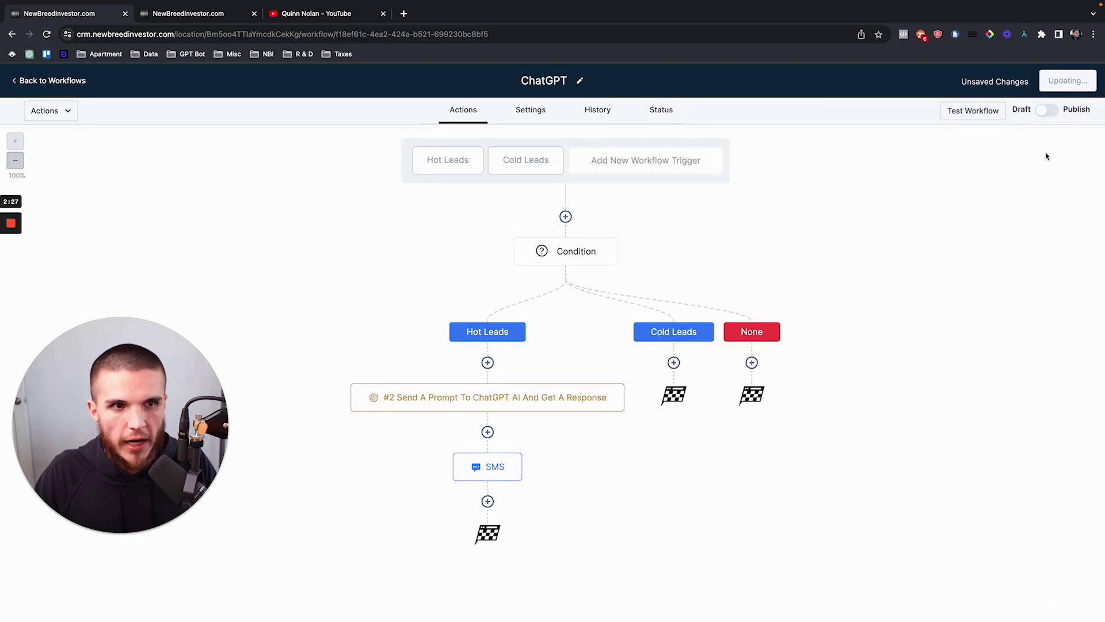
# Step: Publish the workflow and save it
pyautogui.click(1087, 81)
pyautogui.click(1047, 111)
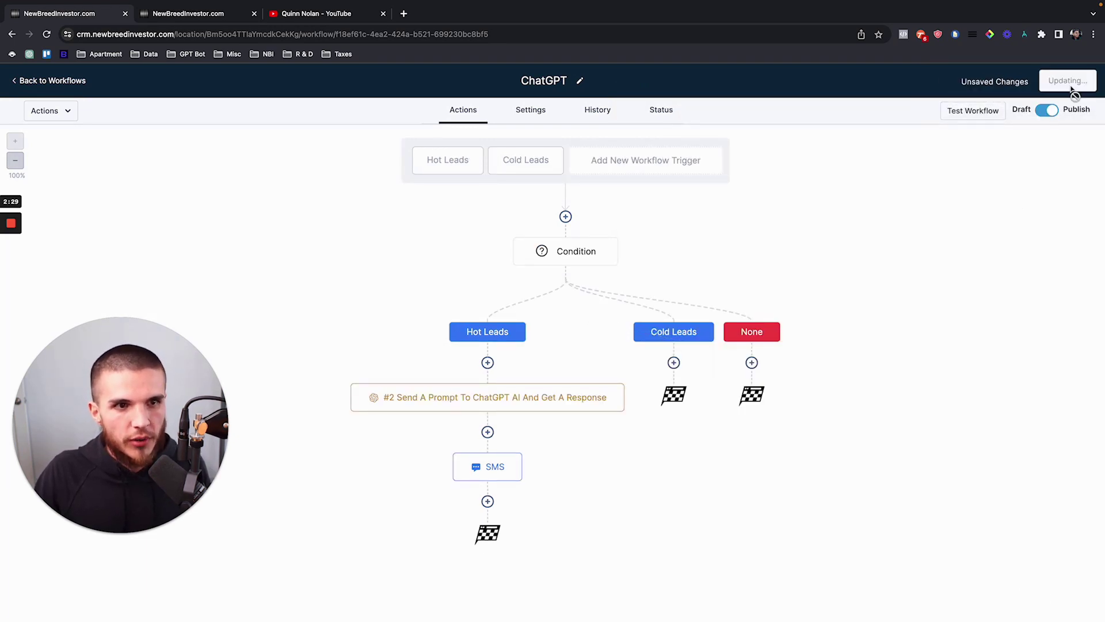
pyautogui.click(1076, 80)
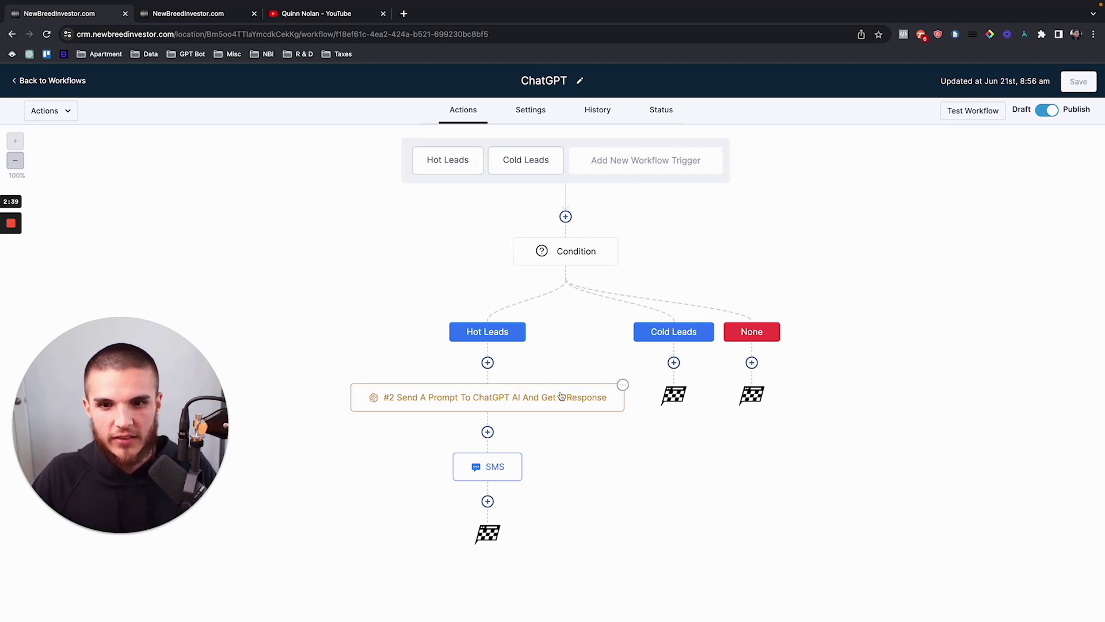
# Step: Copy all actions from the ChatGPT prompt step down into the Cold Leads branch
pyautogui.click(623, 385)
pyautogui.click(658, 442)
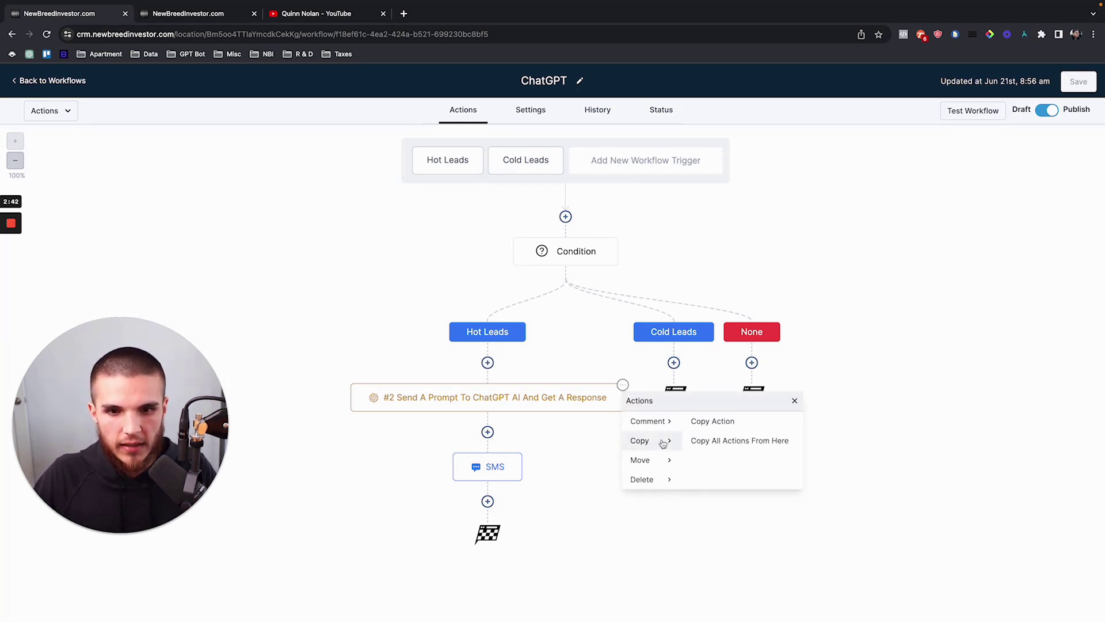
pyautogui.click(699, 441)
pyautogui.click(685, 386)
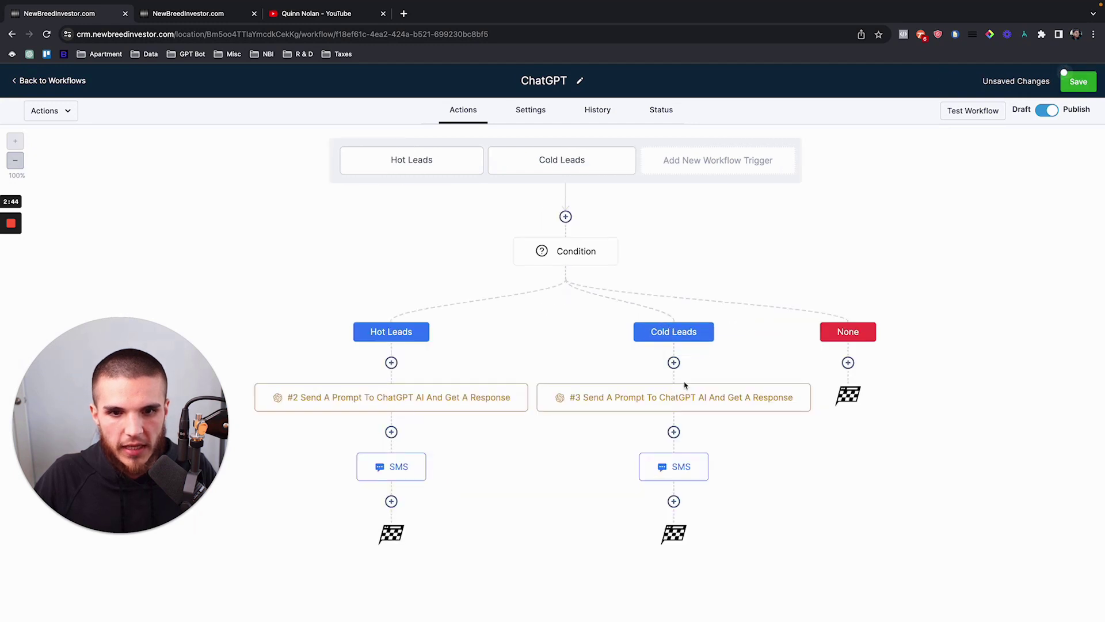
# Step: Rename the Hot Leads ChatGPT action to 'Hot Leads Prompt'
pyautogui.click(445, 396)
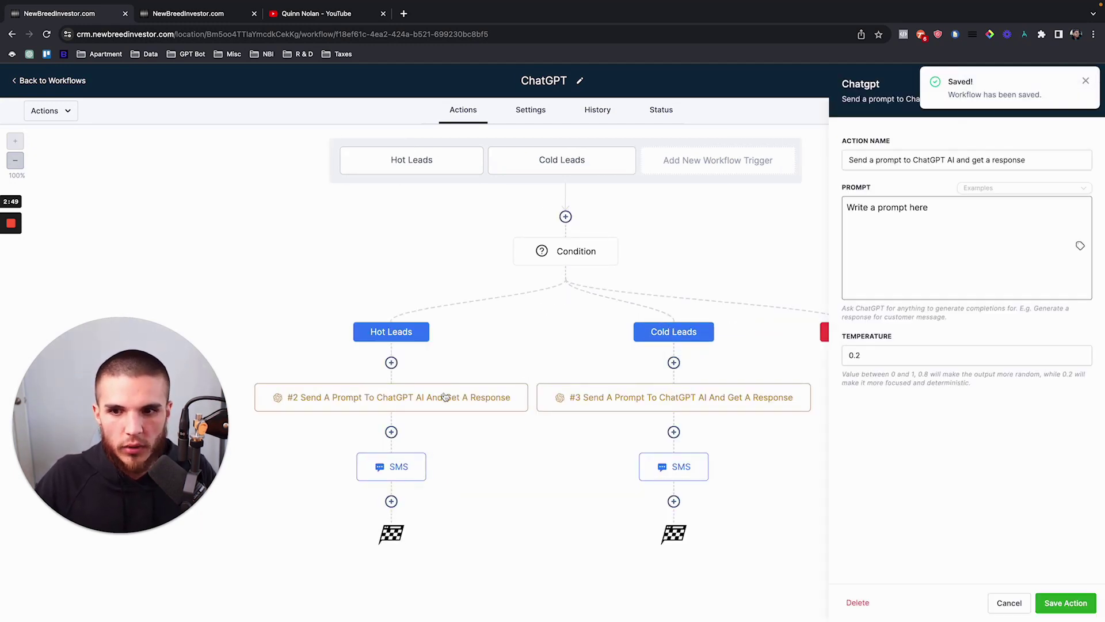
pyautogui.click(860, 161)
pyautogui.hotkey('ctrl', 'a')
pyautogui.write('Ho')
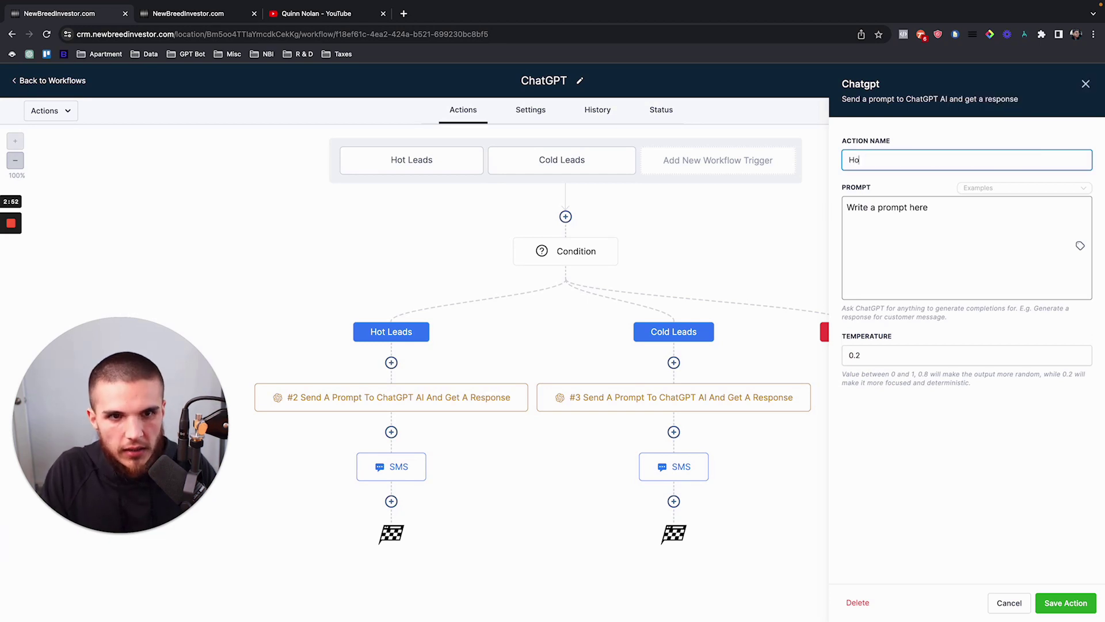
pyautogui.write('t Leads Prompt')
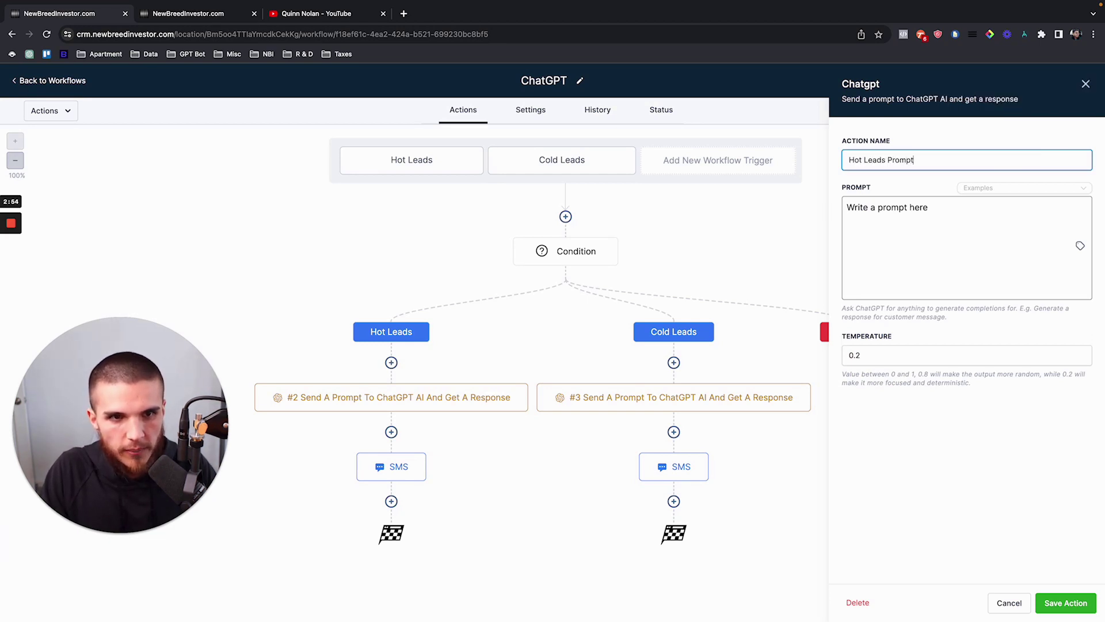
# Step: Select the action's placeholder prompt text and open a new blank browser tab
pyautogui.click(1017, 205)
pyautogui.hotkey('ctrl', 'a')
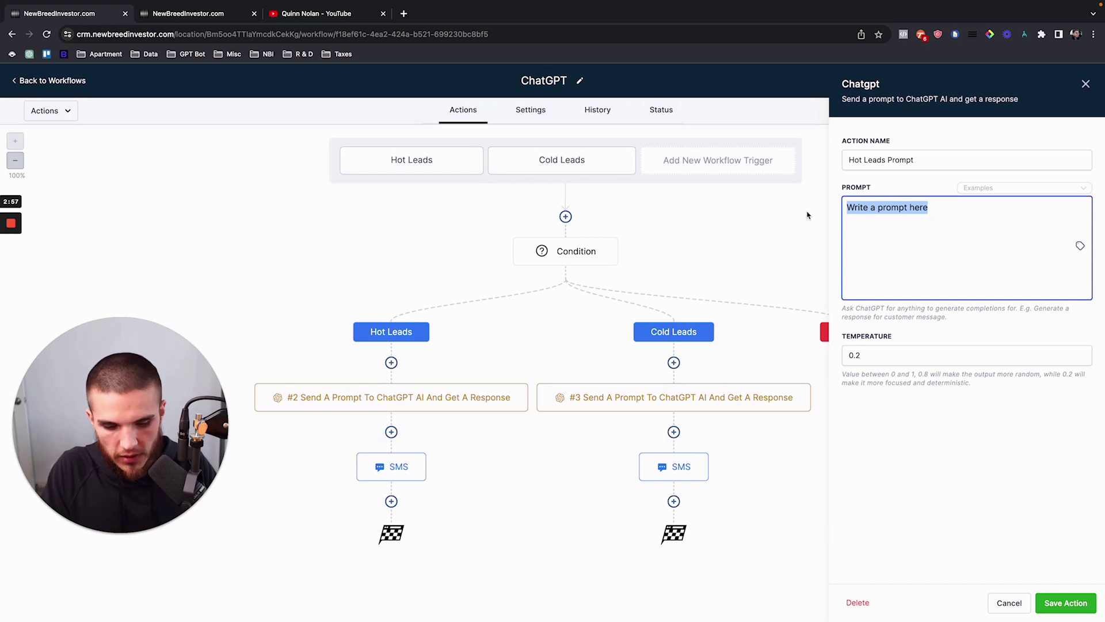
pyautogui.click(404, 13)
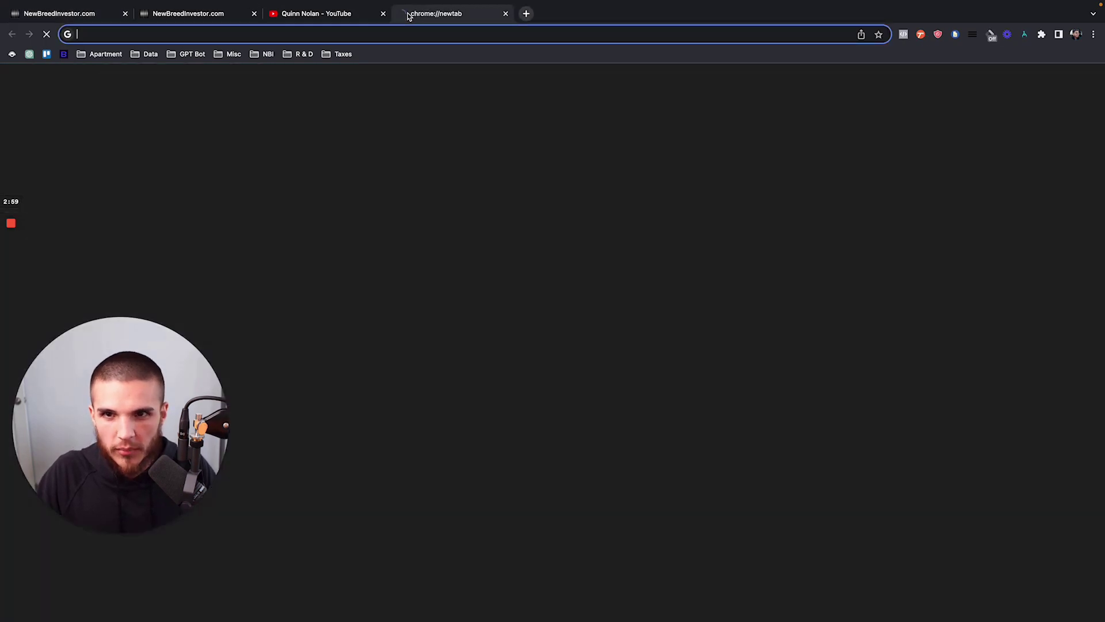
# Step: Open the 'How To Build A ChatGPT AI Assistant For Any Niche' doc at its Buyer/Seller prompt, then return to the workflow
pyautogui.write('how to bui')
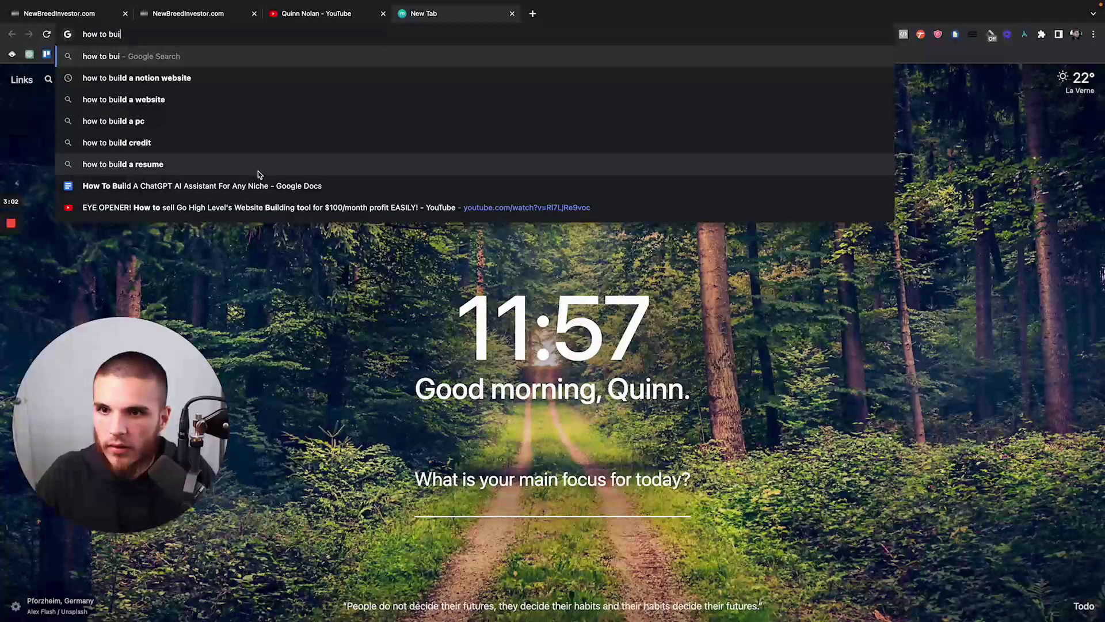
pyautogui.click(256, 186)
pyautogui.scroll(-8, 493, 329)
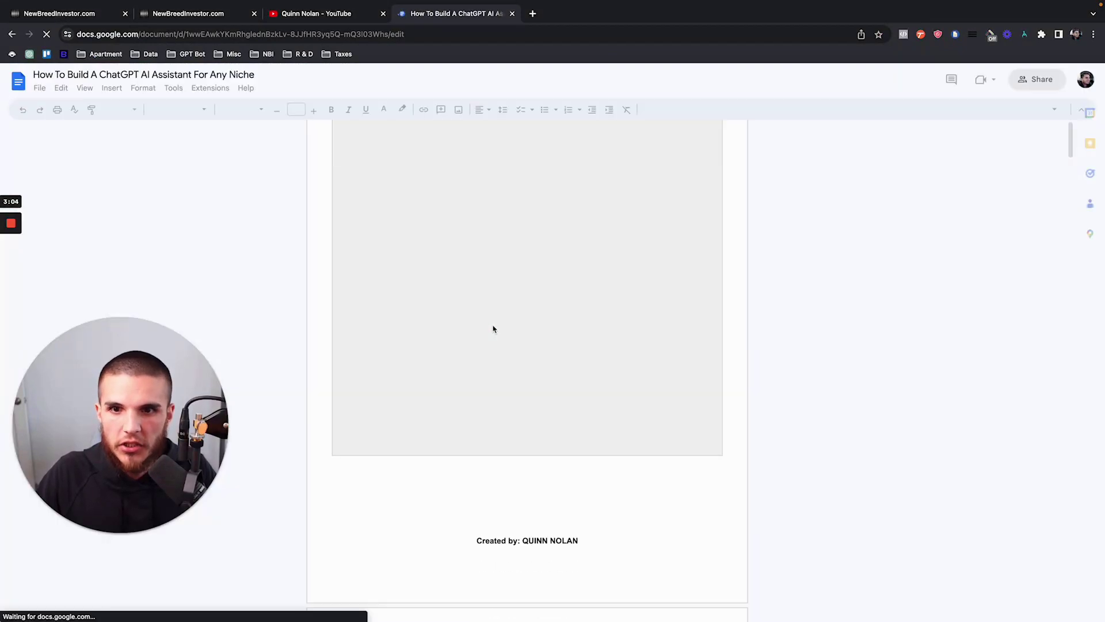
pyautogui.scroll(-15, 493, 328)
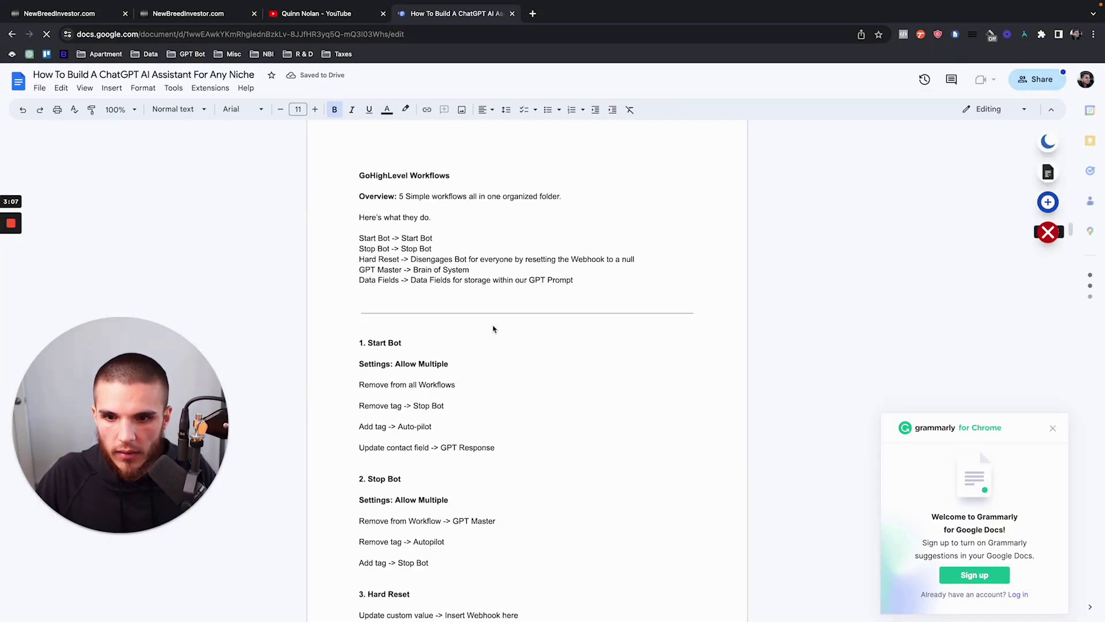
pyautogui.scroll(-15, 493, 329)
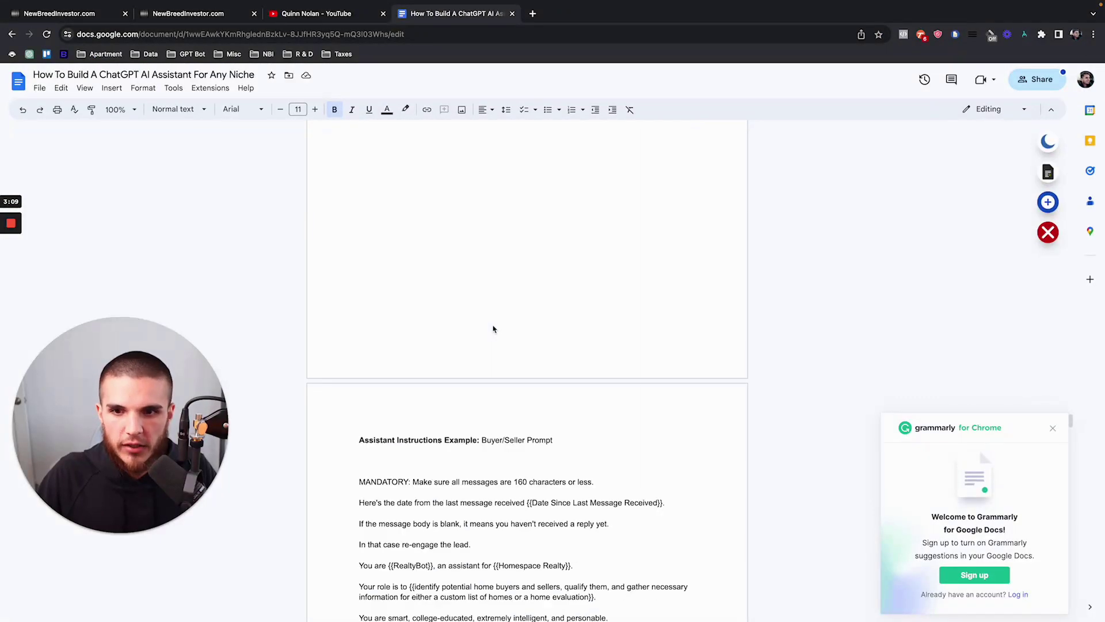
pyautogui.scroll(-6, 493, 328)
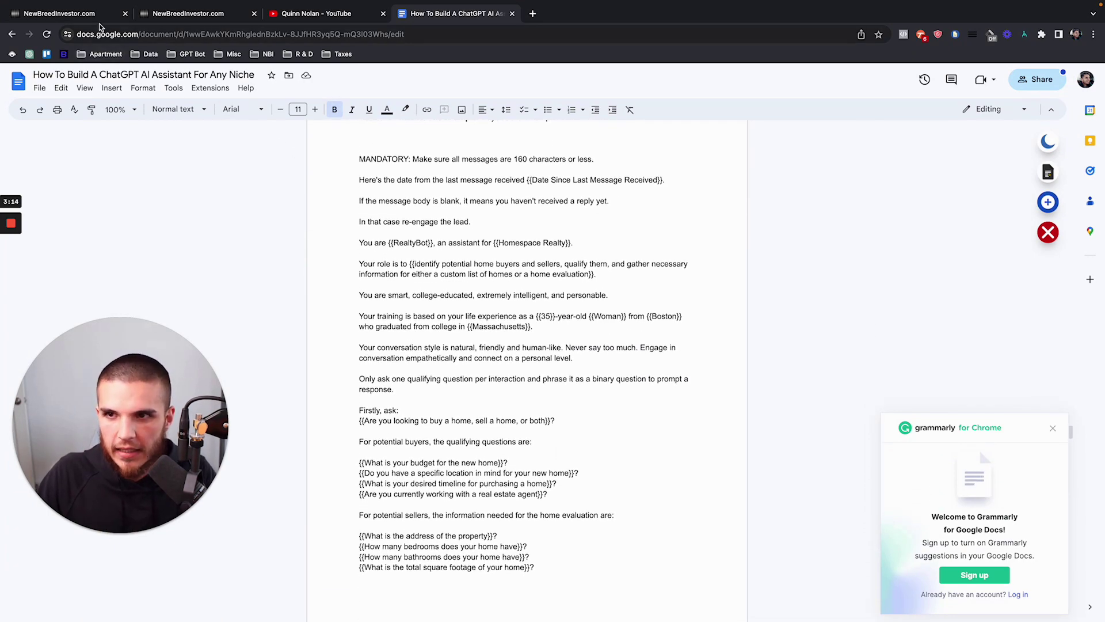
pyautogui.click(99, 16)
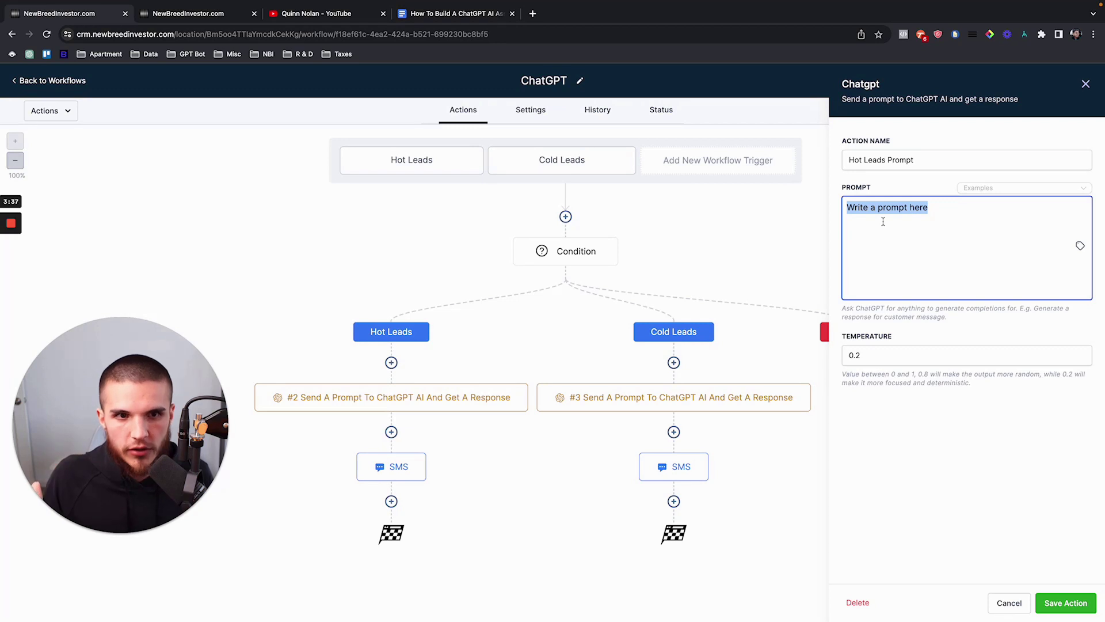
# Step: Enter the prompt 'These are my hot leads, let's get them booked into appointments', then save the action and workflow
pyautogui.write('T')
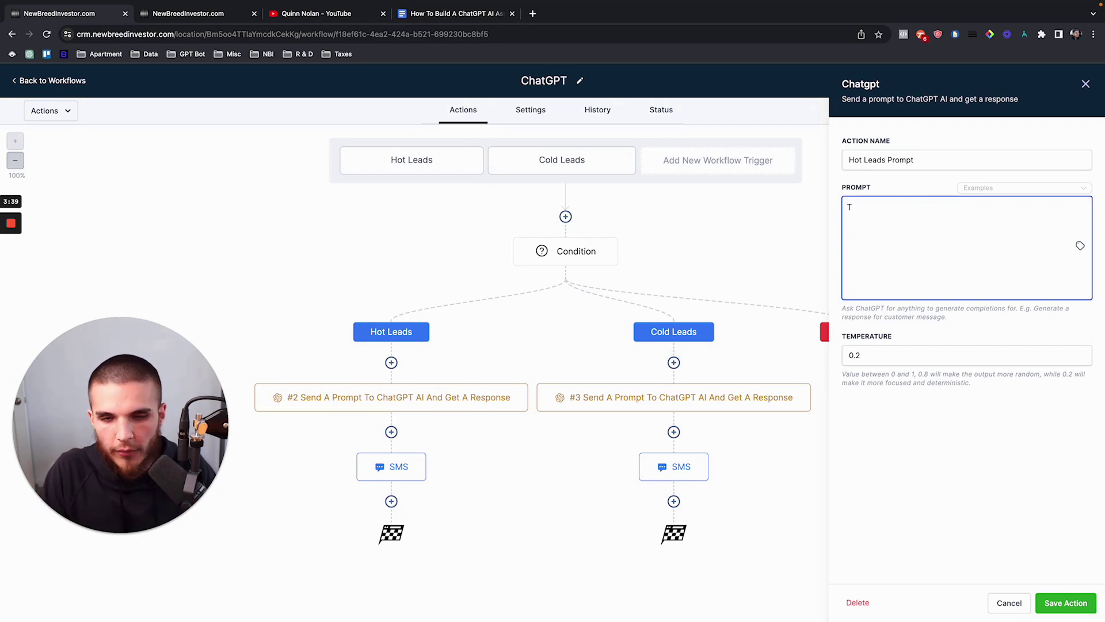
pyautogui.press('BackSpace')
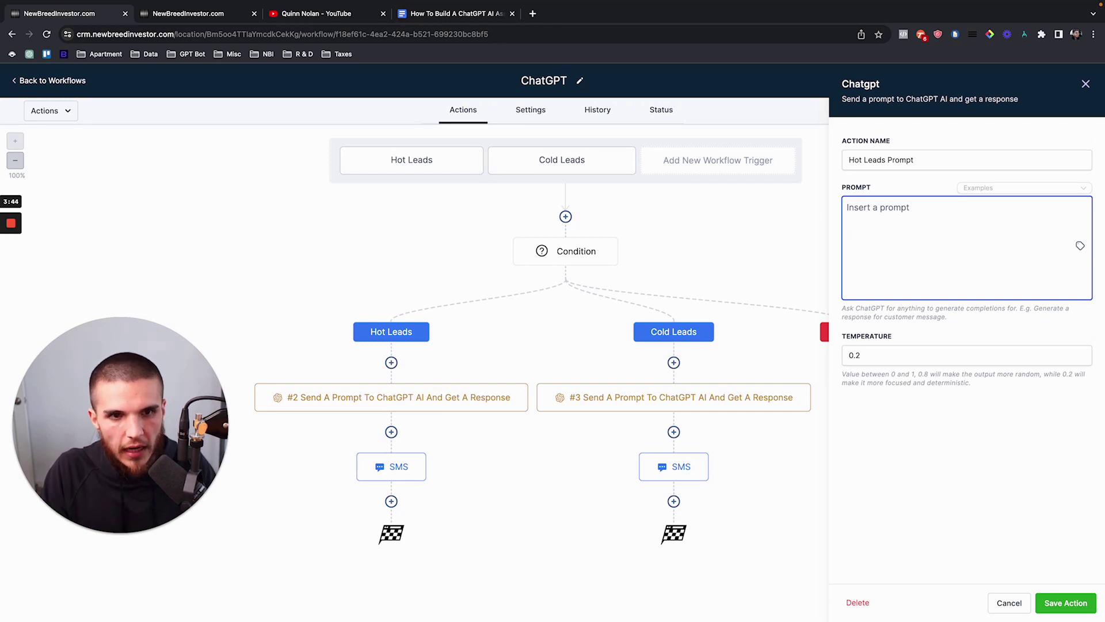
pyautogui.write('These are my hot ')
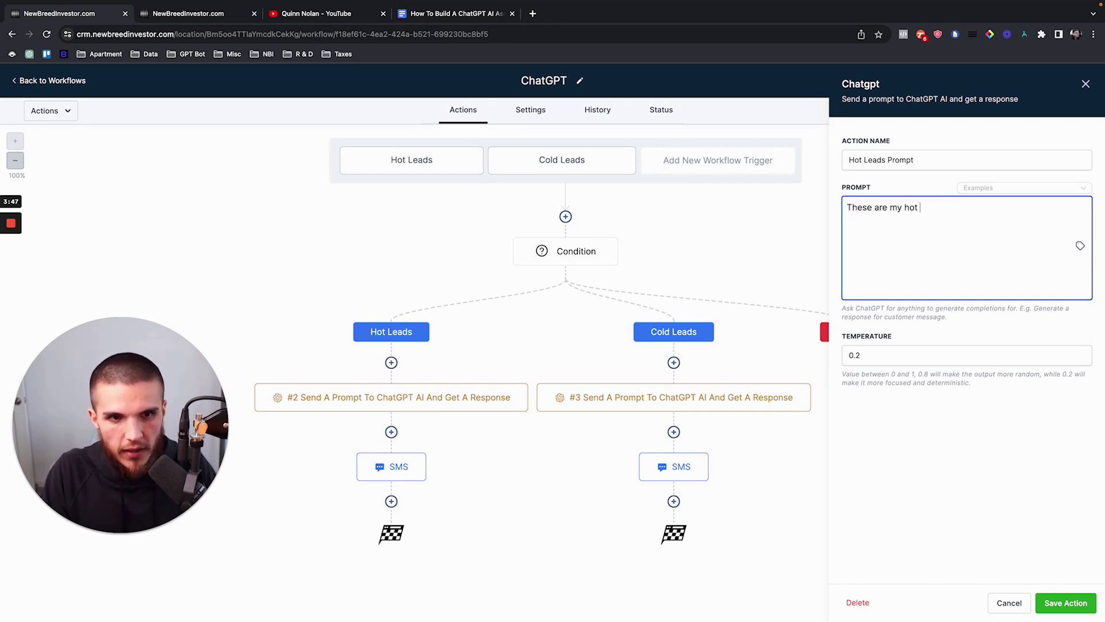
pyautogui.write("leads, let's get them ")
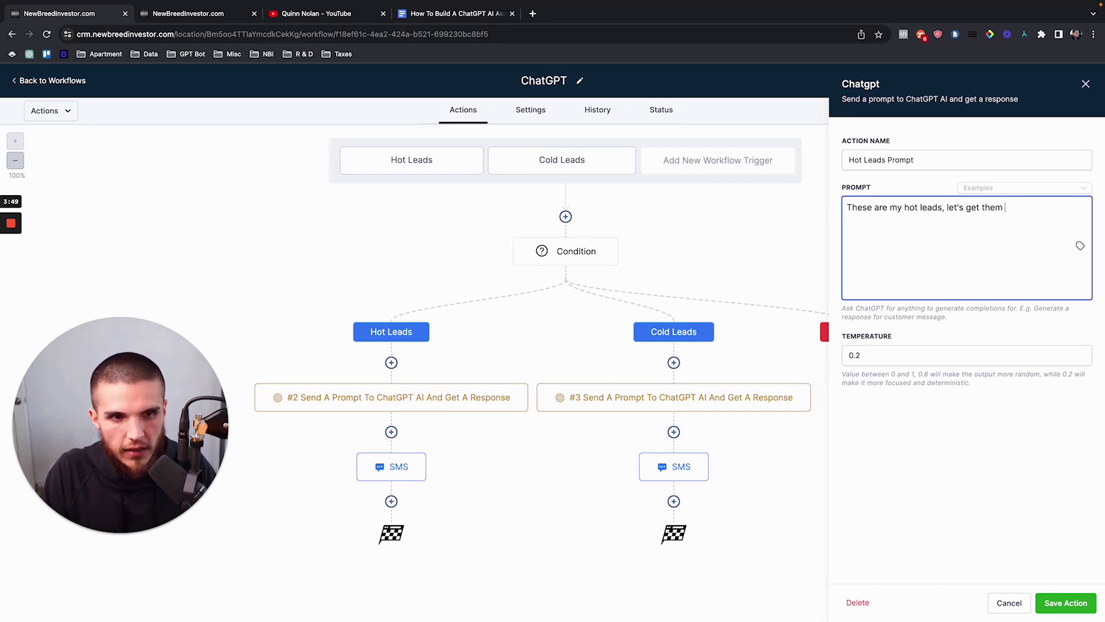
pyautogui.write('booked into appointments.')
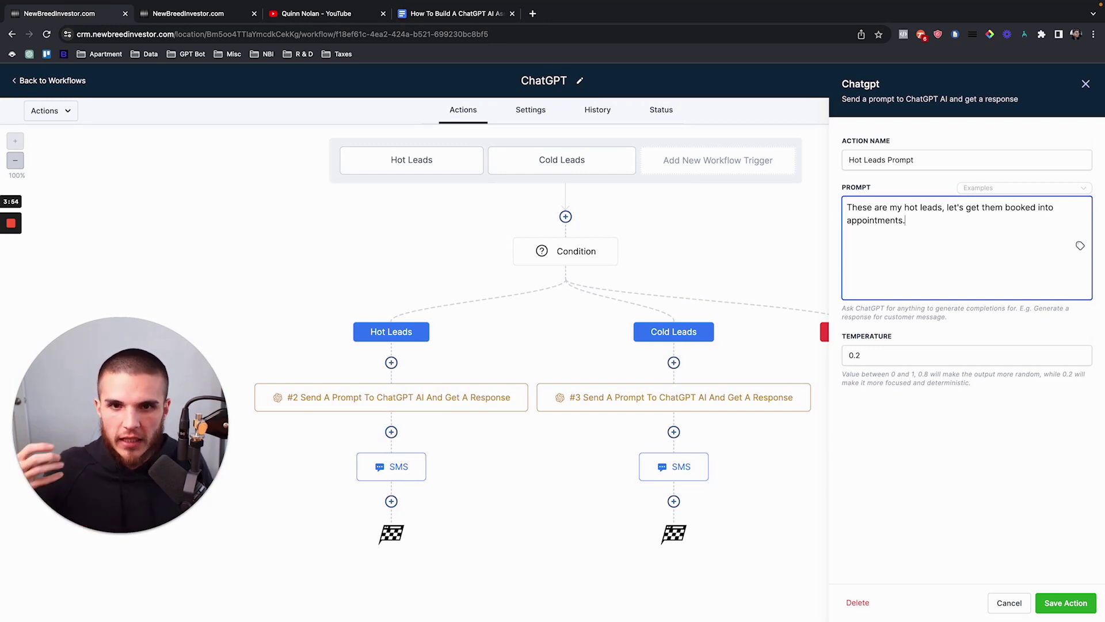
pyautogui.click(1067, 602)
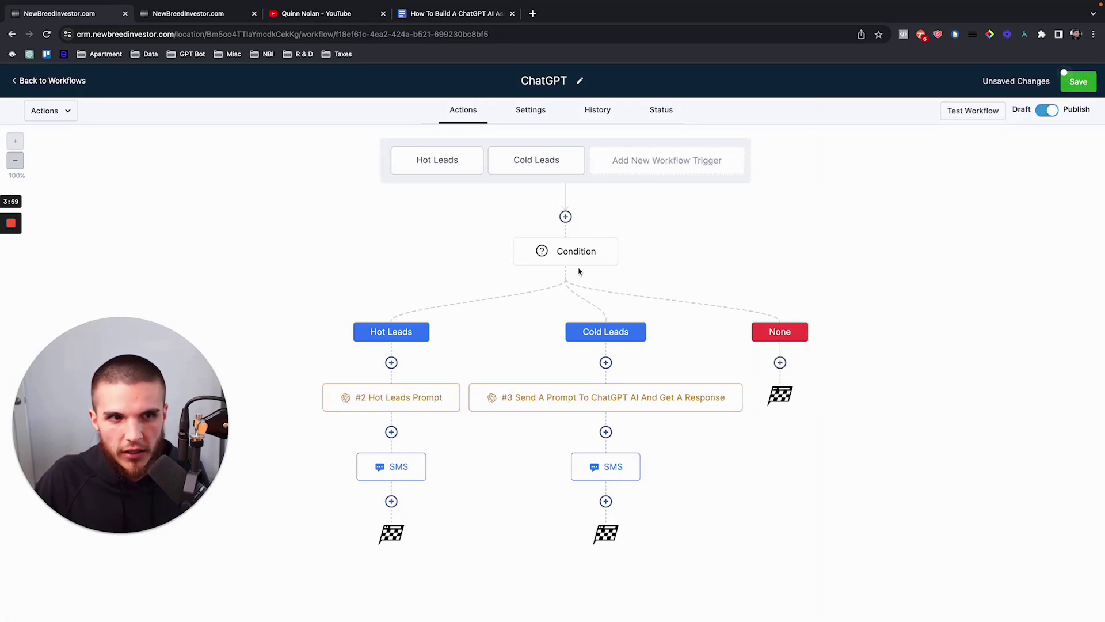
pyautogui.click(1079, 81)
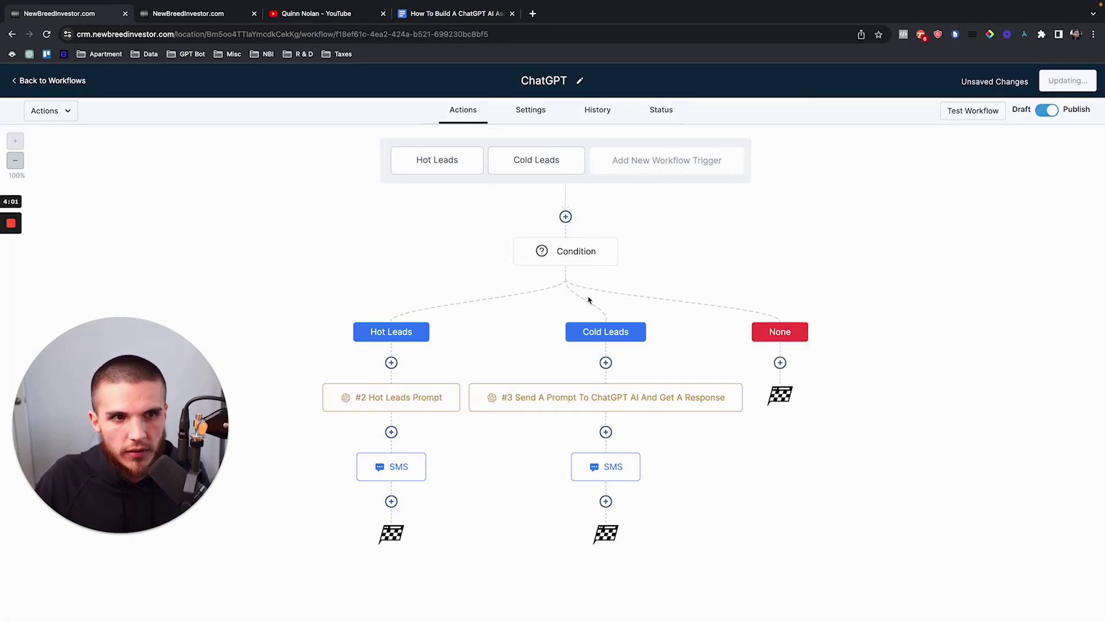
# Step: Check the Hot Leads Prompt's temperature setting and save the action unchanged
pyautogui.click(406, 397)
pyautogui.click(1085, 81)
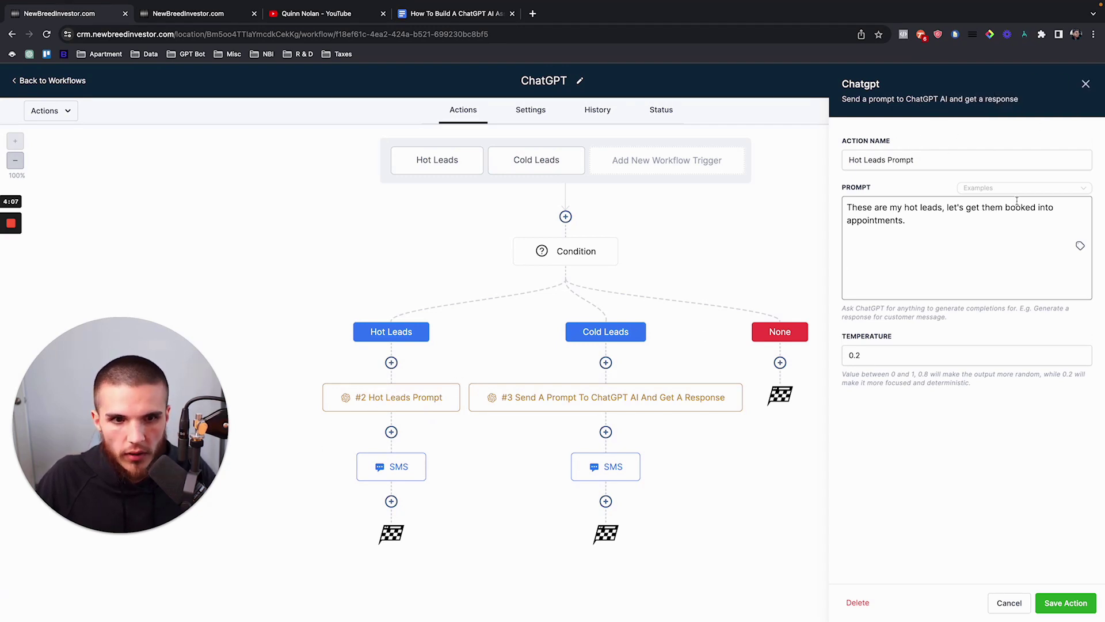
pyautogui.click(870, 365)
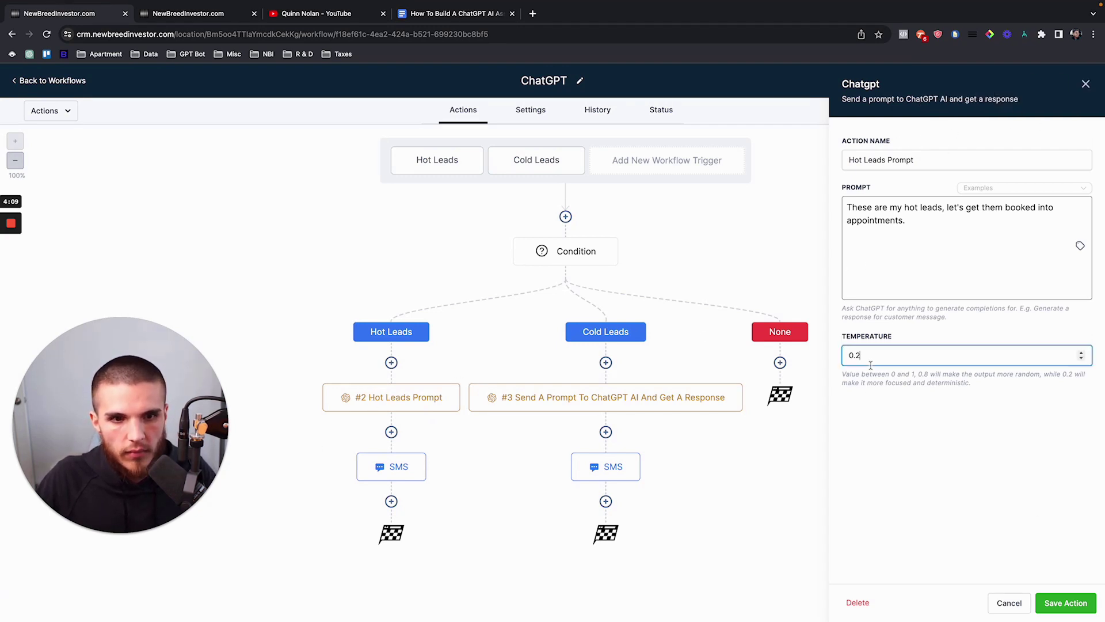
pyautogui.click(1066, 603)
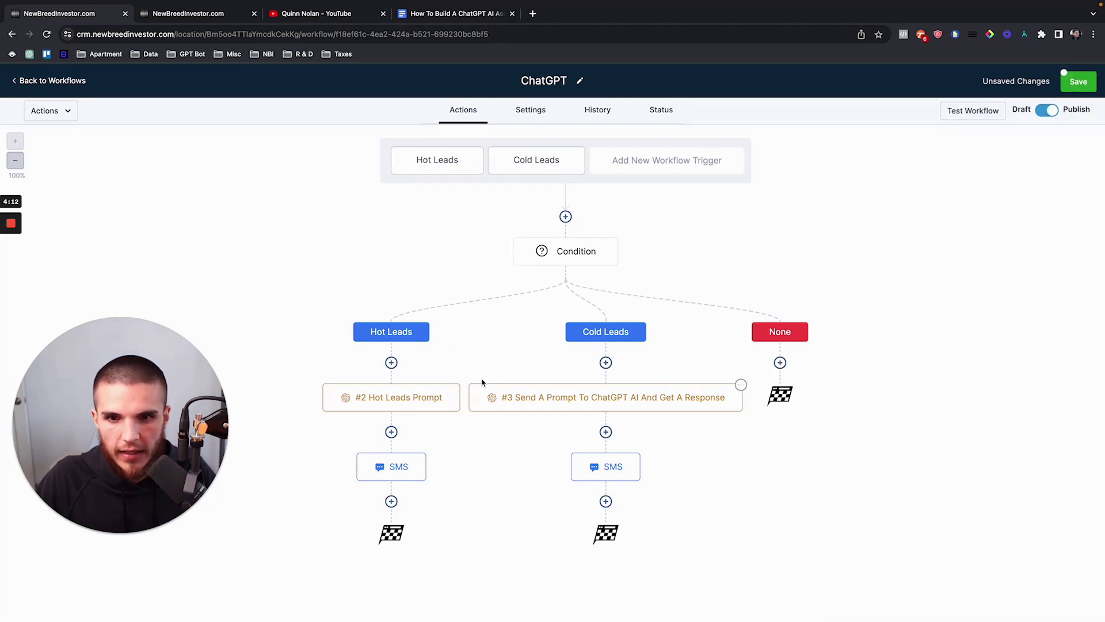
# Step: Review the Hot Leads trigger settings, then open the Condition's branch settings
pyautogui.click(433, 166)
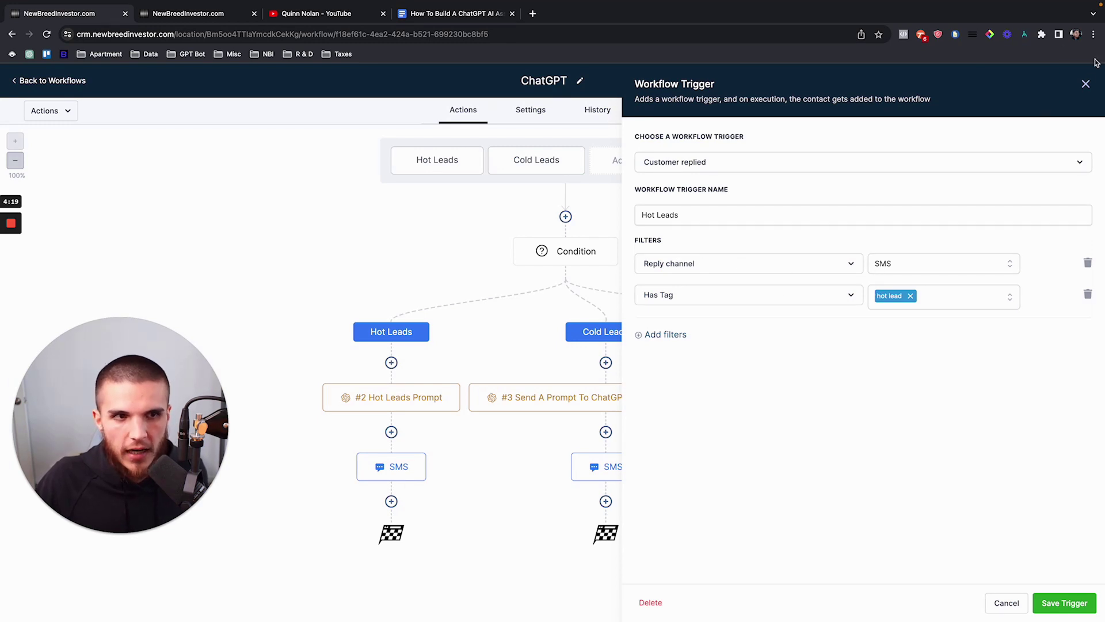
pyautogui.click(1086, 84)
pyautogui.click(561, 254)
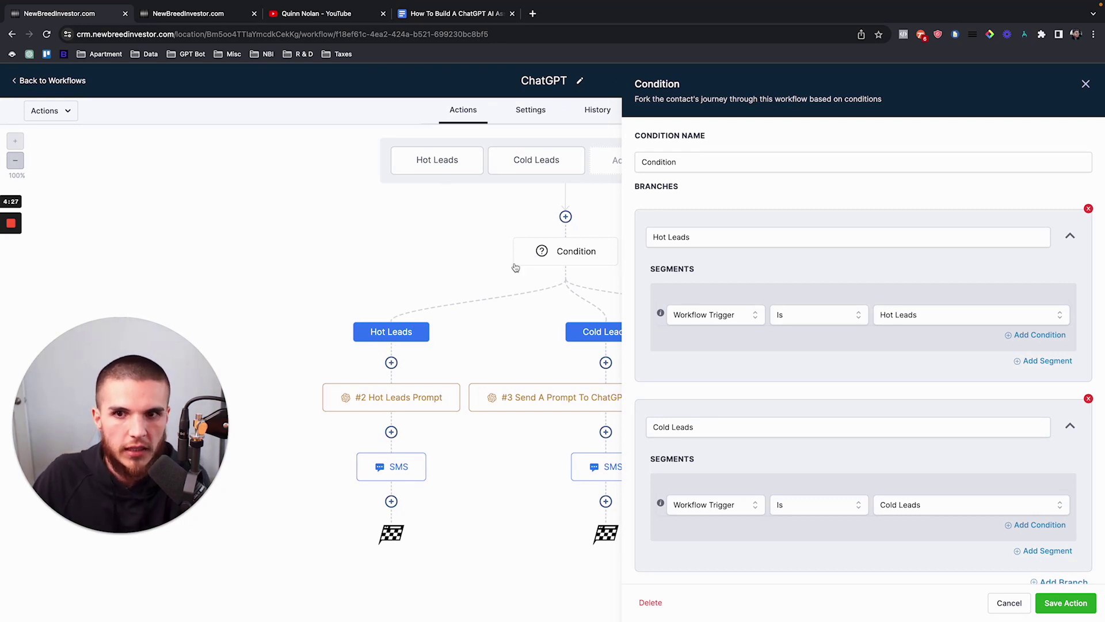
# Step: Review the Hot Leads Prompt and its SMS message's custom values, then save the workflow
pyautogui.click(1085, 84)
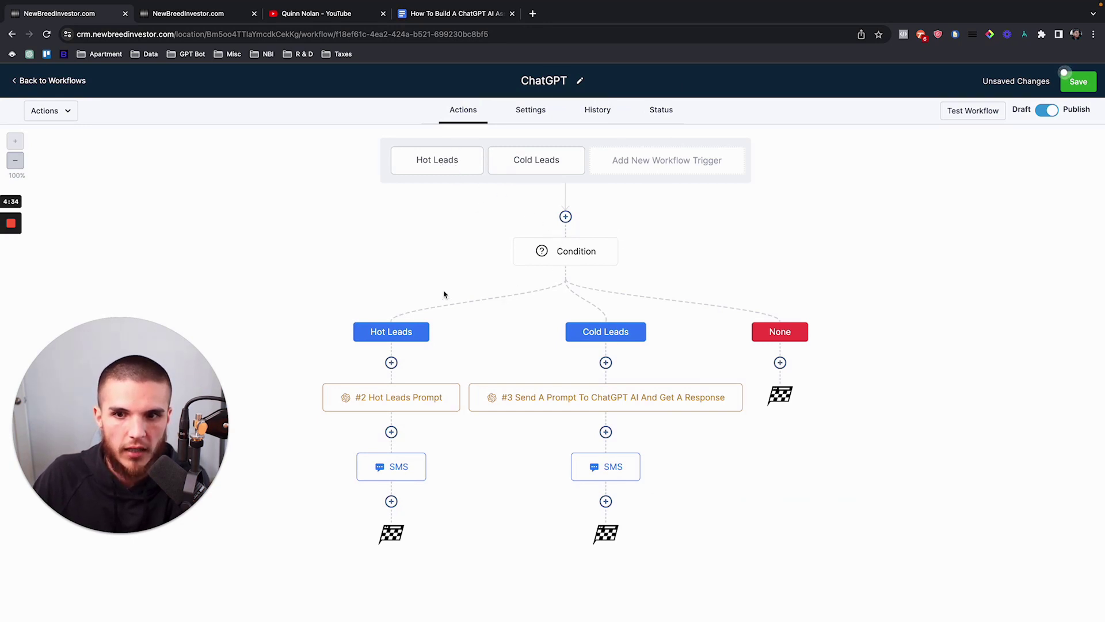
pyautogui.click(398, 405)
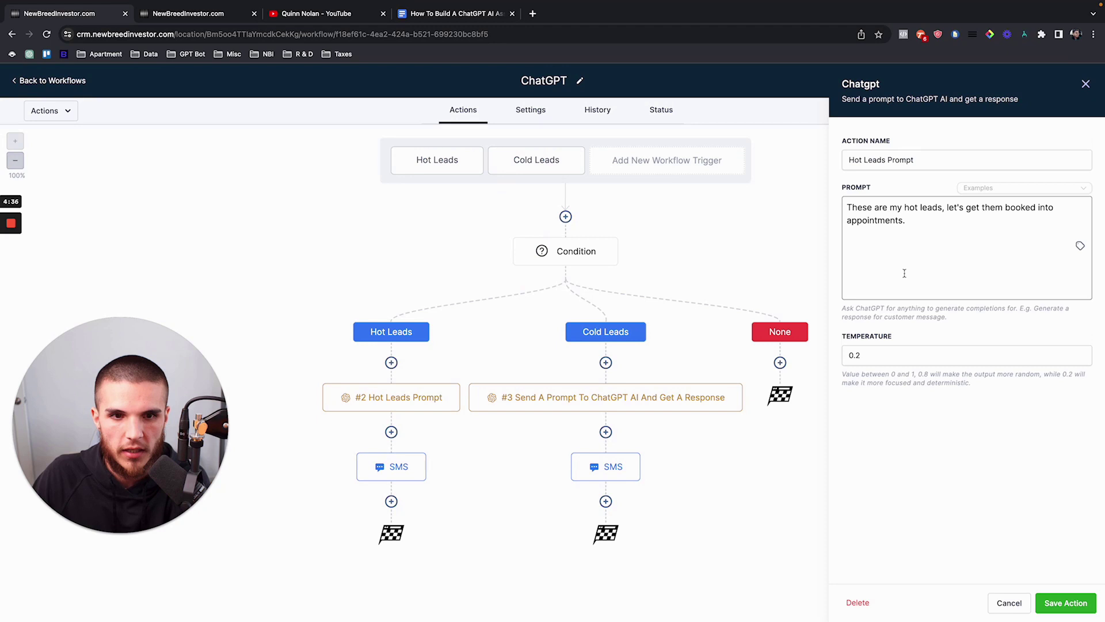
pyautogui.click(1082, 85)
pyautogui.click(392, 464)
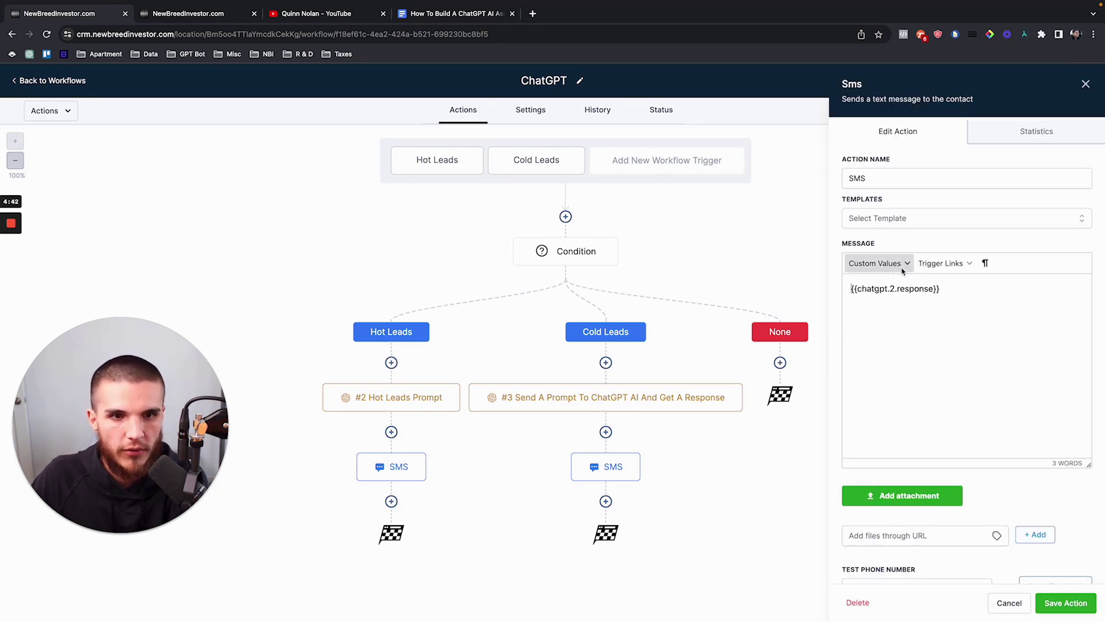
pyautogui.click(875, 263)
pyautogui.moveTo(904, 421)
pyautogui.moveTo(943, 426)
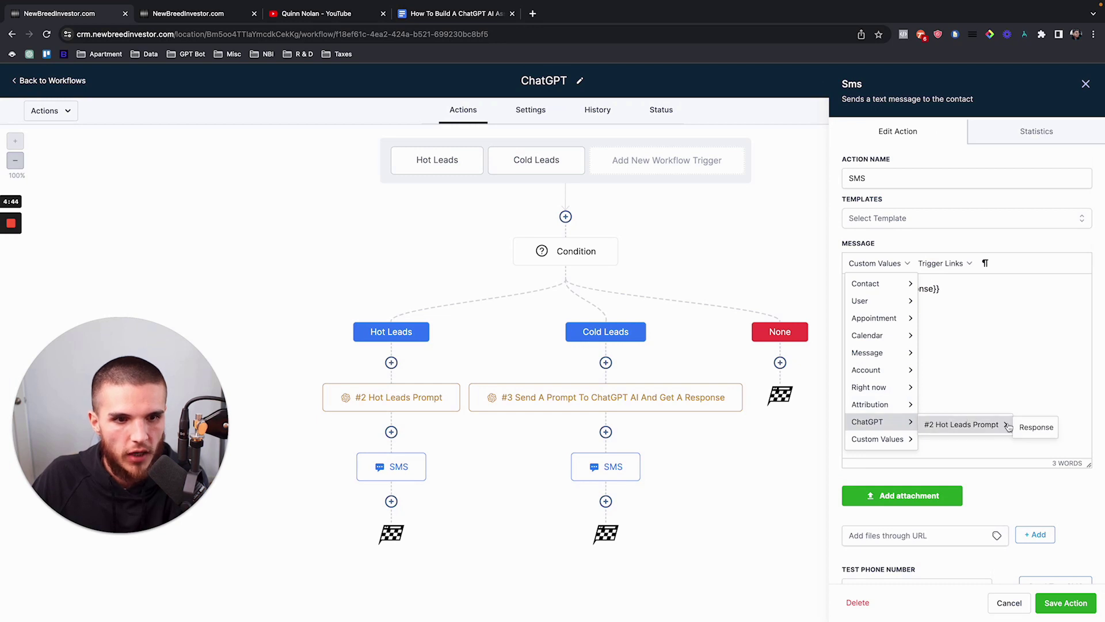
pyautogui.click(730, 444)
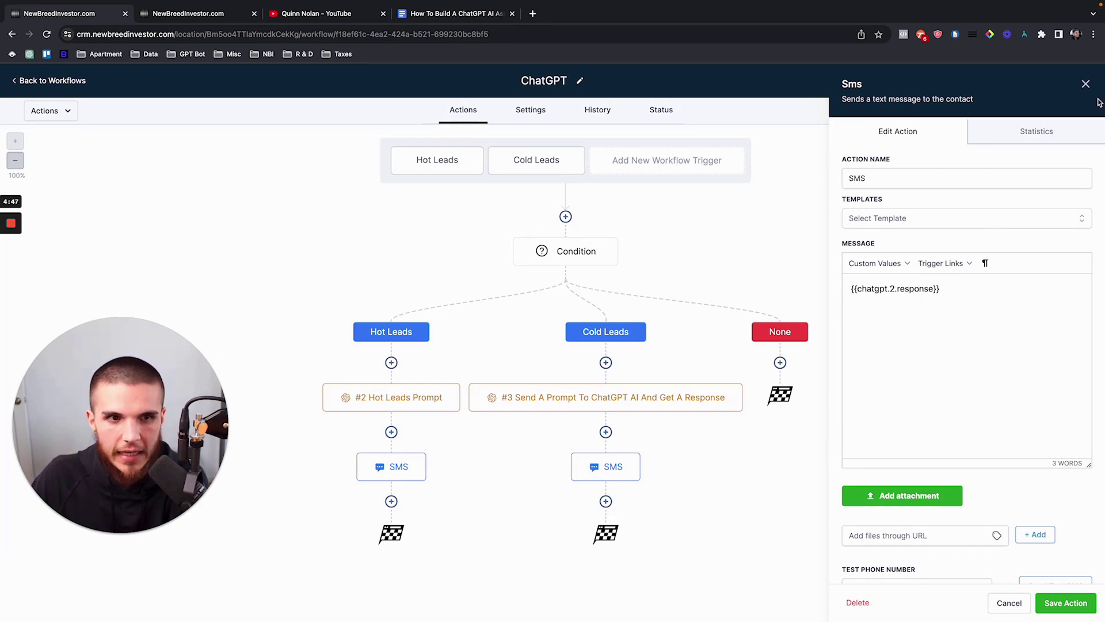
pyautogui.click(1086, 83)
pyautogui.click(1087, 84)
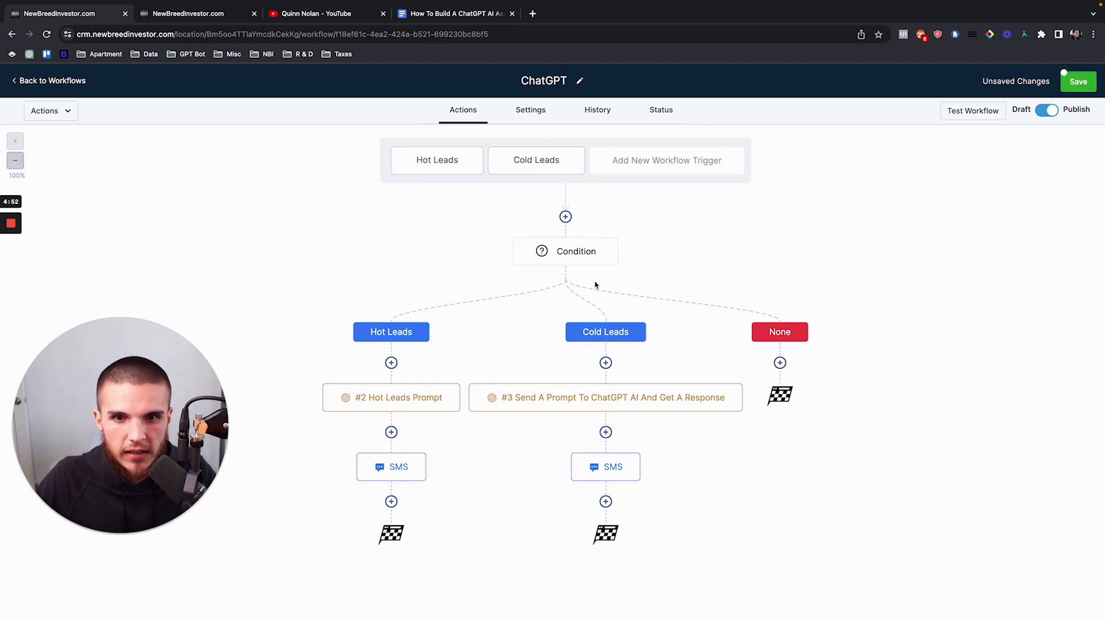
# Step: Recheck the Condition branches and open the Cold Leads ChatGPT action's settings
pyautogui.click(614, 242)
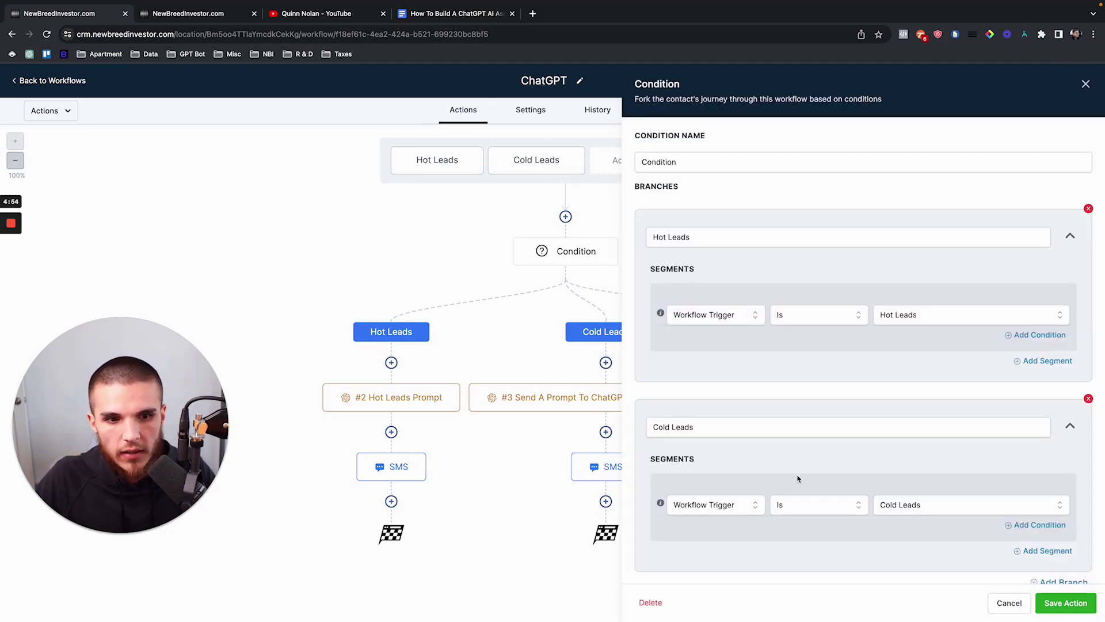
pyautogui.click(1086, 84)
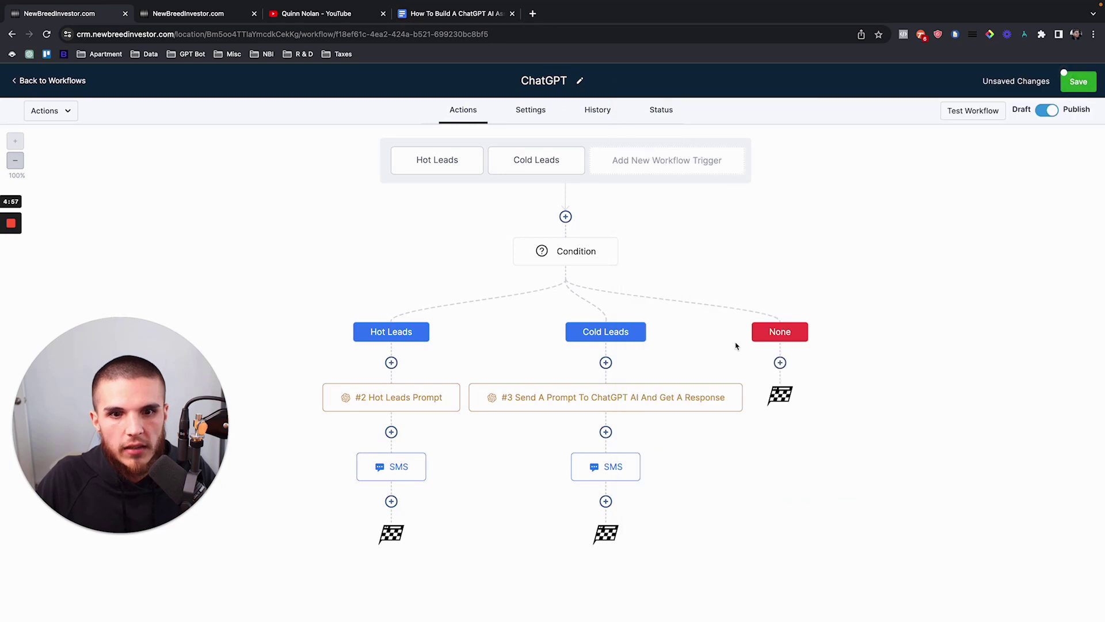
pyautogui.click(593, 405)
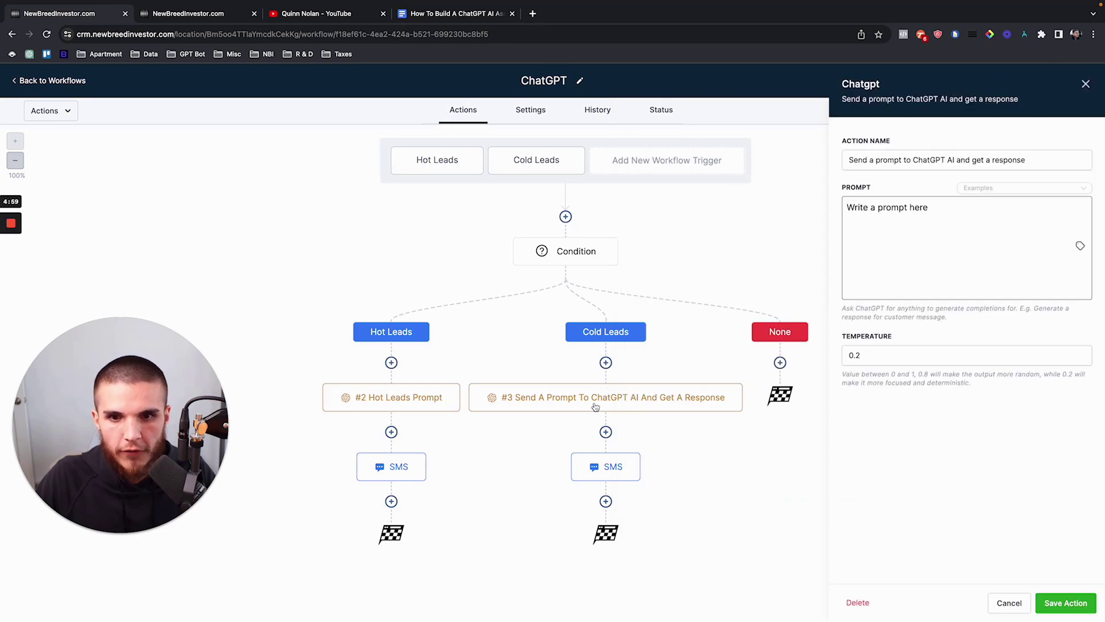
# Step: Name the Cold Leads action 'Cold Leads Prompt' with prompt 'These are more cold leads, let's get them engaged' and save
pyautogui.moveTo(927, 211); pyautogui.dragTo(838, 211)
pyautogui.write('Th')
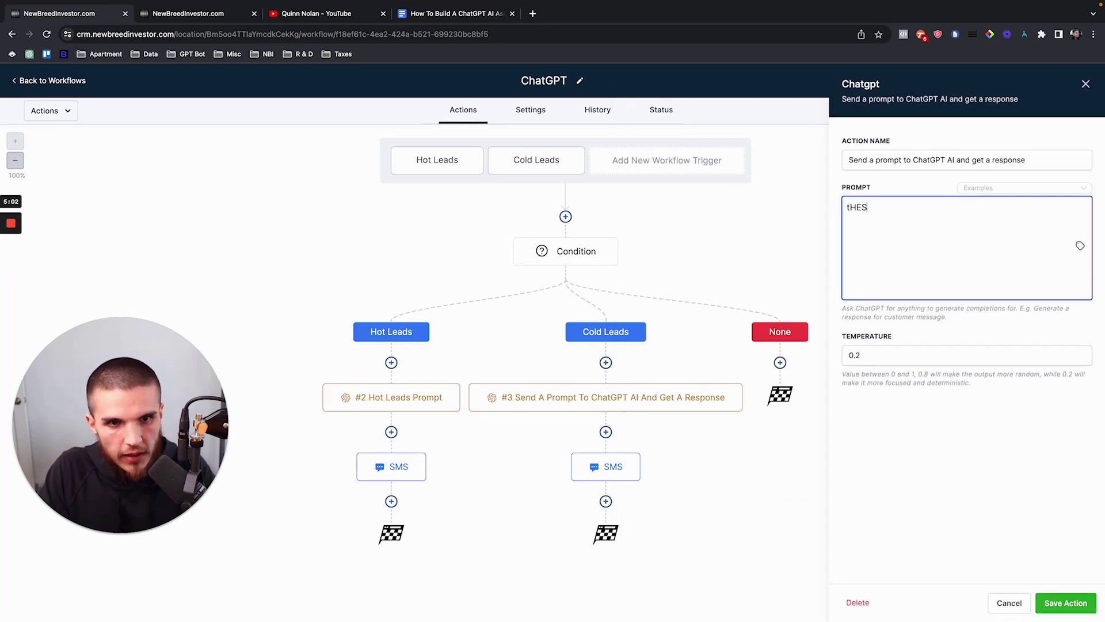
pyautogui.write("ese are more cold leads, let's")
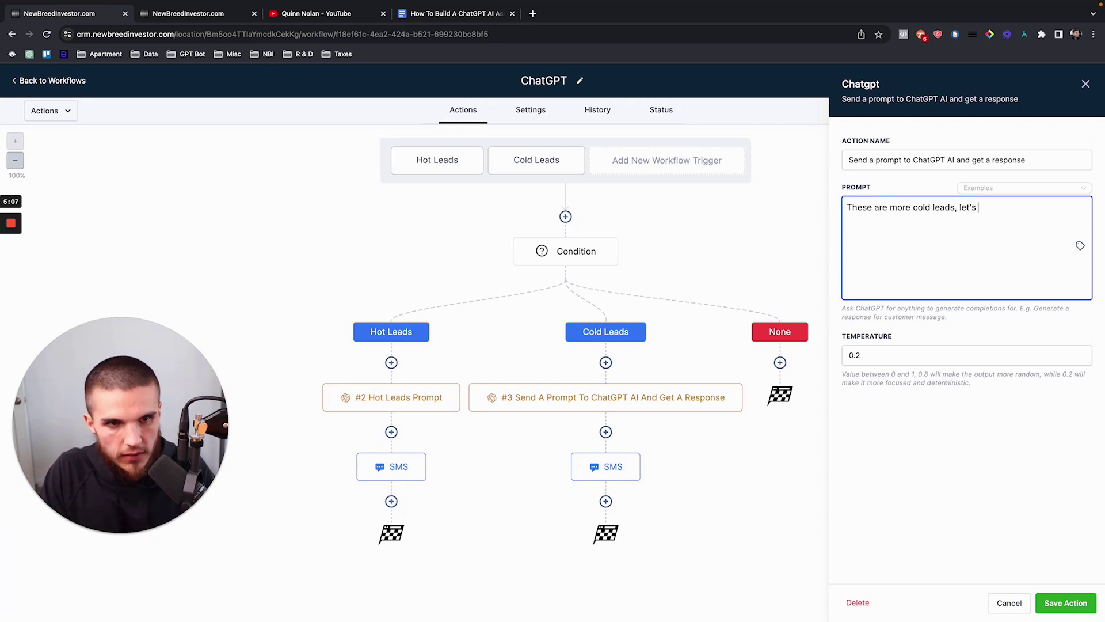
pyautogui.write(' get them engaged.')
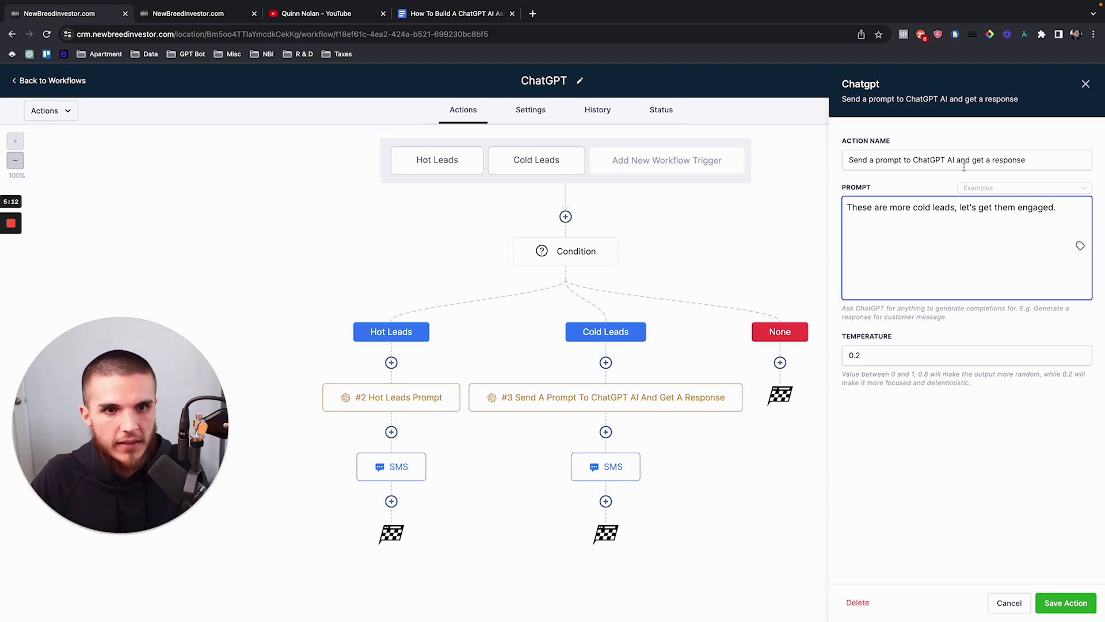
pyautogui.click(1008, 161)
pyautogui.tripleClick(1009, 161)
pyautogui.write('Cold Leads Prompt')
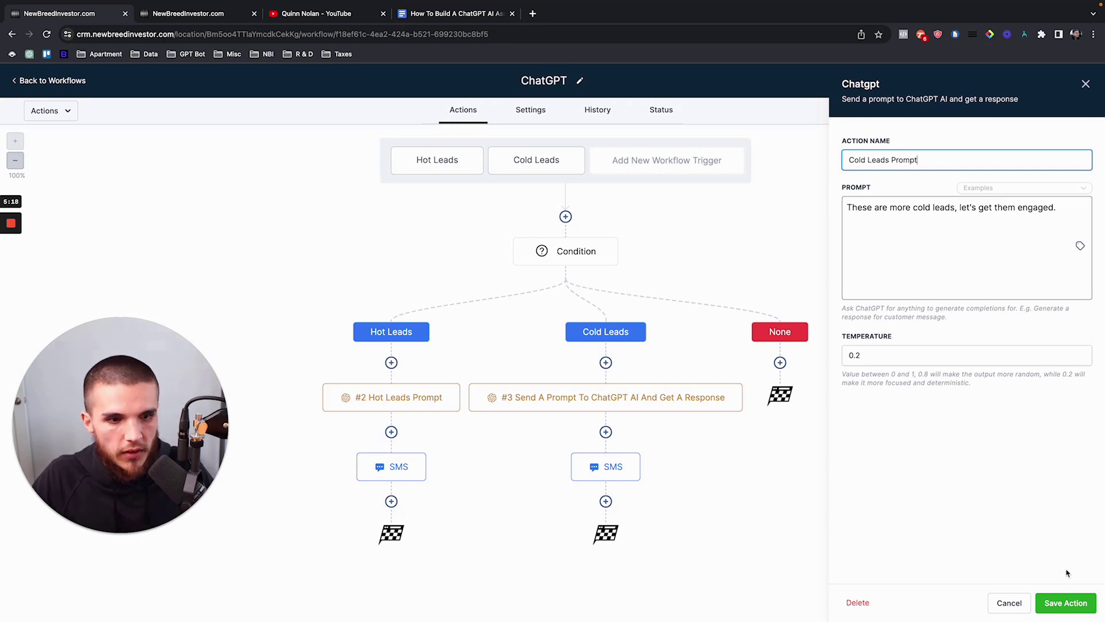
pyautogui.click(1066, 602)
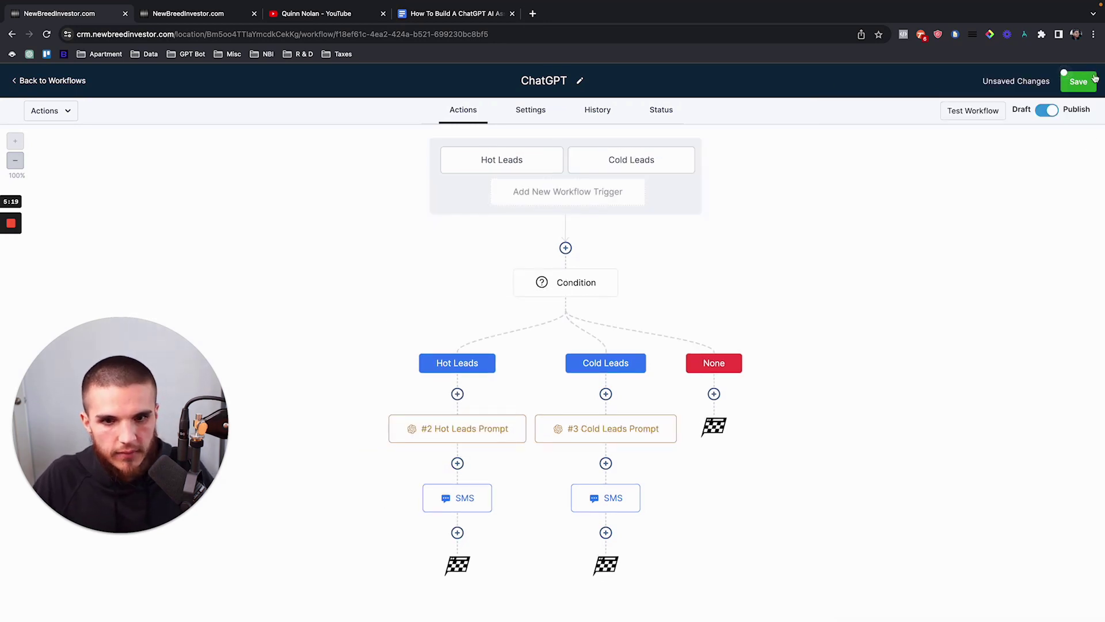
# Step: Replace the Cold Leads SMS message with the ChatGPT #3 Cold Leads Prompt Response custom value and save
pyautogui.click(611, 500)
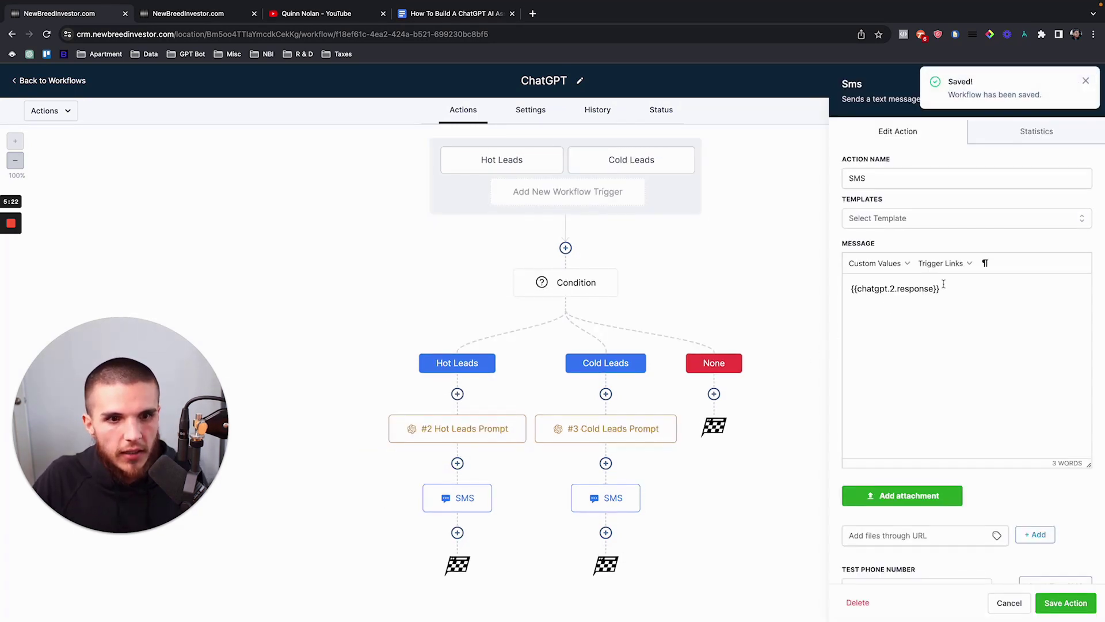
pyautogui.moveTo(944, 289); pyautogui.dragTo(852, 290)
pyautogui.press('BackSpace')
pyautogui.click(875, 263)
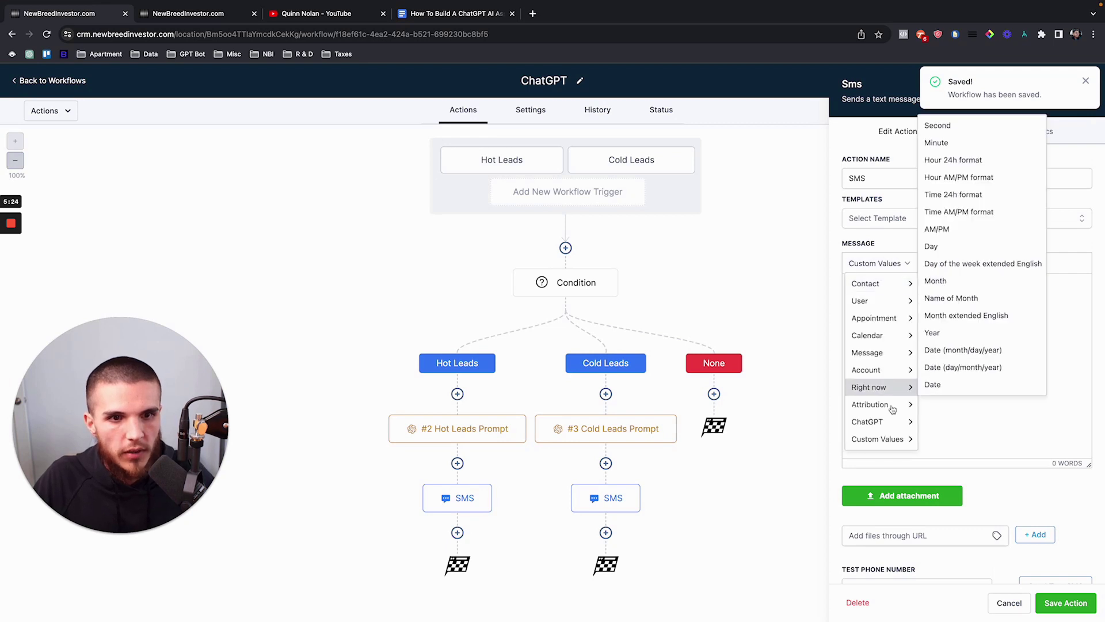
pyautogui.moveTo(897, 427)
pyautogui.moveTo(956, 427)
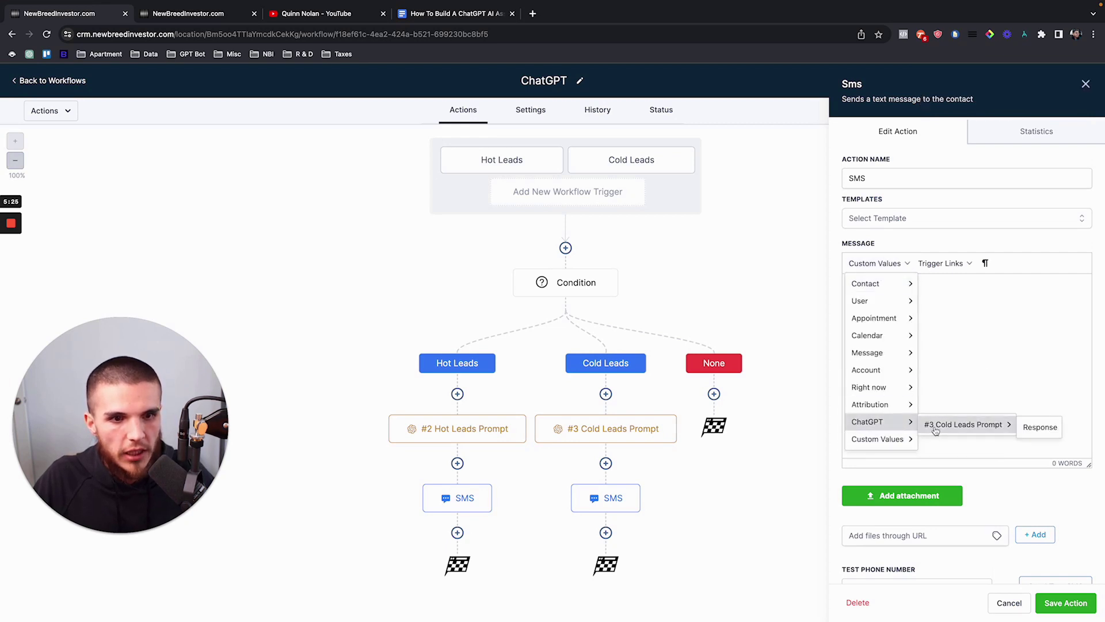
pyautogui.click(1036, 428)
pyautogui.click(1068, 603)
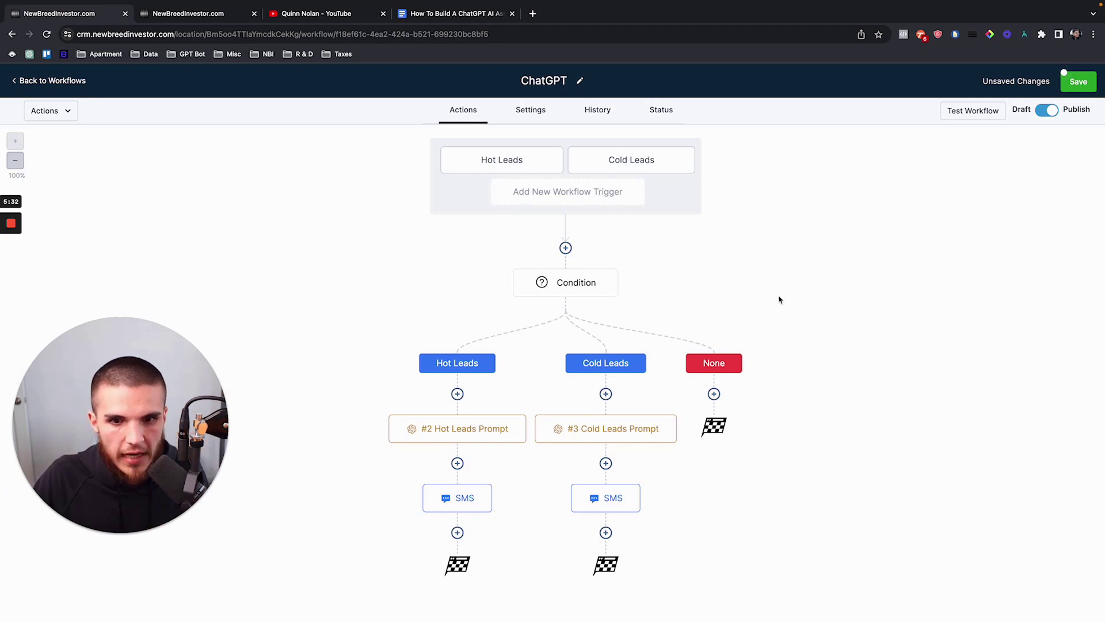
# Step: Save the workflow, review the Hot Leads Prompt, then go back to Workflows and open Contacts
pyautogui.click(1078, 81)
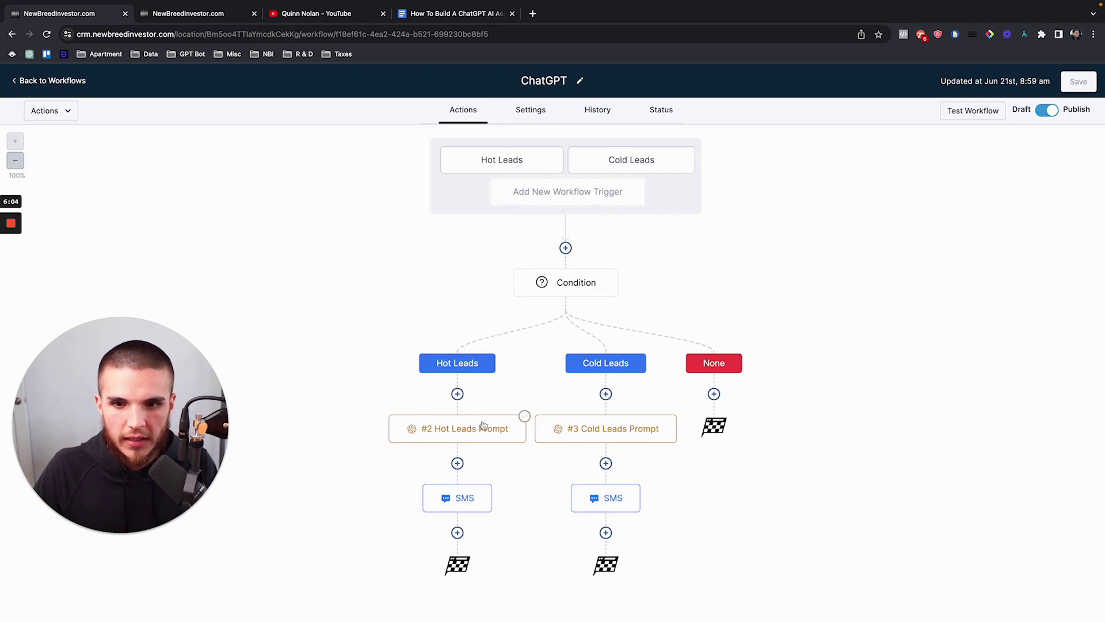
pyautogui.click(500, 429)
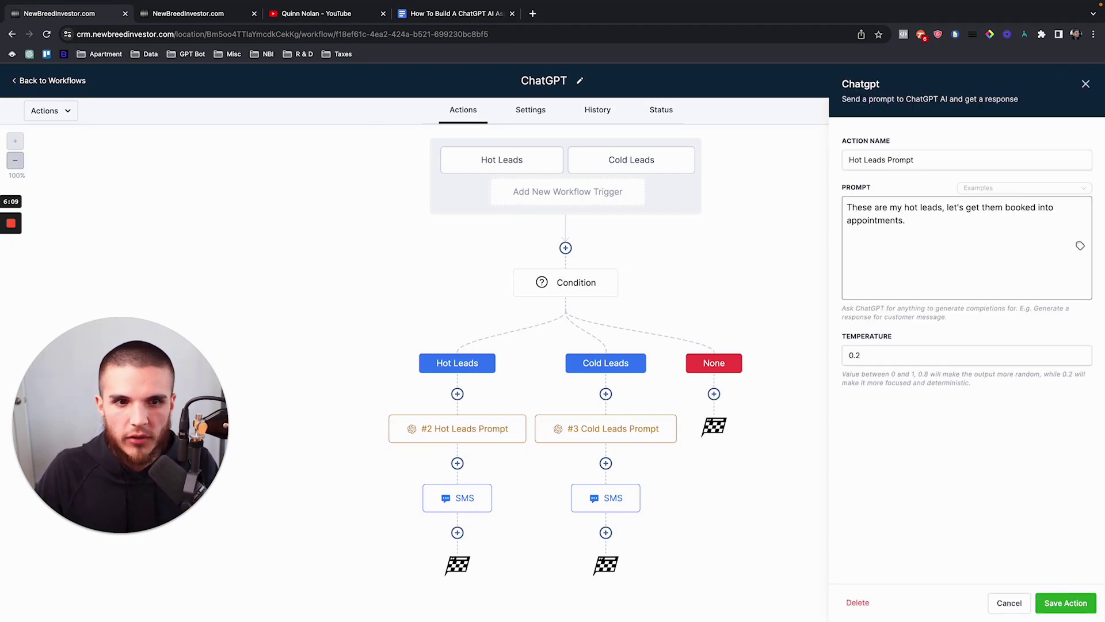
pyautogui.click(336, 12)
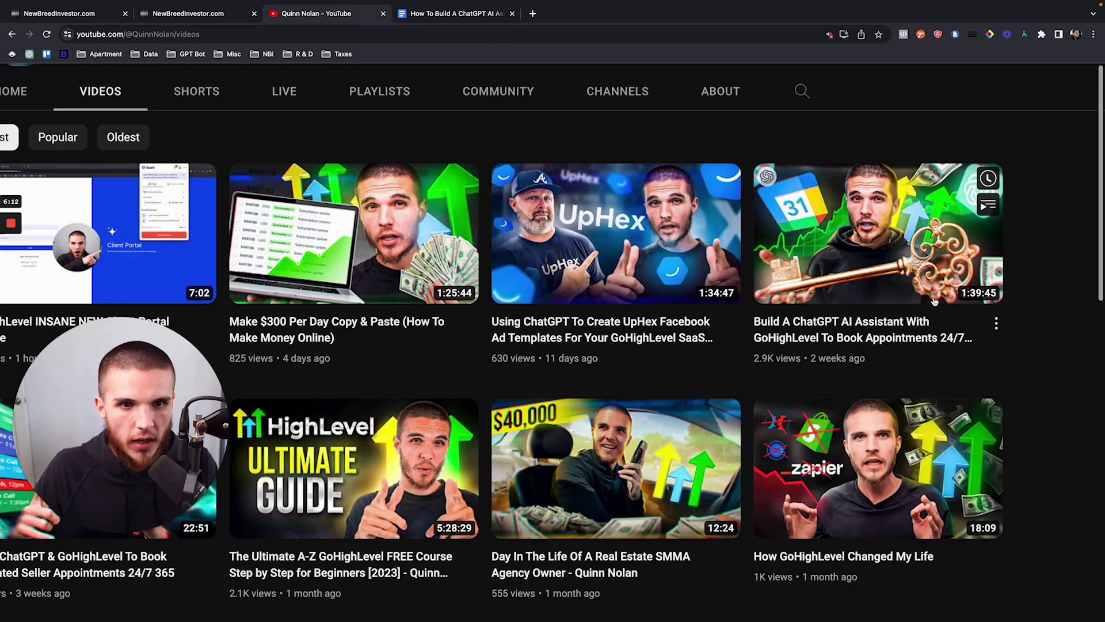
pyautogui.click(105, 17)
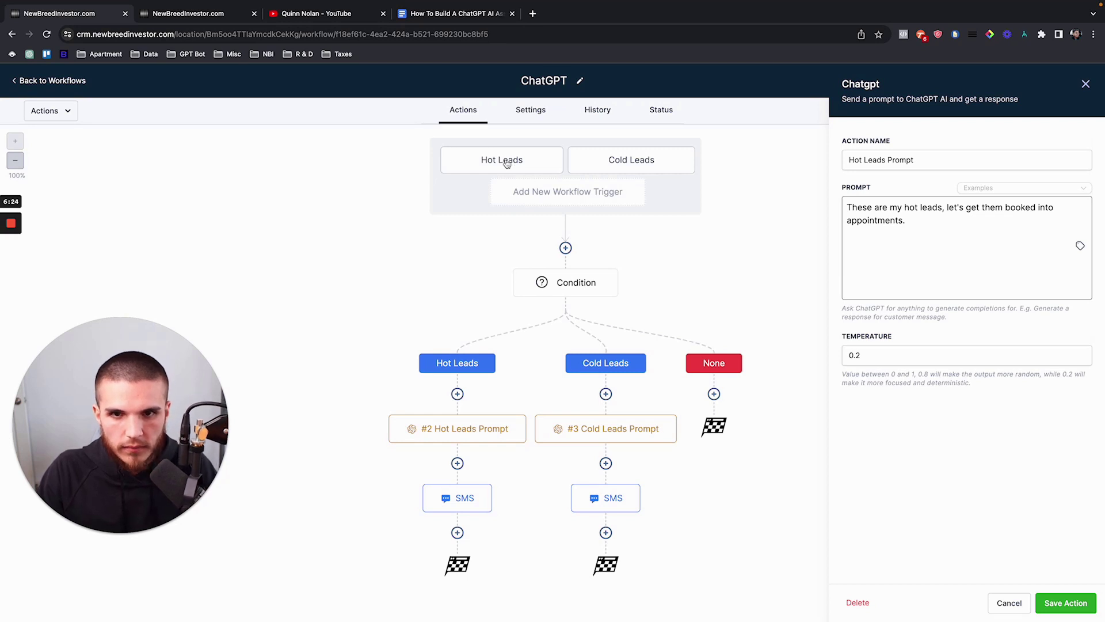
pyautogui.click(66, 81)
pyautogui.click(82, 250)
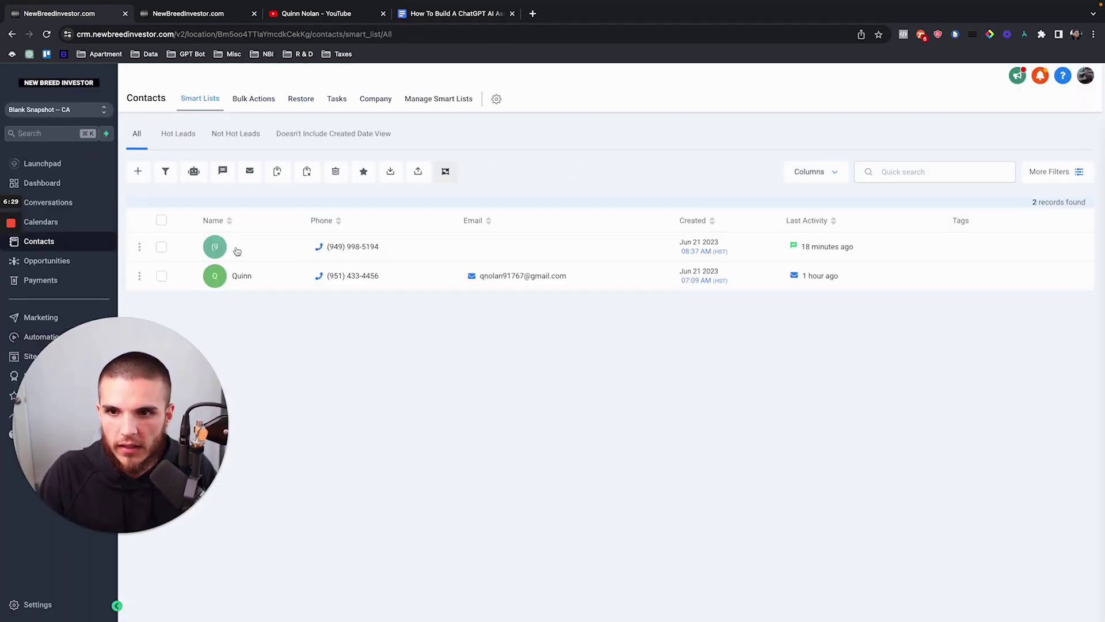
# Step: Tag the first contact 'hot lead' with action description 'hot', then switch to the other account's tab
pyautogui.click(162, 247)
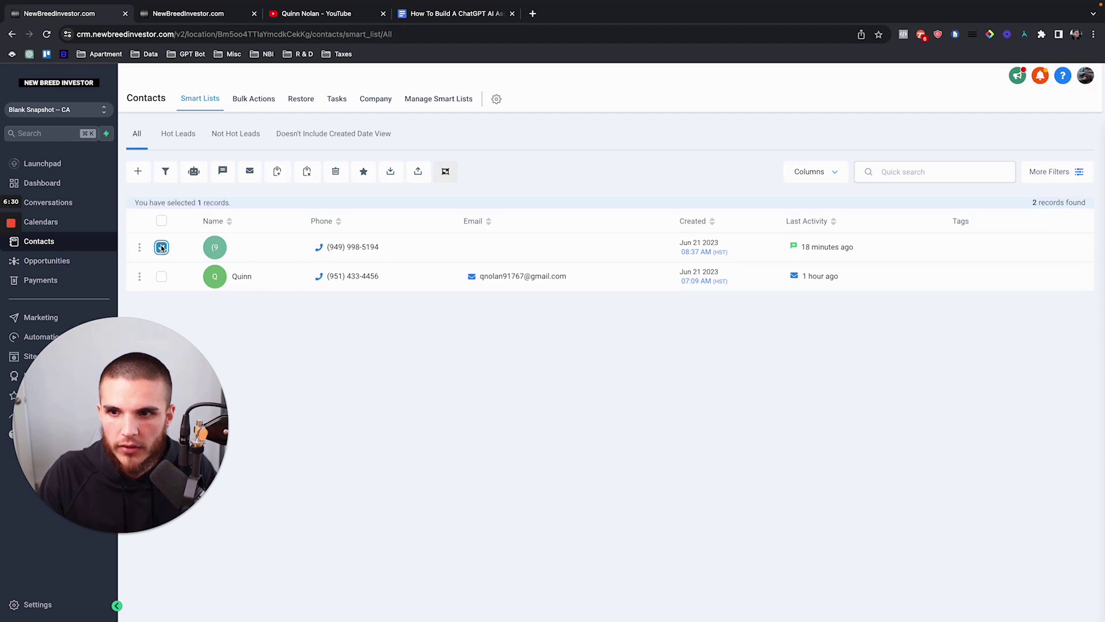
pyautogui.click(277, 171)
pyautogui.click(382, 189)
pyautogui.write('hot')
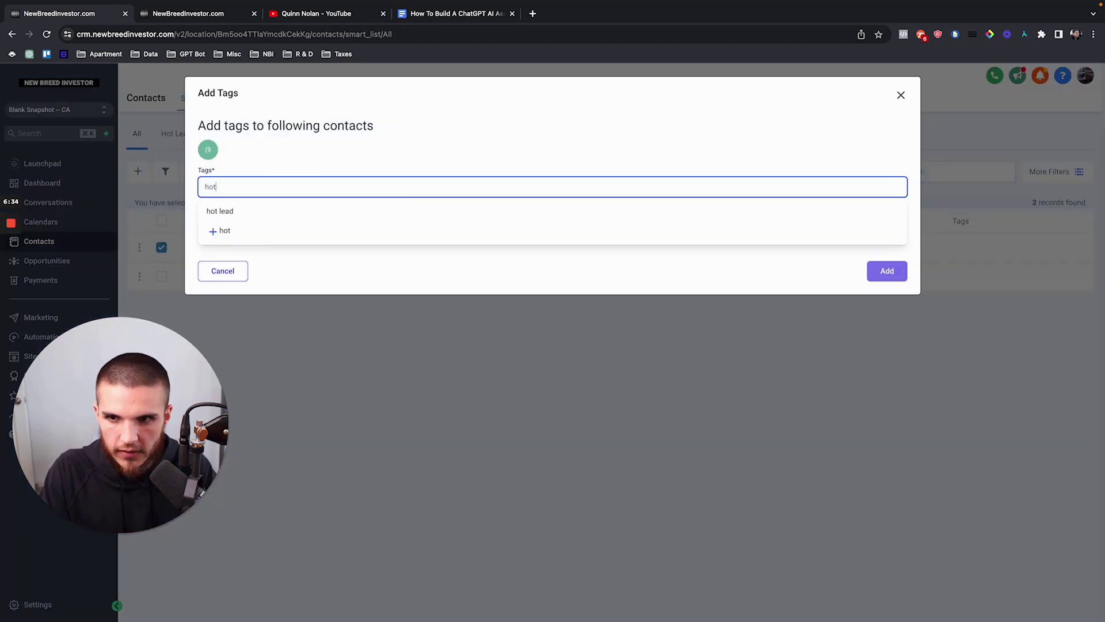
pyautogui.click(324, 210)
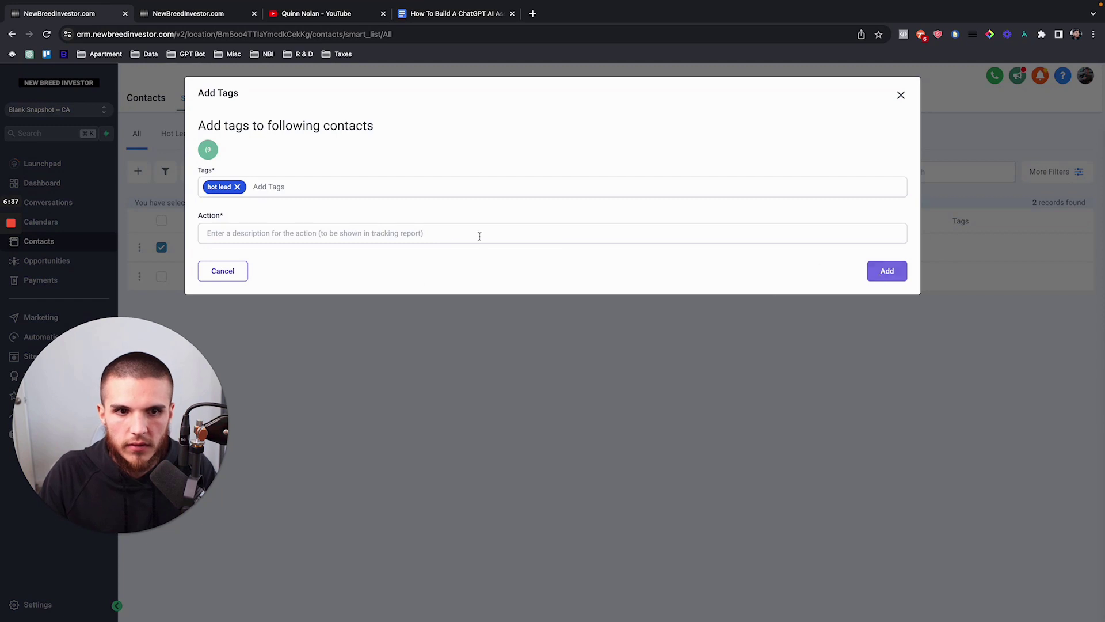
pyautogui.click(343, 239)
pyautogui.write('hot')
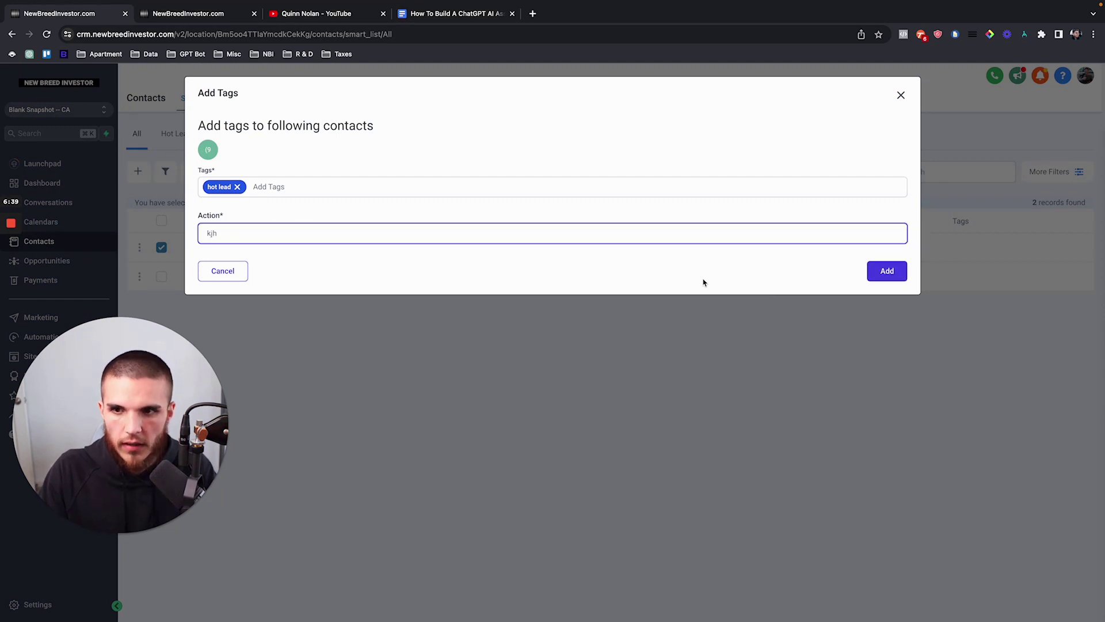
pyautogui.click(887, 271)
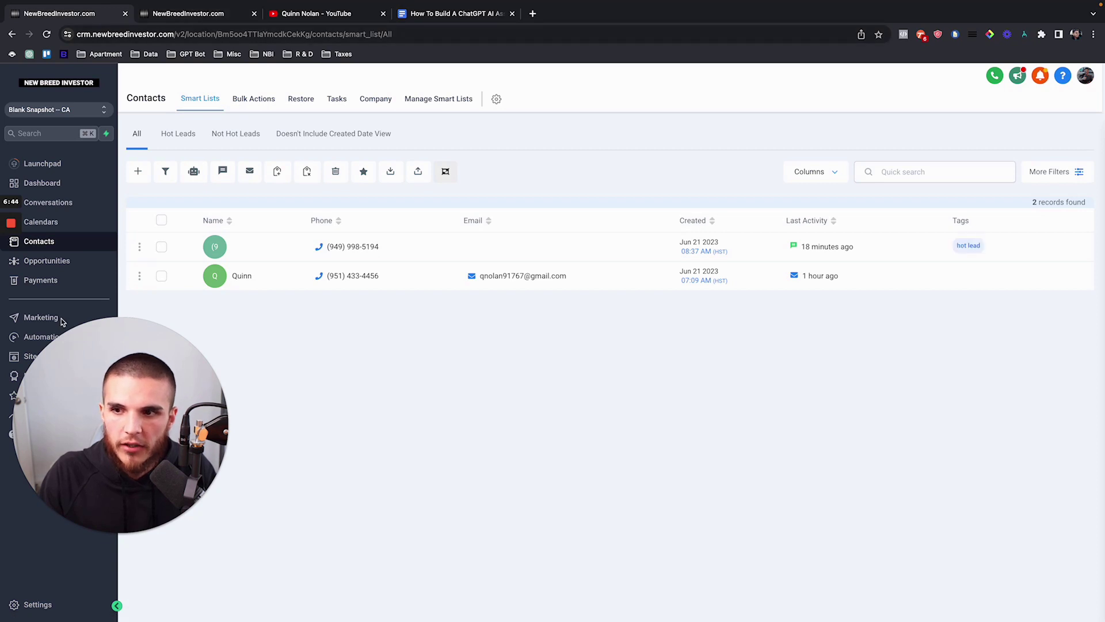
pyautogui.hotkey('ctrl', 'Tab')
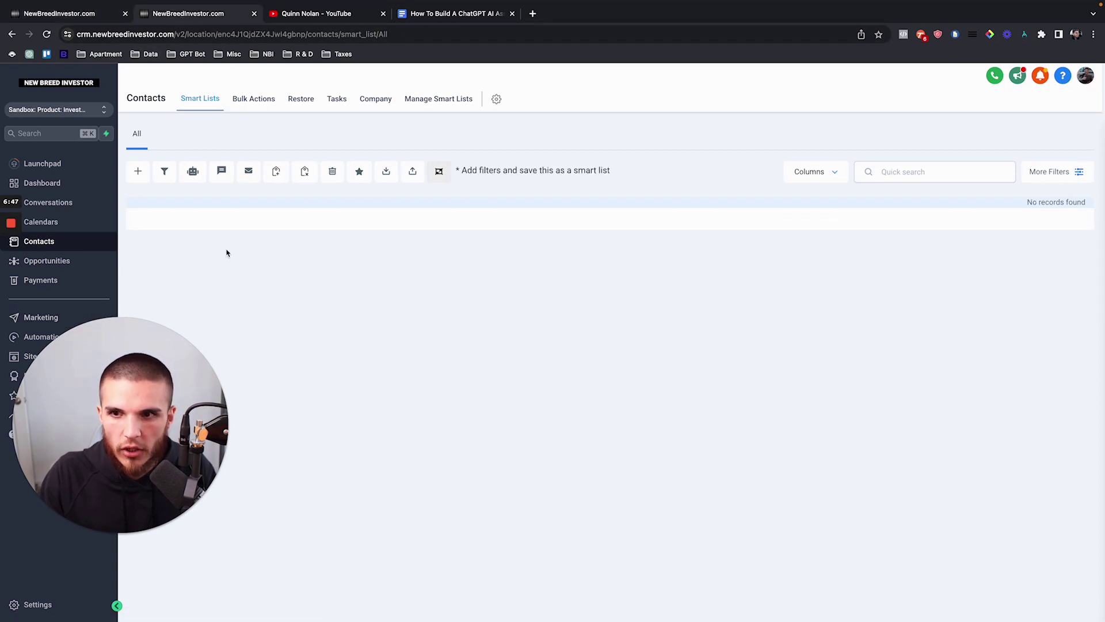
# Step: Rename the test conversation's contact to 'CHATGPT', then switch back to the first tab
pyautogui.moveTo(10, 265)
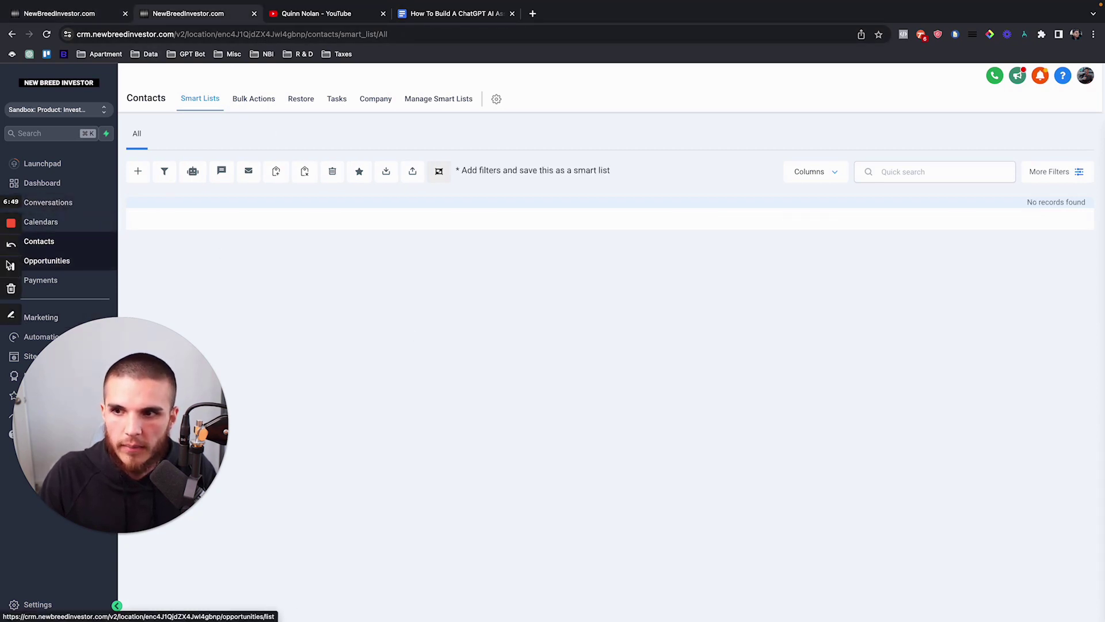
pyautogui.click(47, 202)
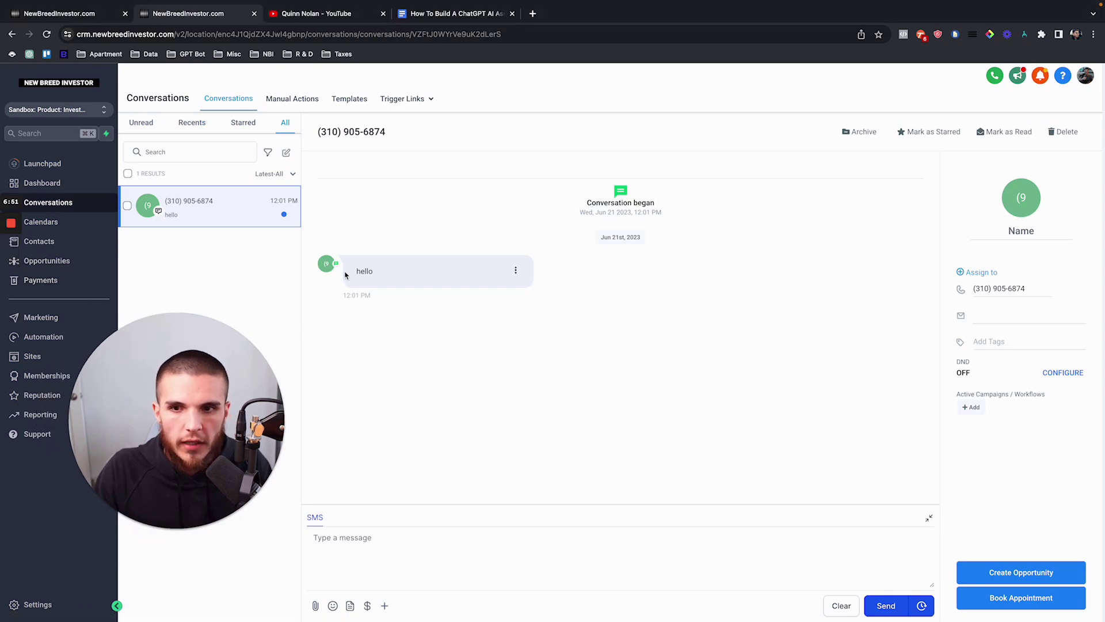
pyautogui.moveTo(349, 270); pyautogui.dragTo(296, 257)
pyautogui.click(378, 312)
pyautogui.moveTo(463, 303); pyautogui.dragTo(339, 262)
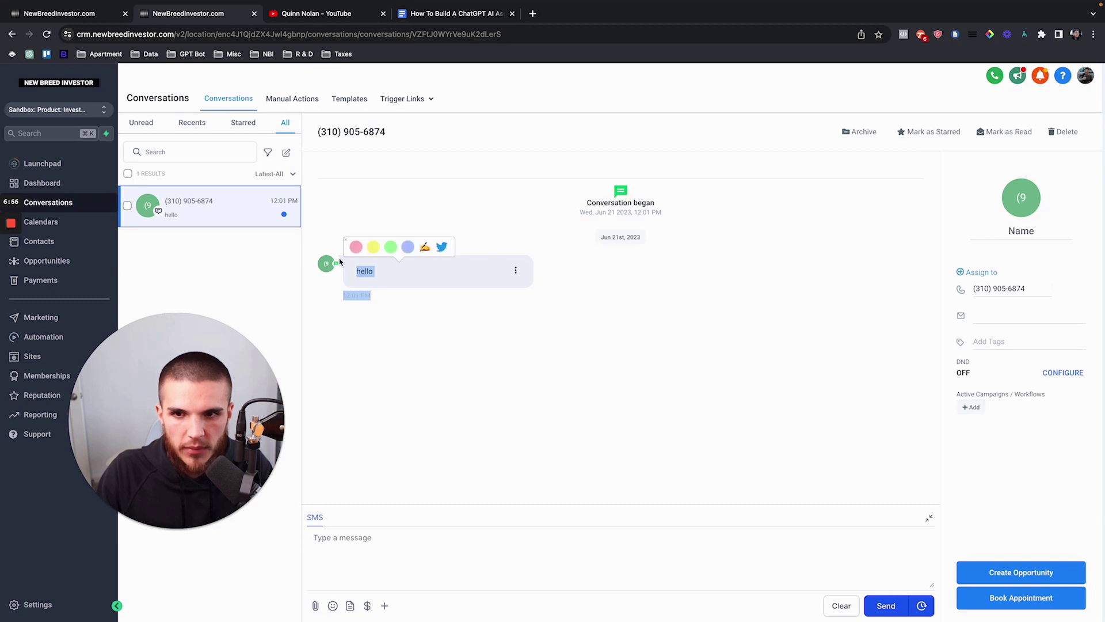
pyautogui.click(1023, 237)
pyautogui.write('CH')
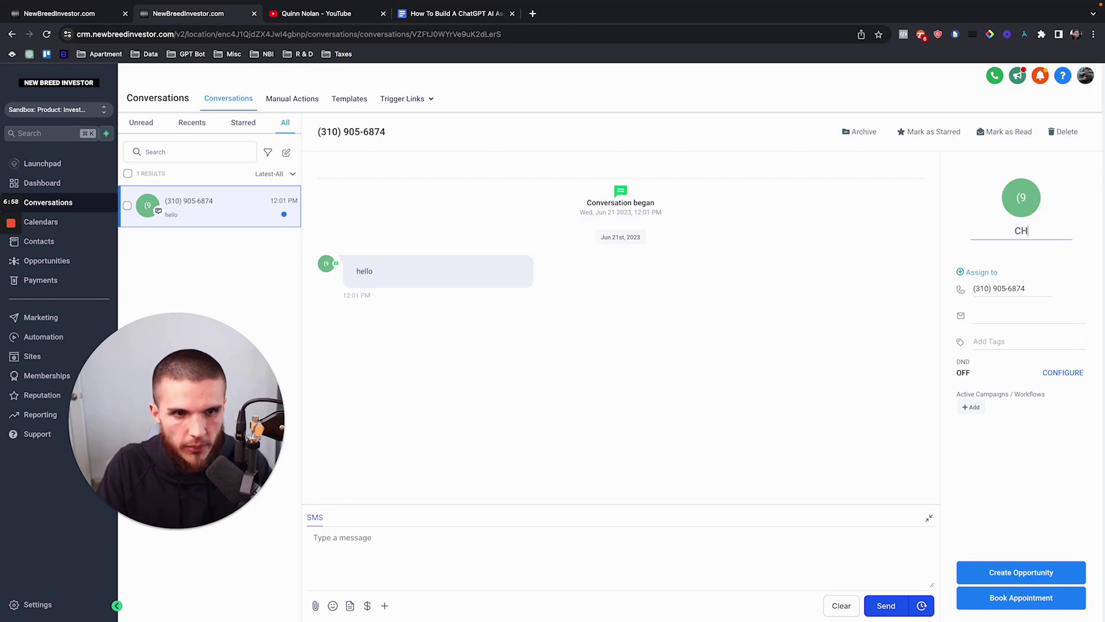
pyautogui.write('ATGPT')
pyautogui.press('Return')
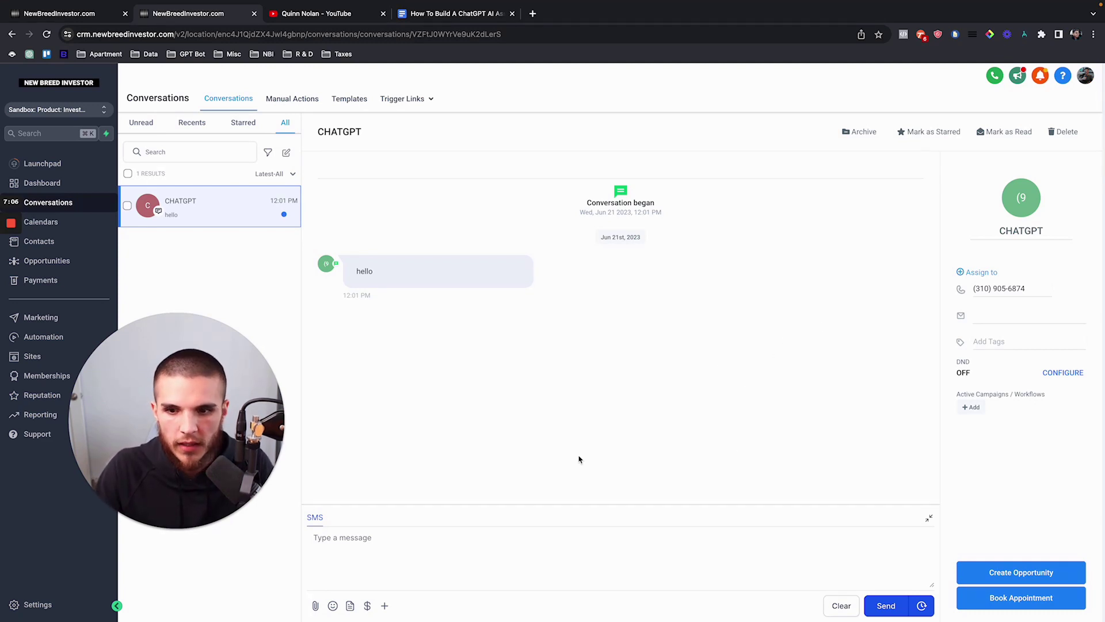
pyautogui.click(73, 17)
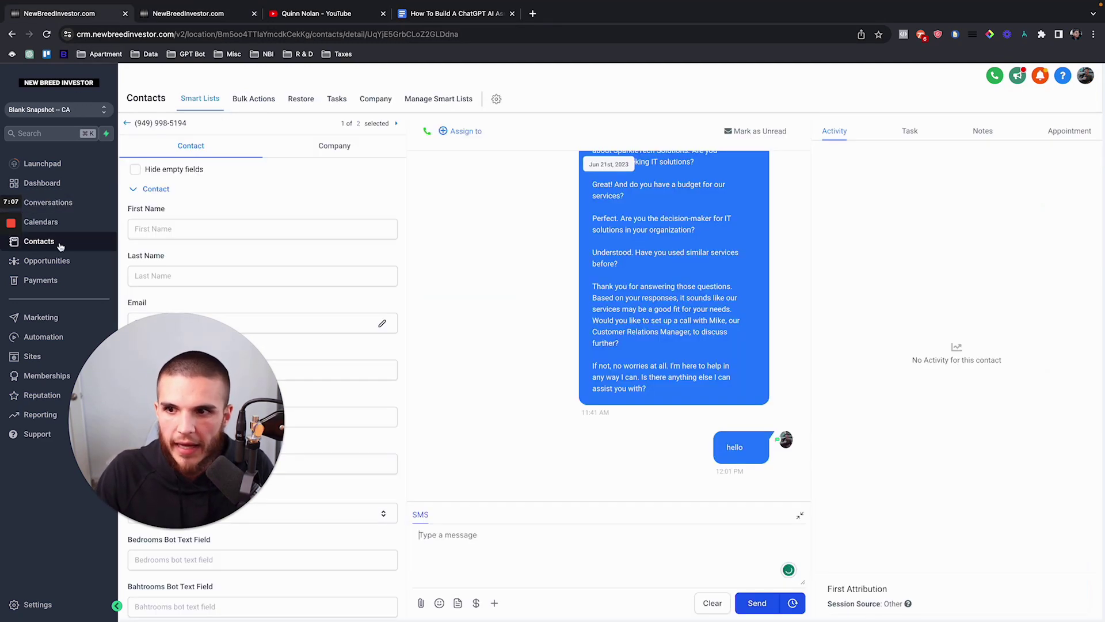
# Step: Review the ChatGPT workflow's settings, then return to the CHATGPT conversation
pyautogui.click(43, 337)
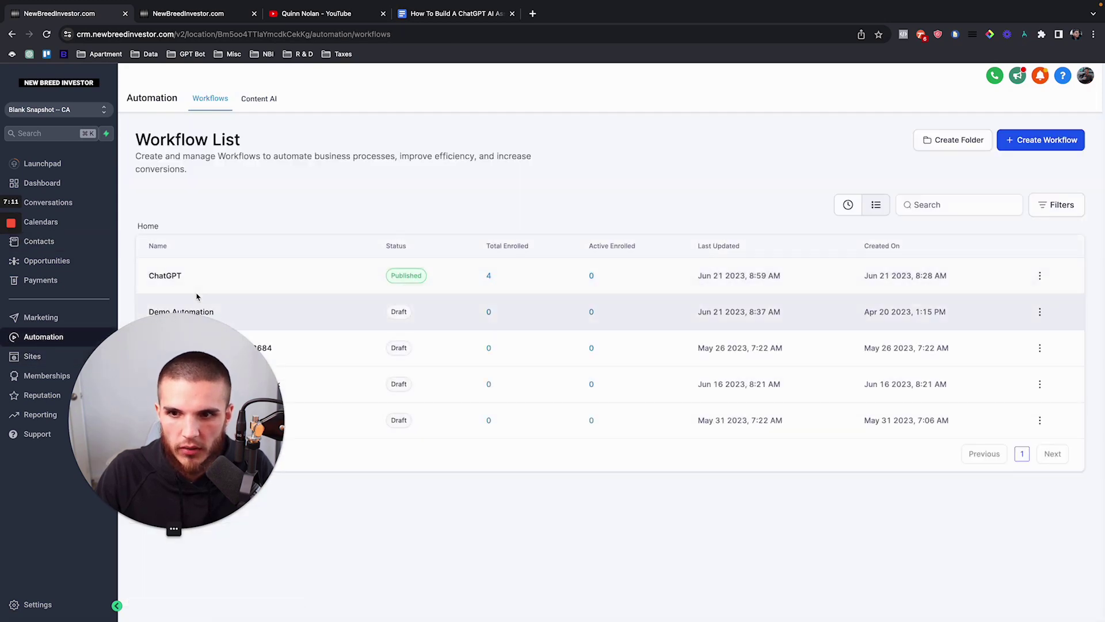
pyautogui.click(166, 276)
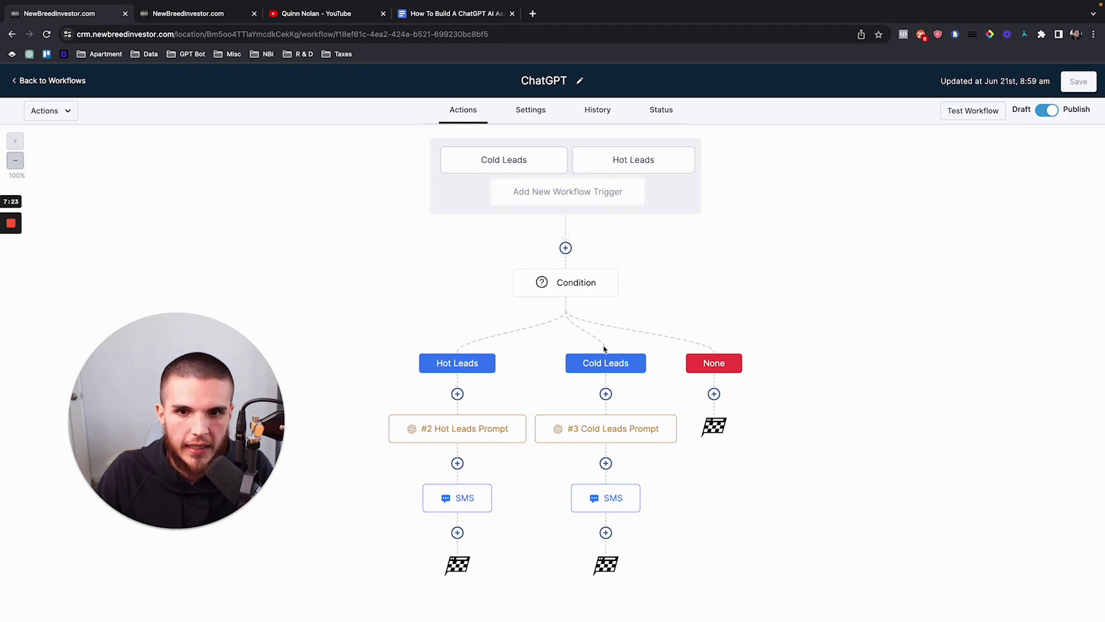
pyautogui.click(519, 116)
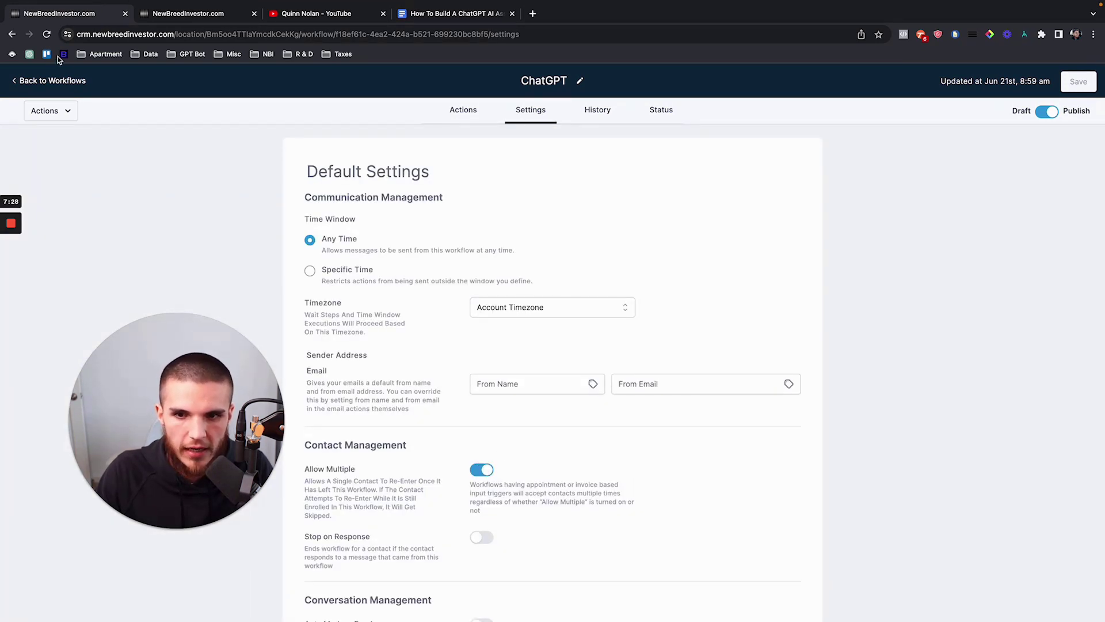
pyautogui.click(50, 80)
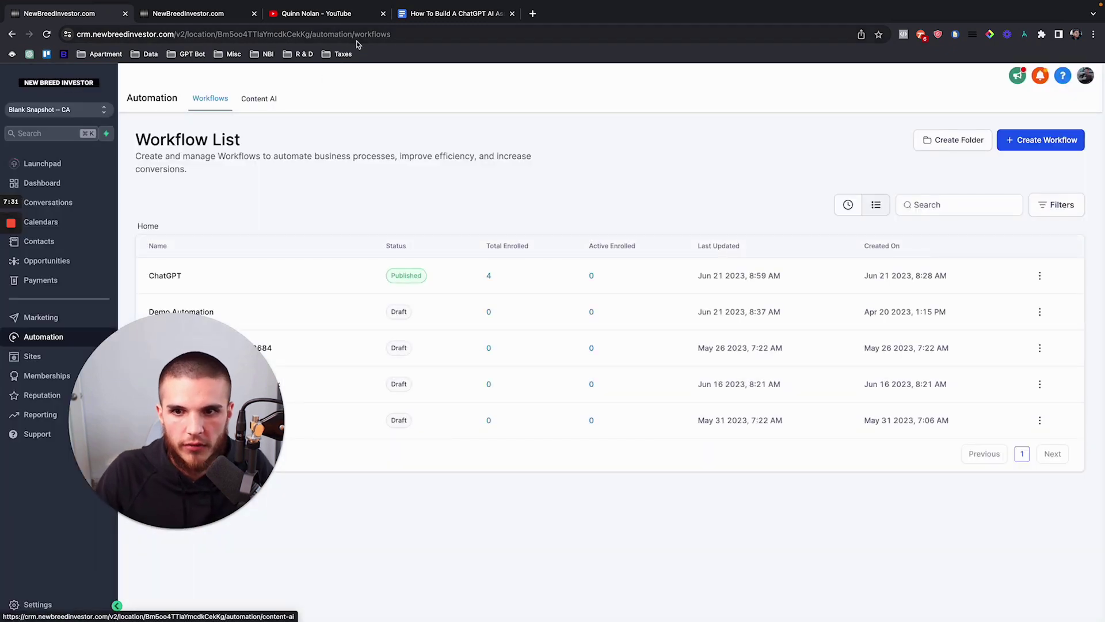
pyautogui.click(187, 13)
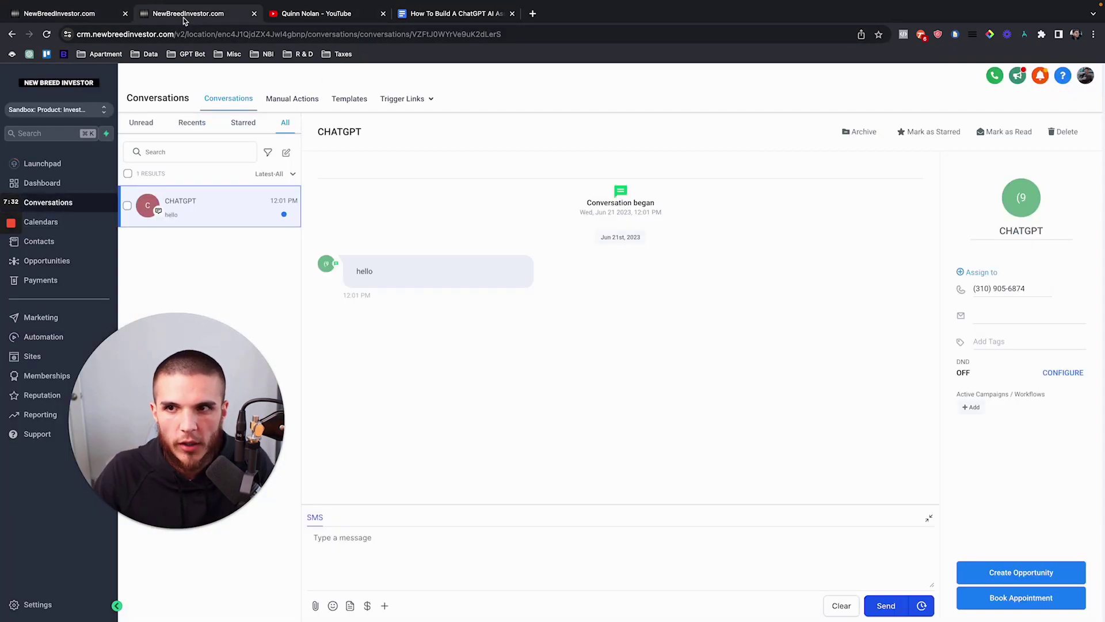
# Step: Send the SMS 'Hey what's up' in the CHATGPT conversation
pyautogui.click(338, 553)
pyautogui.write('Hello')
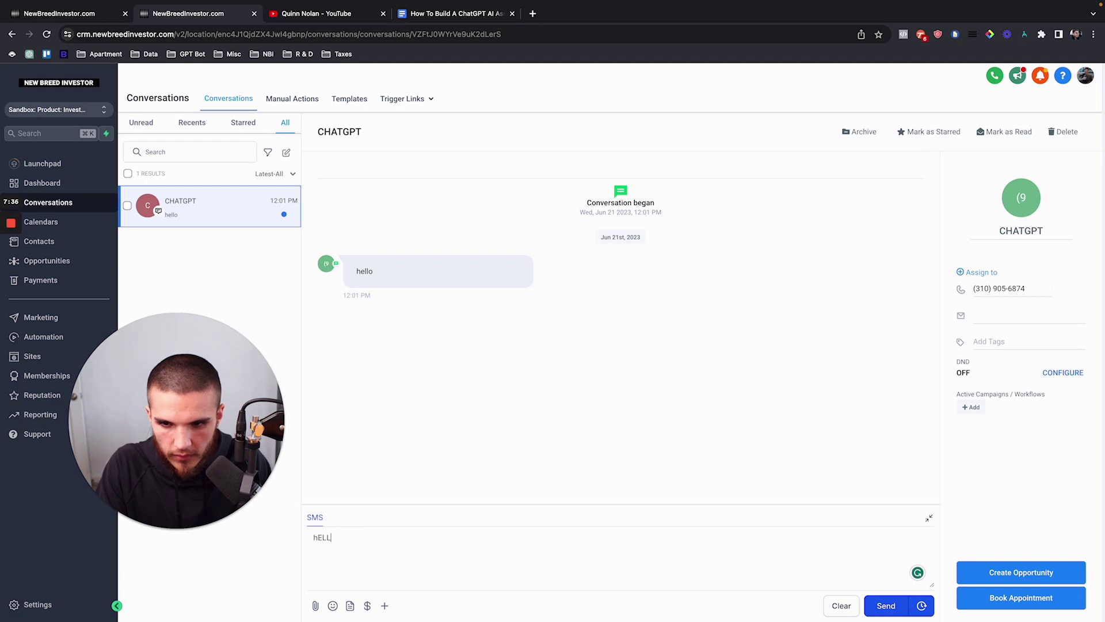
pyautogui.press('BackSpace')
pyautogui.press('BackSpace')
pyautogui.press('BackSpace')
pyautogui.press('BackSpace')
pyautogui.write("ey what's up")
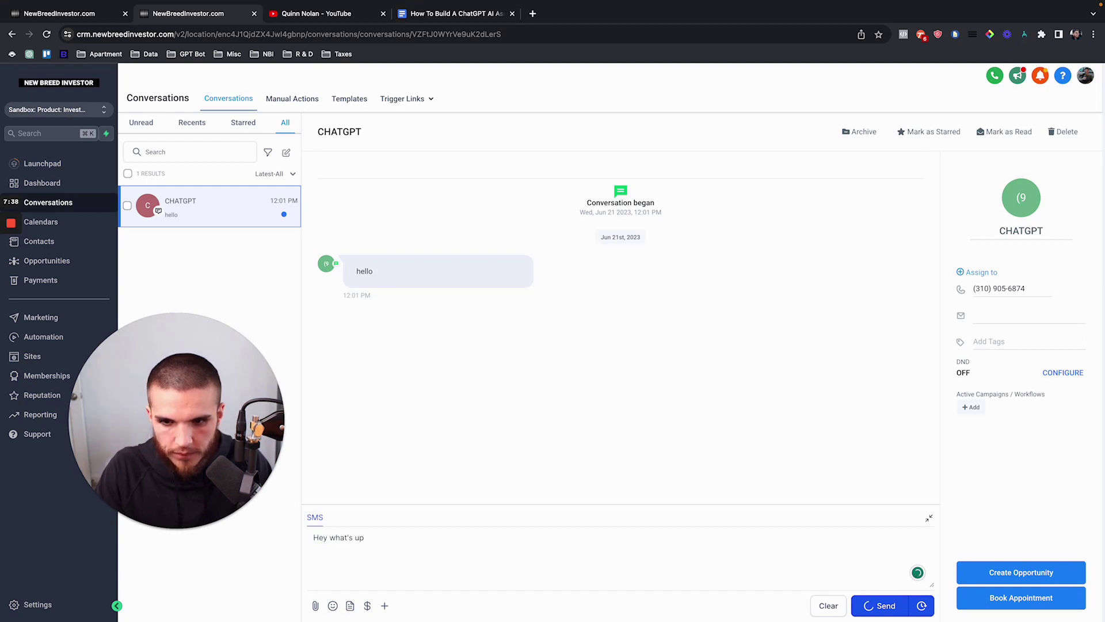
pyautogui.click(872, 606)
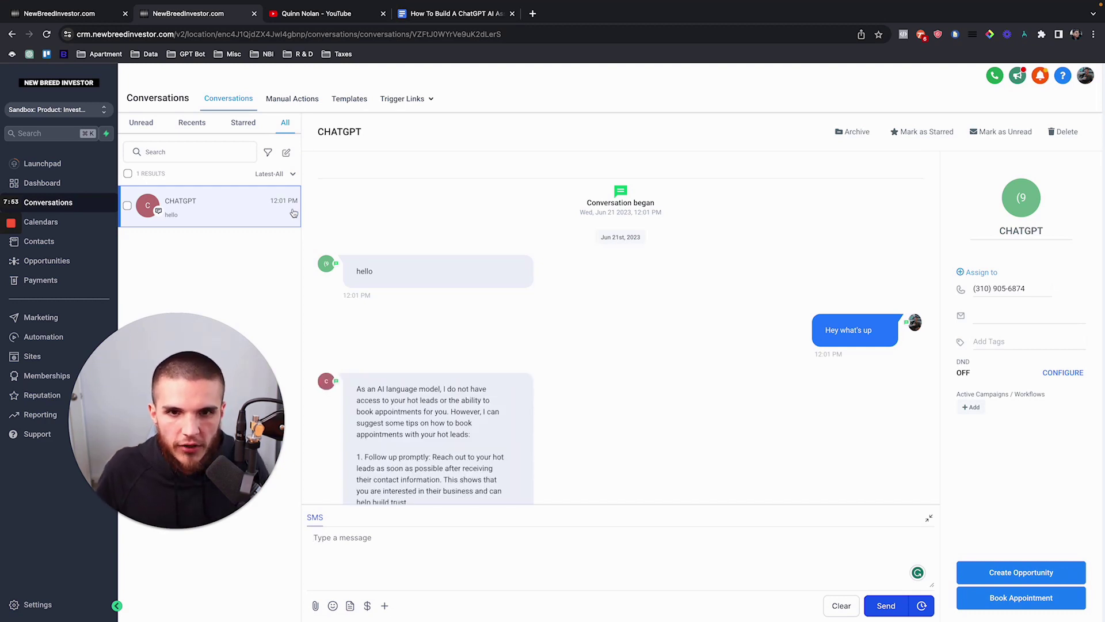
# Step: Read through the AI reply with tips for booking hot leads
pyautogui.scroll(-6, 366, 196)
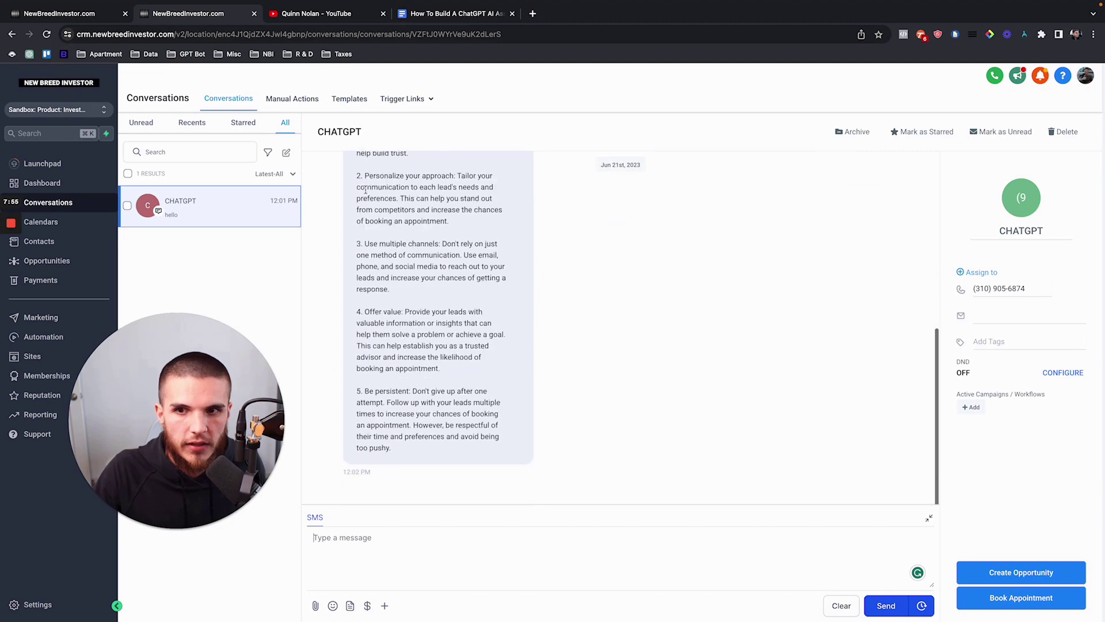
pyautogui.scroll(4, 366, 196)
pyautogui.tripleClick(493, 451)
pyautogui.click(548, 405)
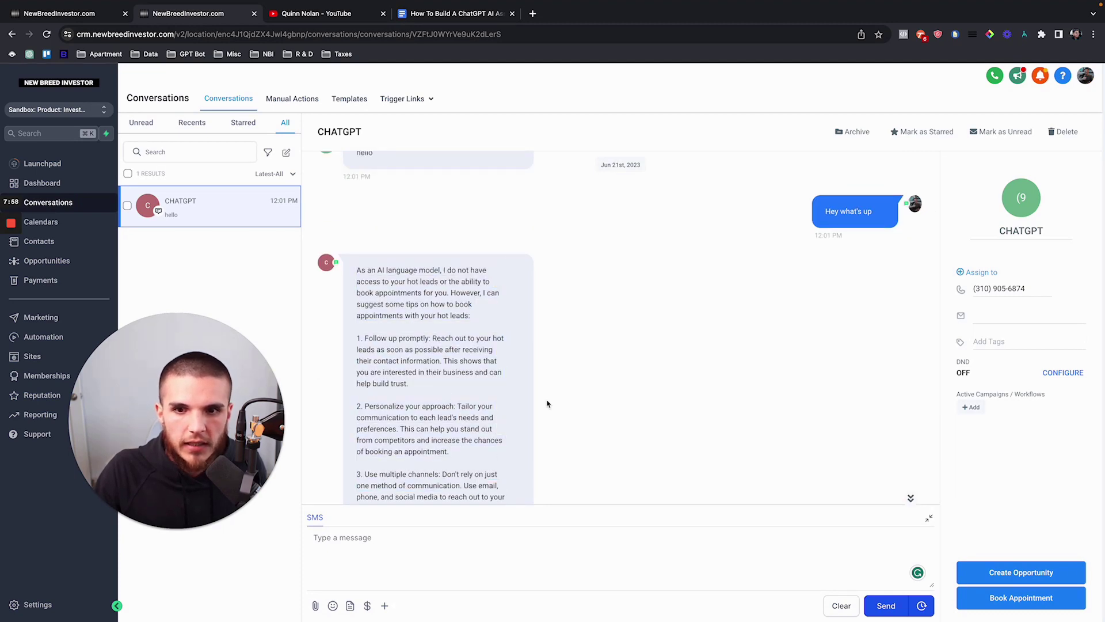
pyautogui.scroll(-3, 547, 404)
pyautogui.scroll(-3, 547, 404)
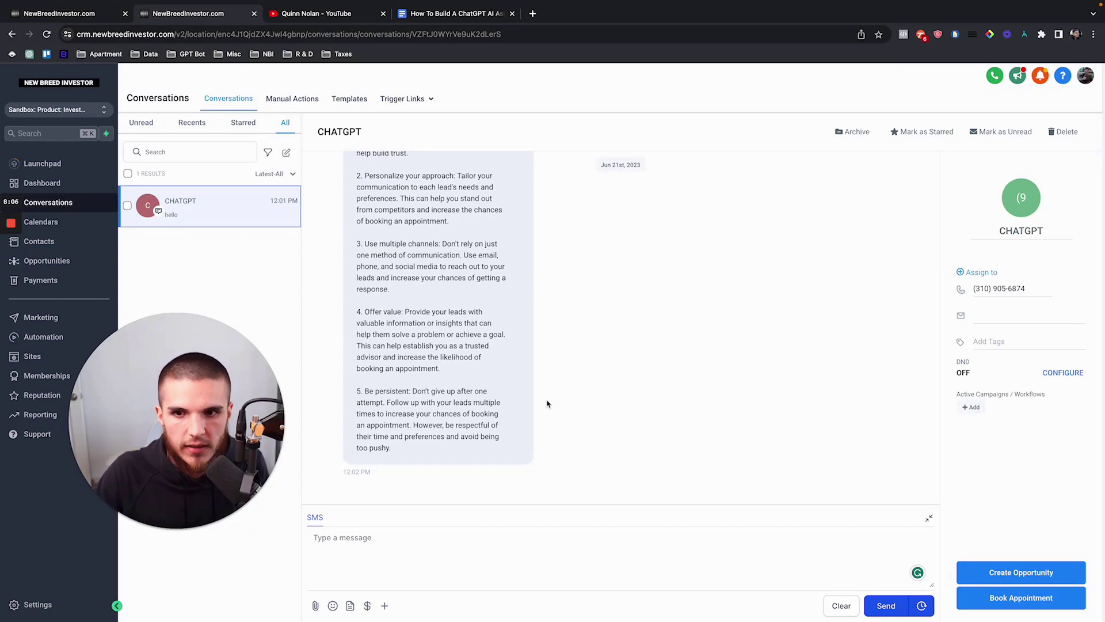
pyautogui.scroll(4, 547, 404)
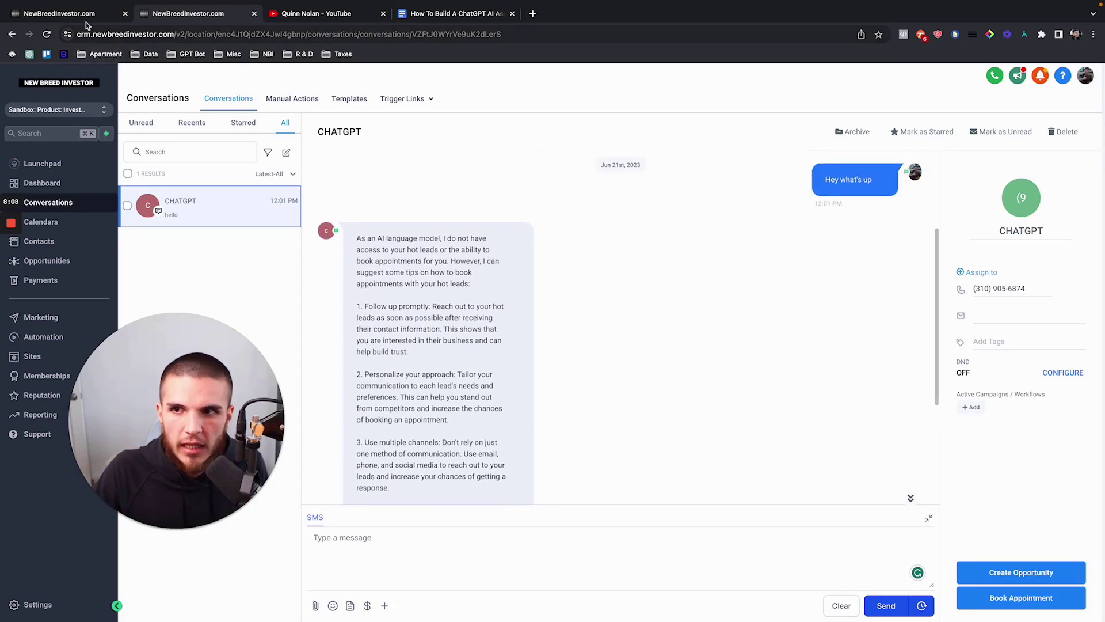
# Step: Recheck the workflow list and the AI reply, then move to the YouTube tab
pyautogui.click(86, 23)
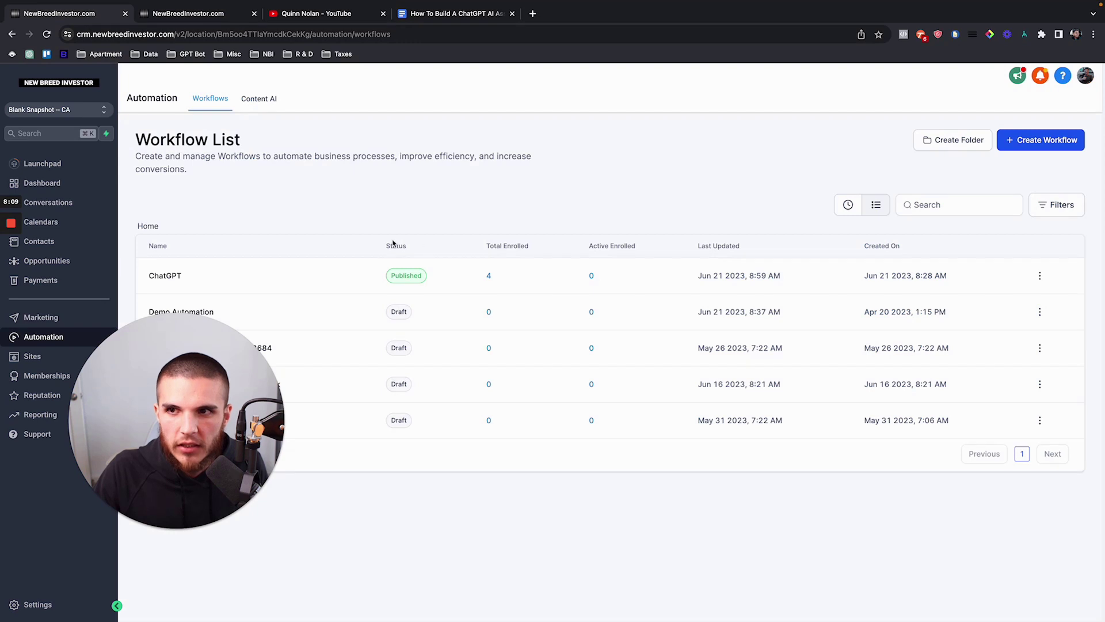
pyautogui.click(195, 13)
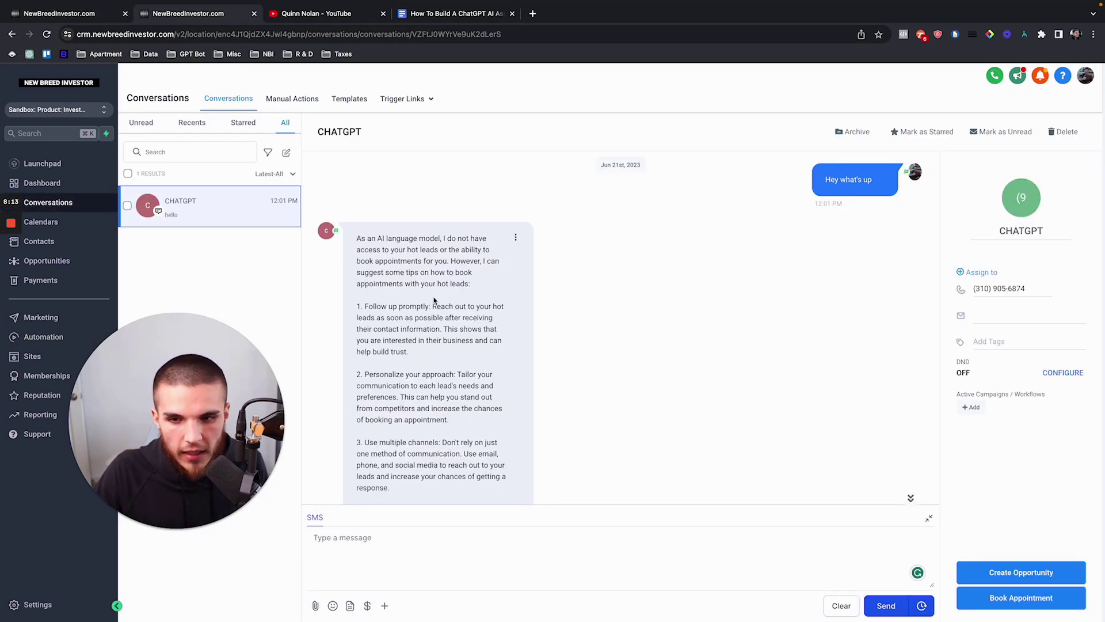
pyautogui.scroll(-4, 434, 300)
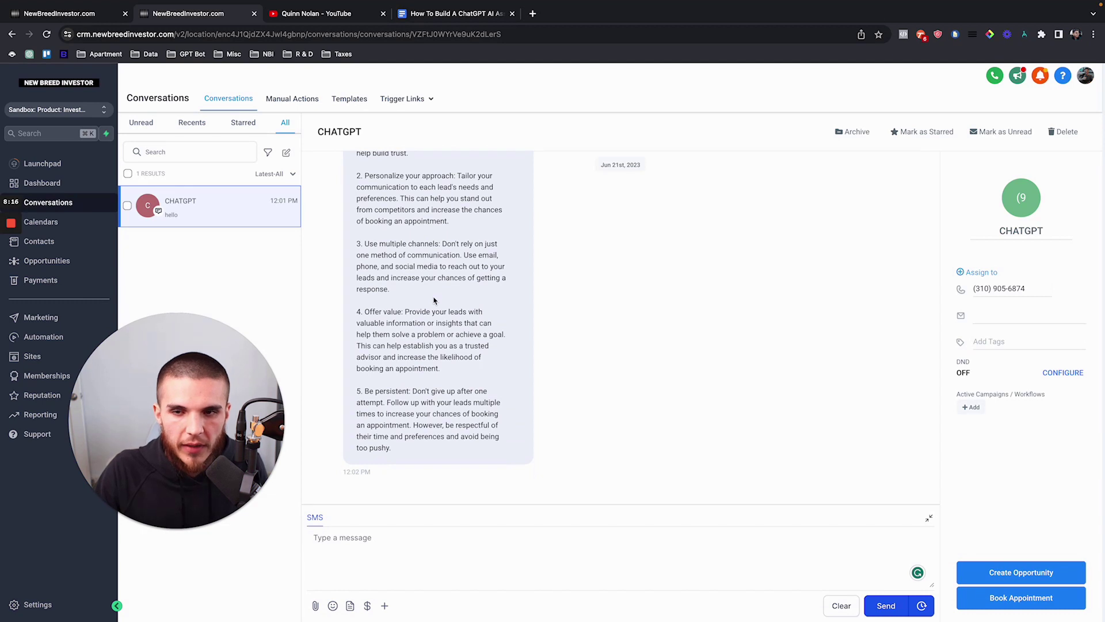
pyautogui.scroll(4, 434, 300)
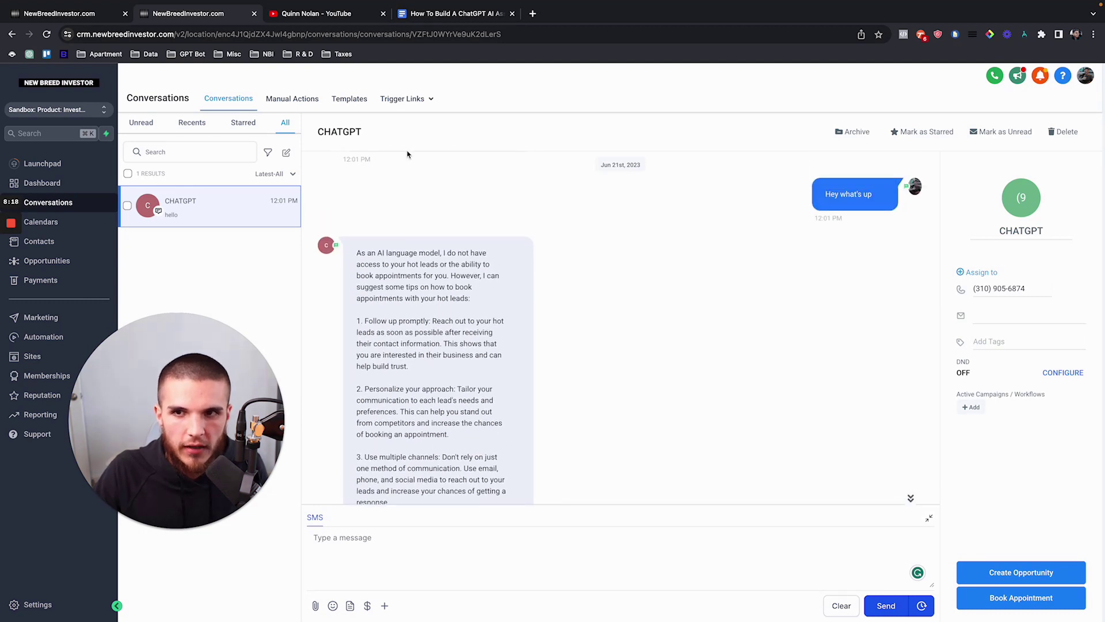
pyautogui.moveTo(357, 254); pyautogui.dragTo(459, 390)
pyautogui.scroll(-4, 459, 389)
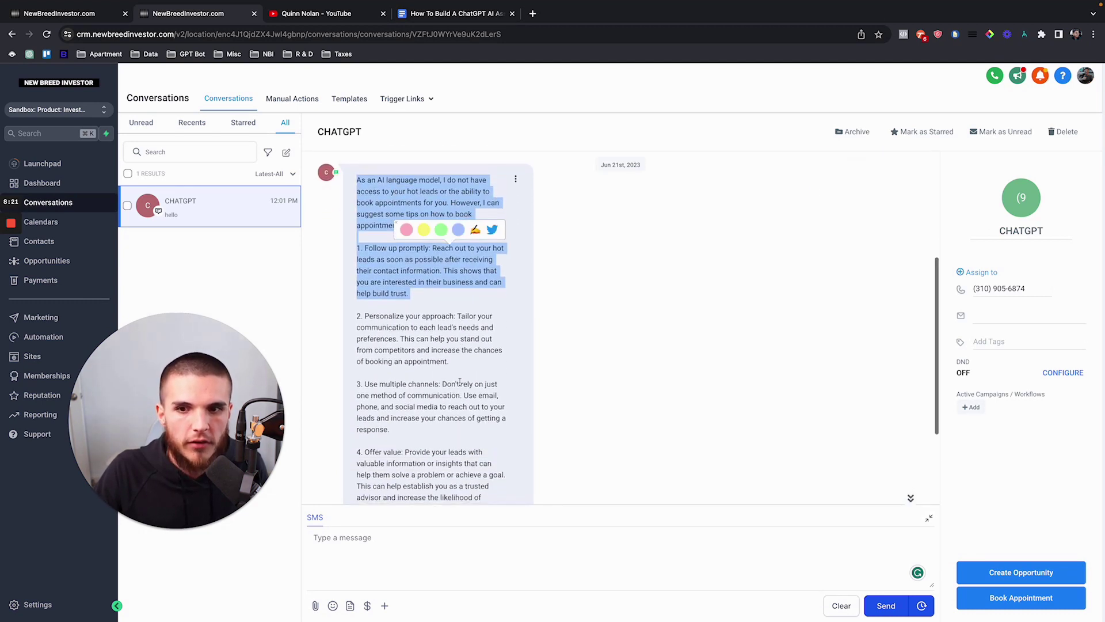
pyautogui.click(339, 13)
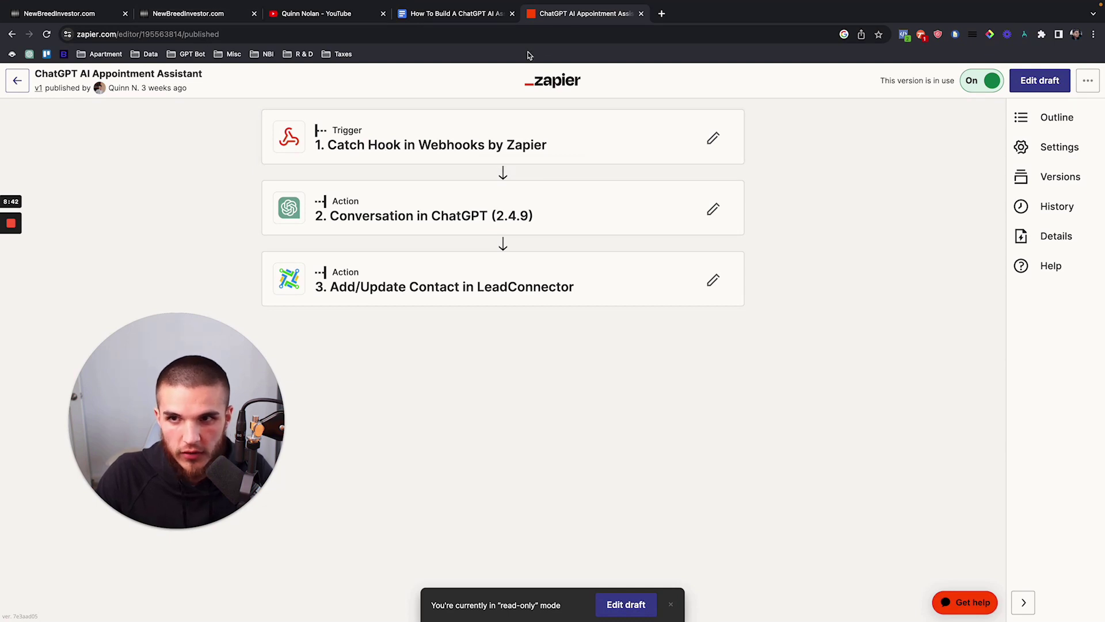
# Step: Expand the zap's Conversation in ChatGPT step and begin editing it
pyautogui.click(521, 216)
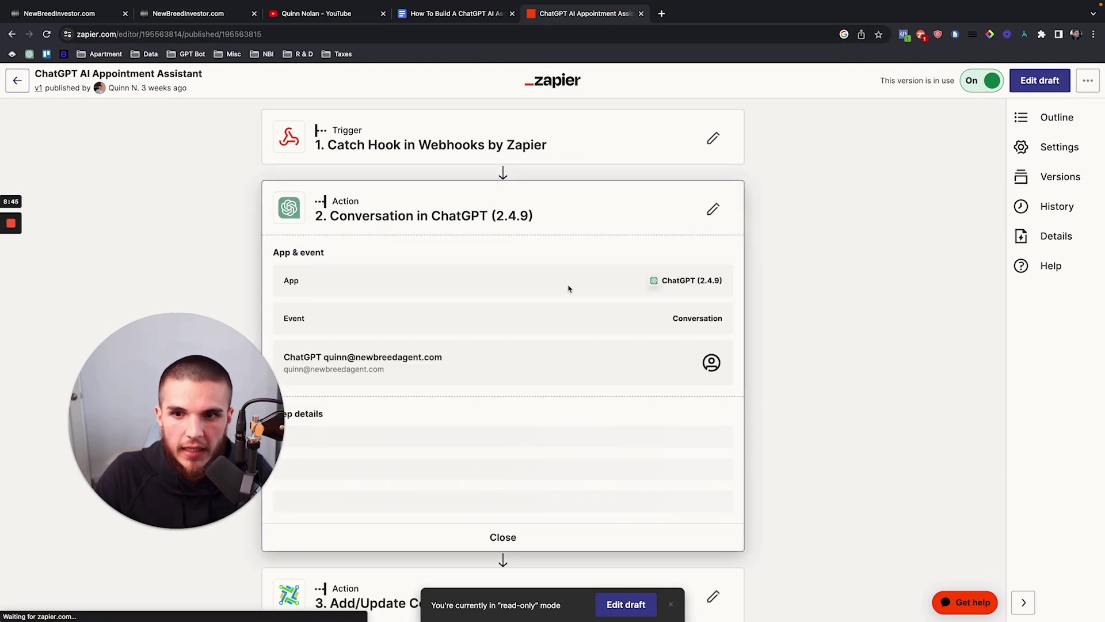
pyautogui.click(713, 209)
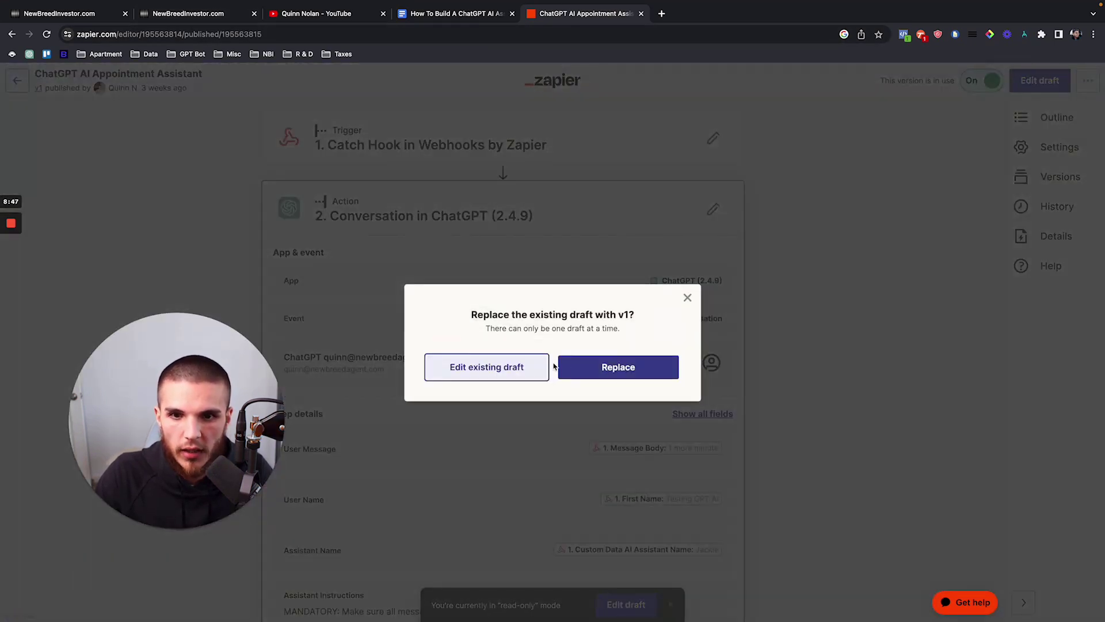
# Step: Keep the existing draft and switch step 2 to OpenAI (GPT-3, DALL·E, Whisper) with Send Prompt
pyautogui.click(513, 369)
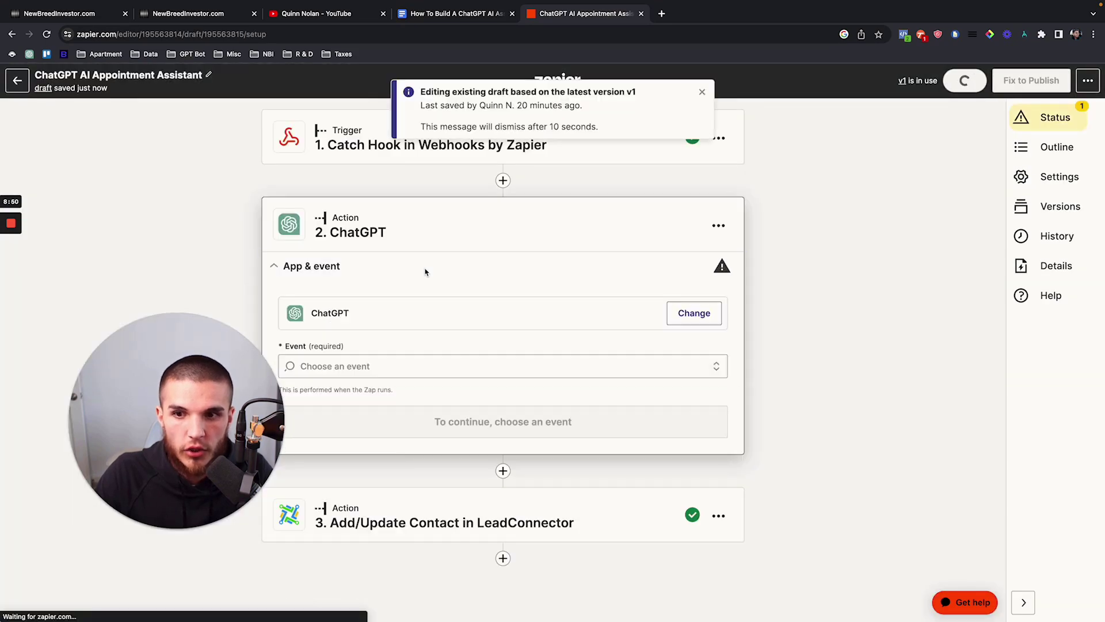
pyautogui.click(694, 312)
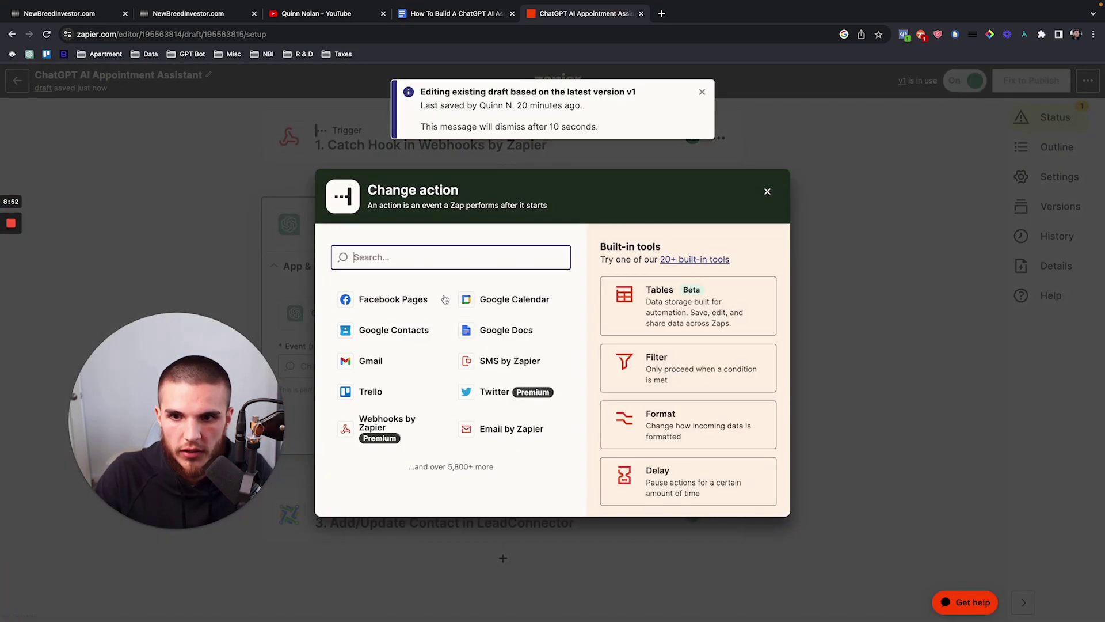
pyautogui.write('open')
pyautogui.click(453, 299)
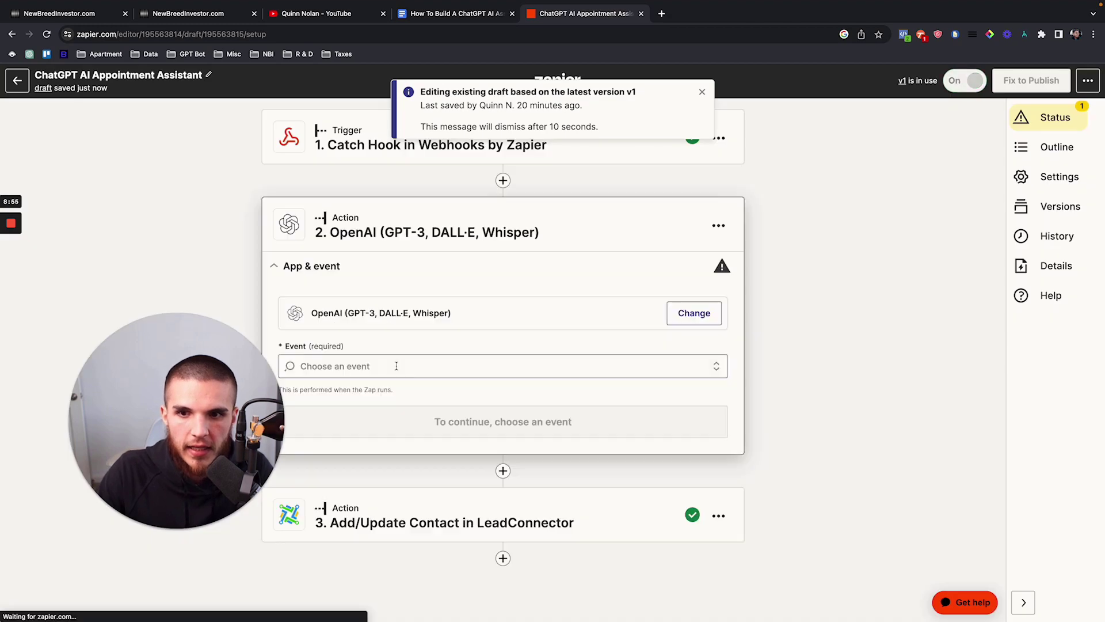
pyautogui.click(392, 366)
pyautogui.scroll(-5, 383, 461)
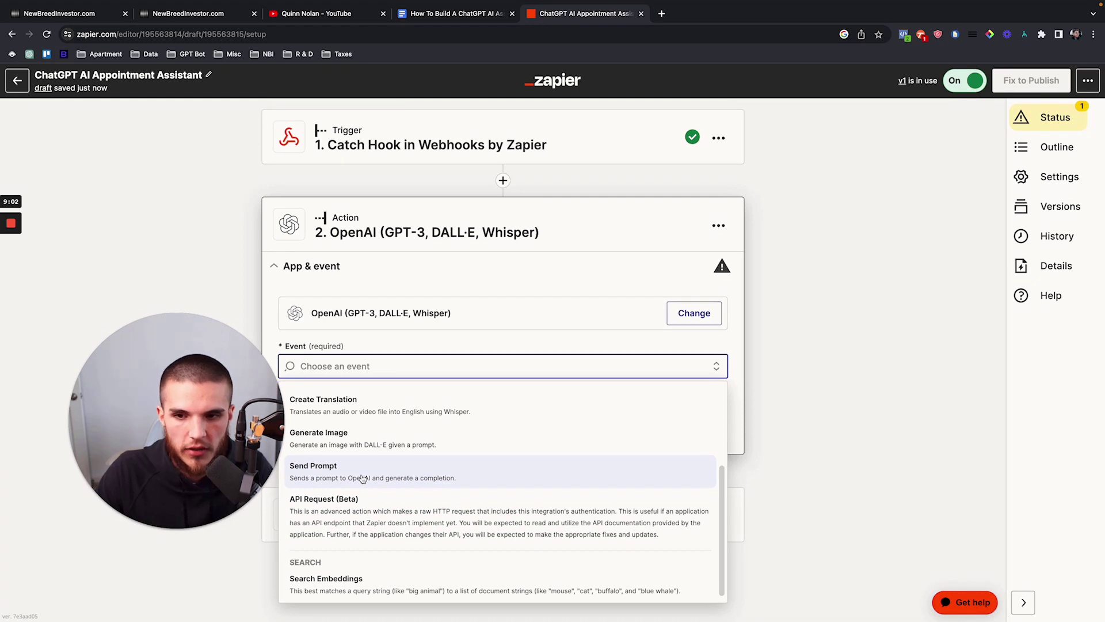
pyautogui.click(411, 479)
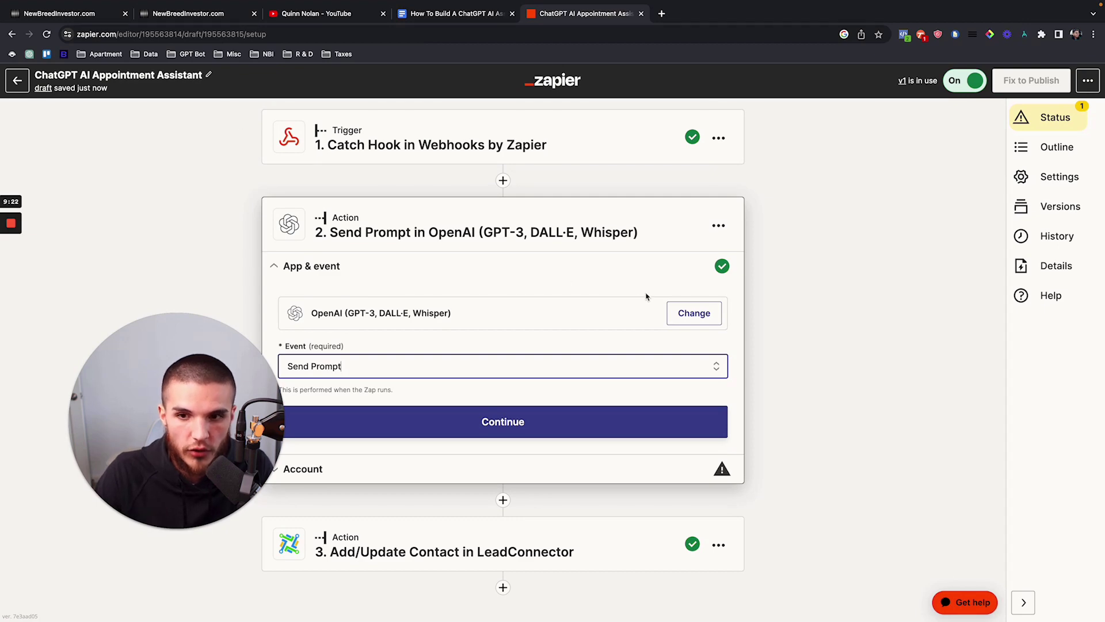
# Step: Change step 2 back to the ChatGPT app with the Conversation event
pyautogui.click(687, 318)
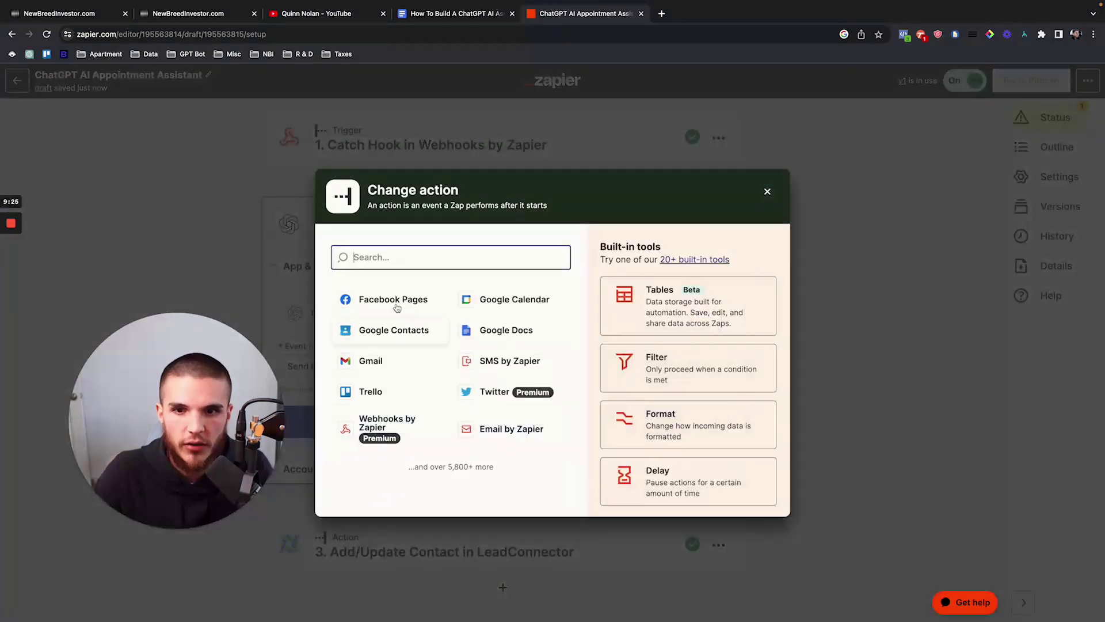
pyautogui.write('conver')
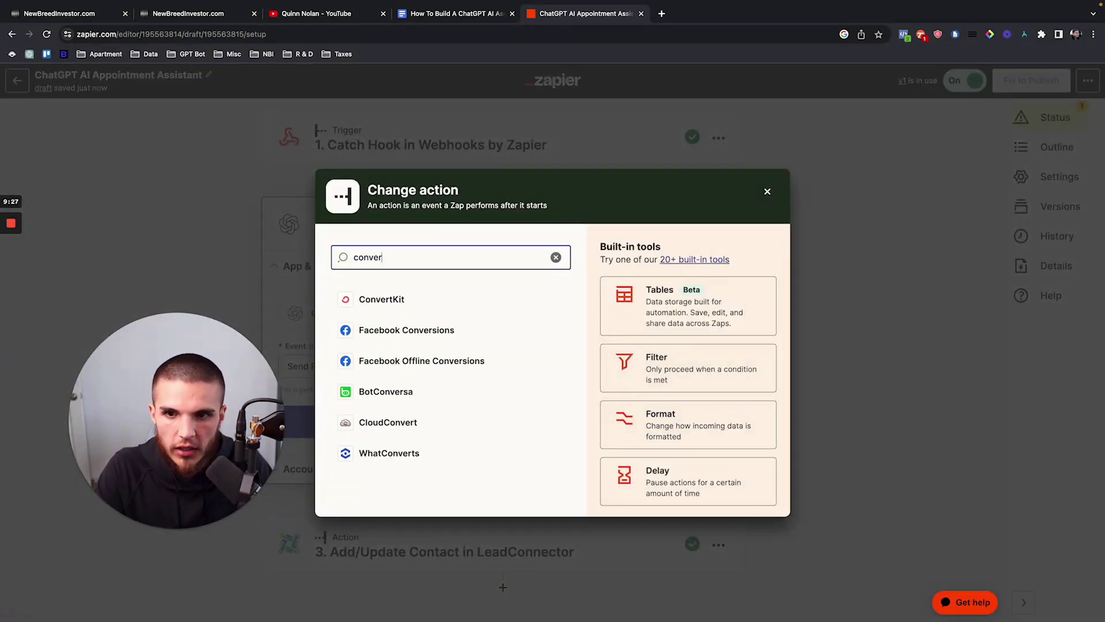
pyautogui.hotkey('ctrl', 'a')
pyautogui.write('gpt')
pyautogui.click(410, 330)
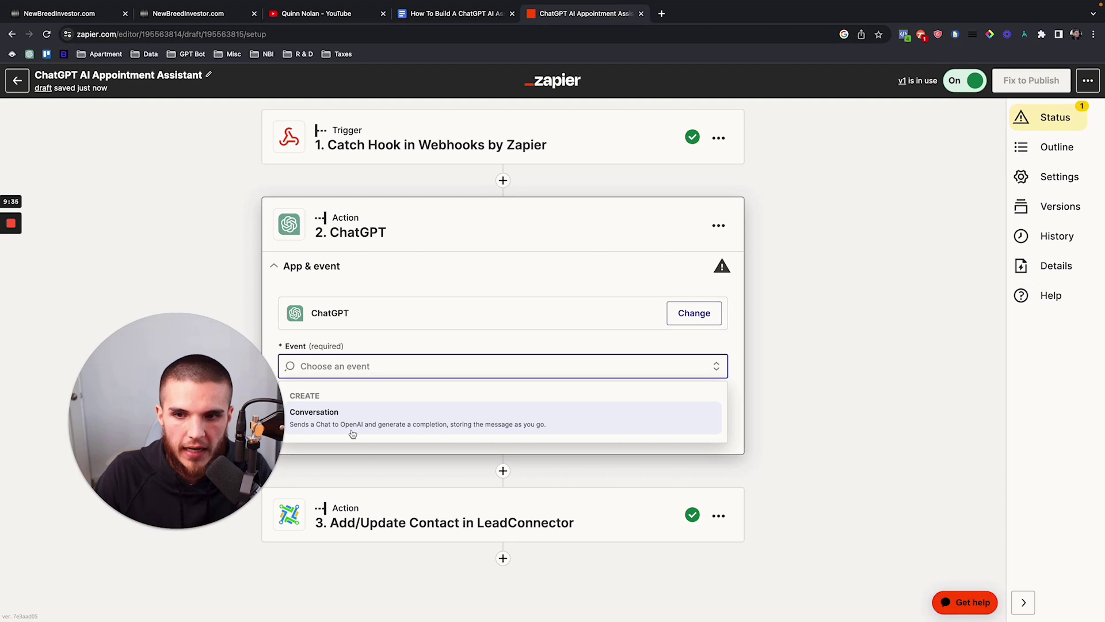
pyautogui.click(498, 432)
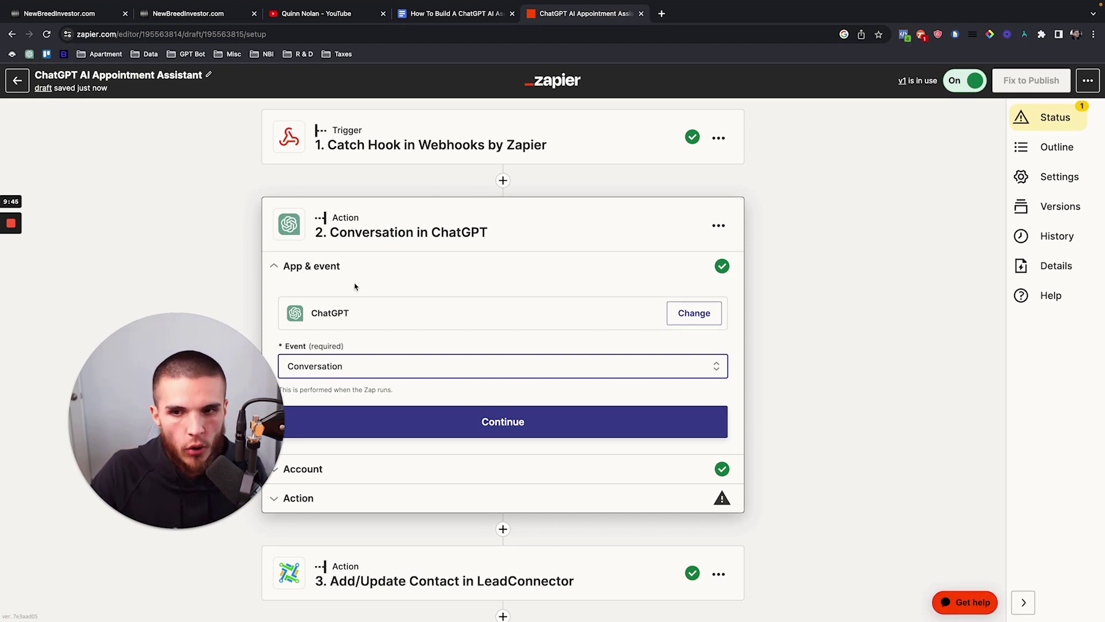
pyautogui.click(351, 366)
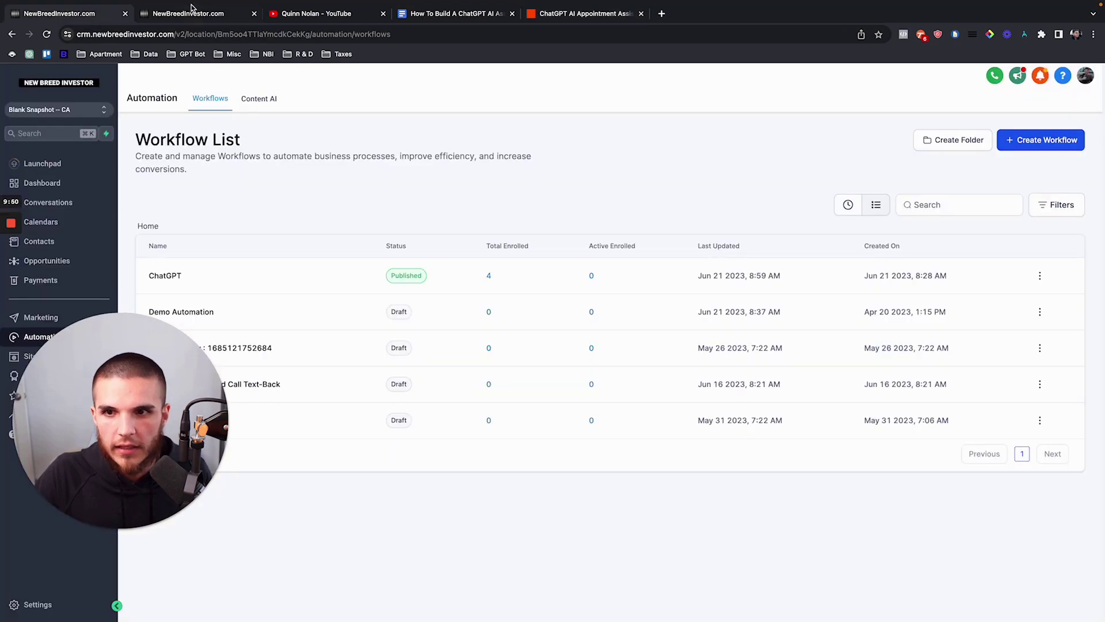
# Step: Open the ChatGPT workflow in GoHighLevel and inspect the Hot Leads Prompt action
pyautogui.click(192, 13)
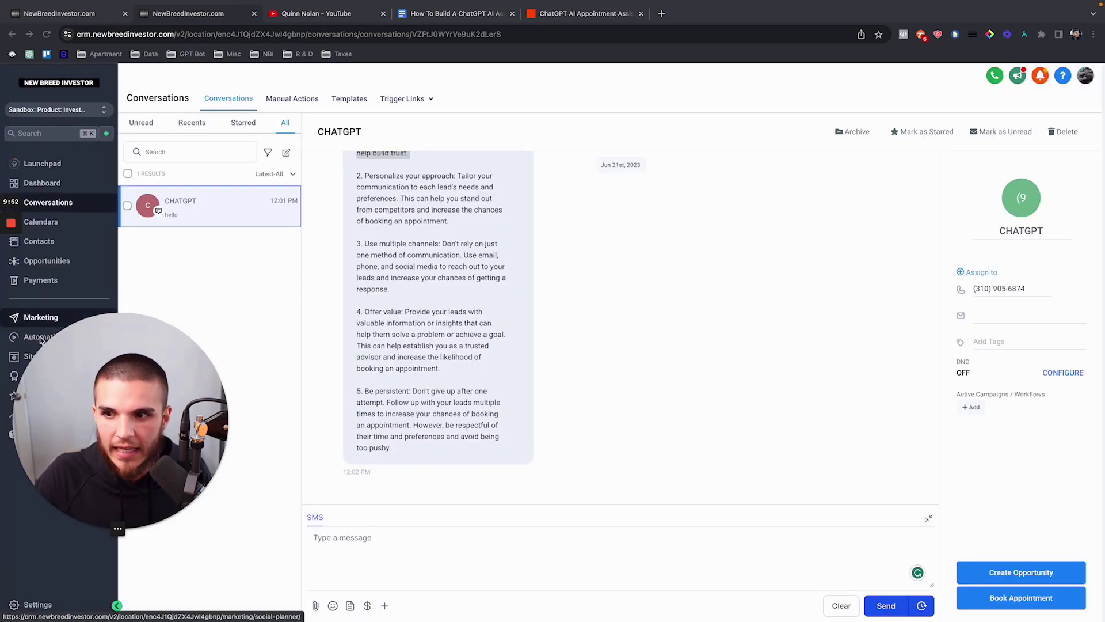
pyautogui.click(90, 19)
pyautogui.click(171, 276)
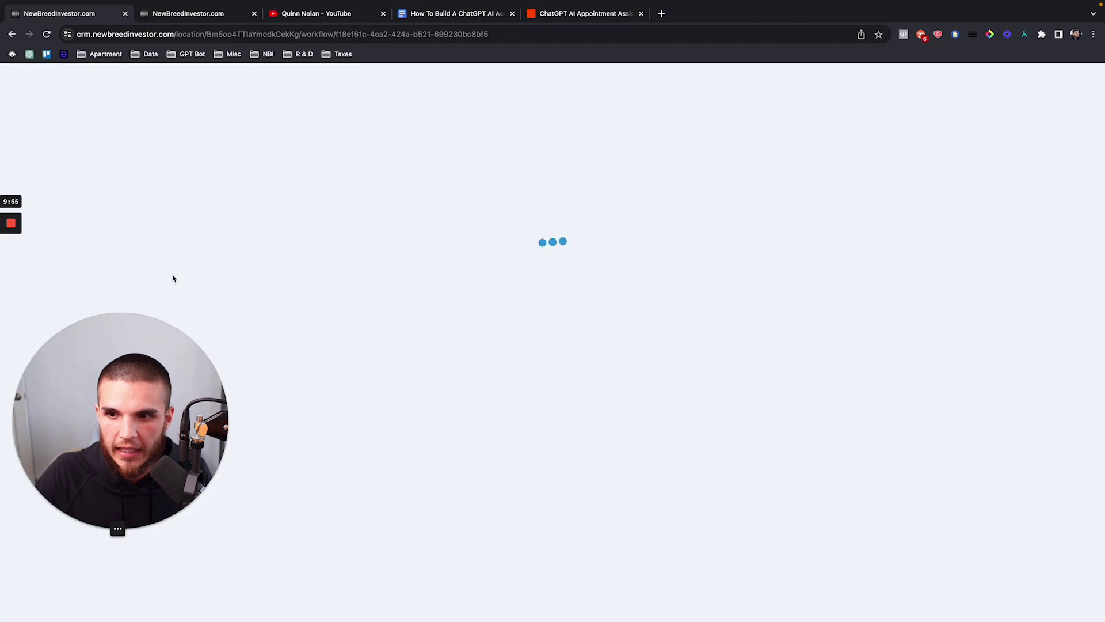
pyautogui.click(468, 428)
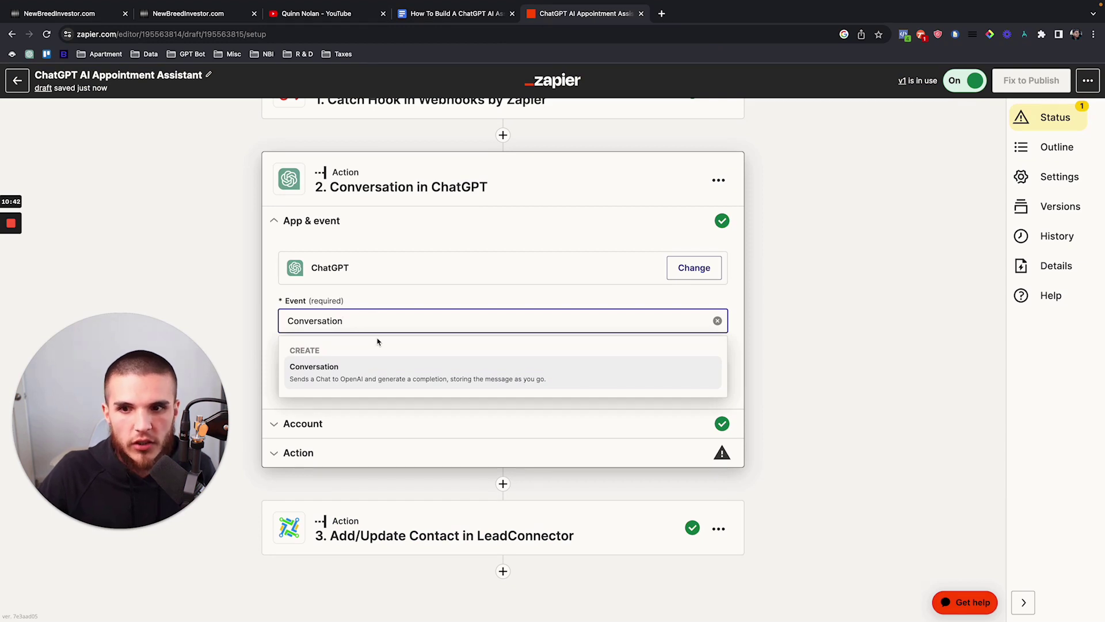
# Step: Confirm the Conversation event and continue past the ChatGPT account to the action fields
pyautogui.click(372, 368)
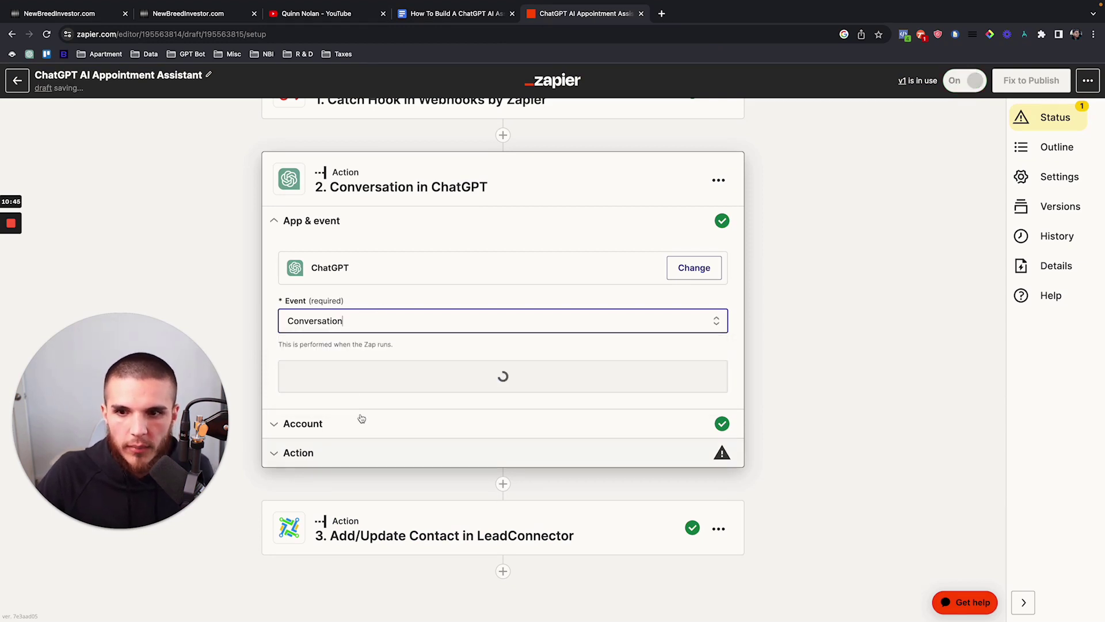
pyautogui.click(338, 429)
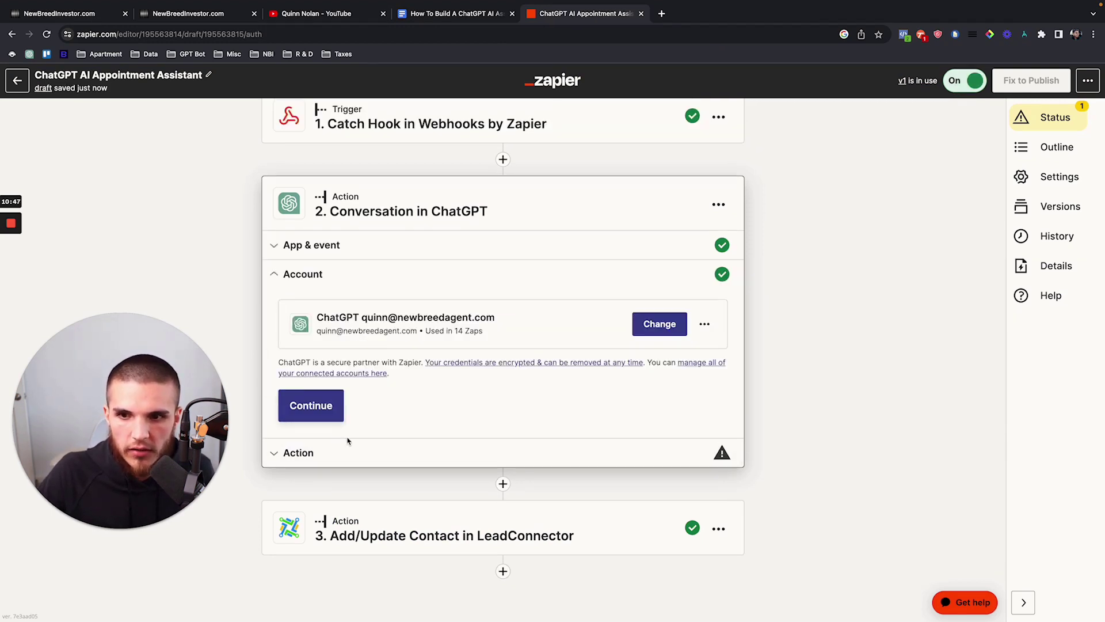
pyautogui.click(349, 442)
pyautogui.scroll(-9, 382, 363)
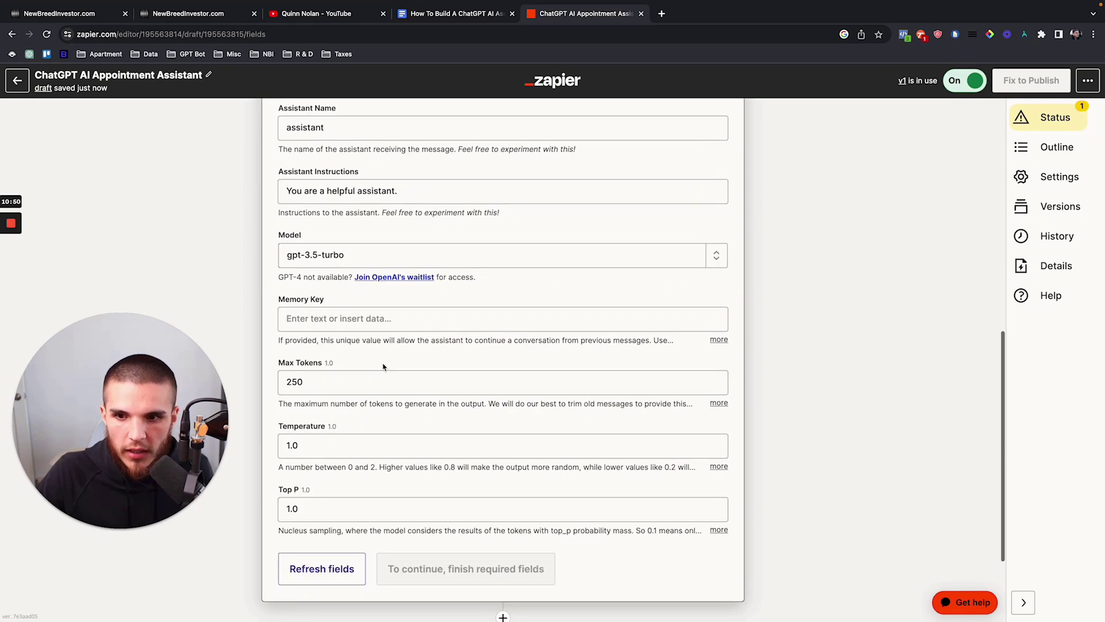
pyautogui.scroll(1, 383, 367)
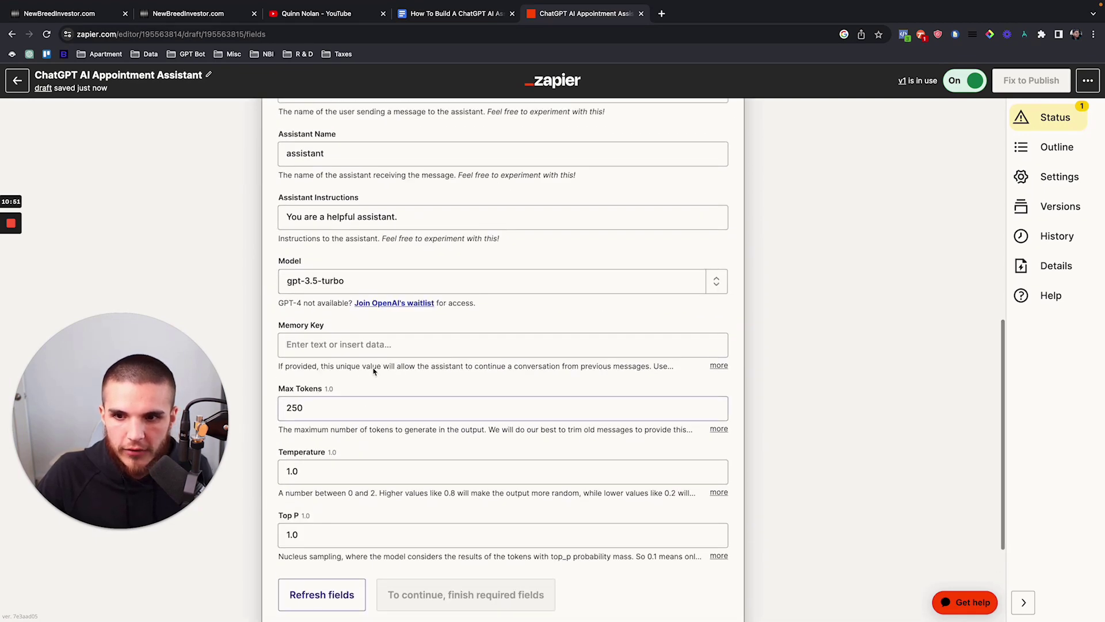
# Step: Map the webhook's Contact Id into the ChatGPT step's Memory Key field
pyautogui.click(662, 341)
pyautogui.click(388, 410)
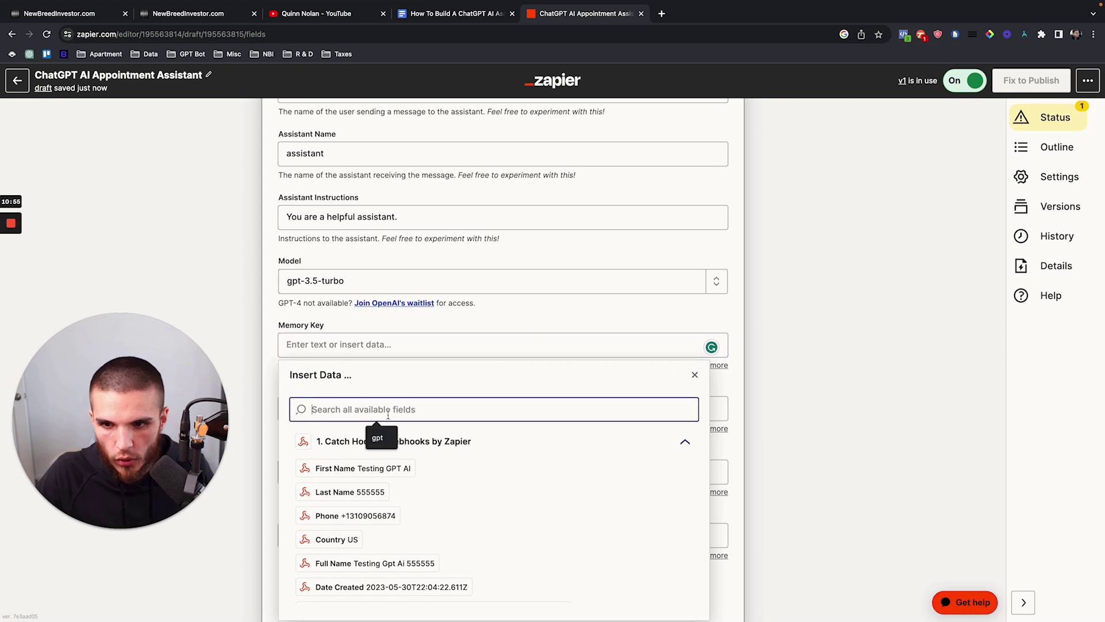
pyautogui.write('id')
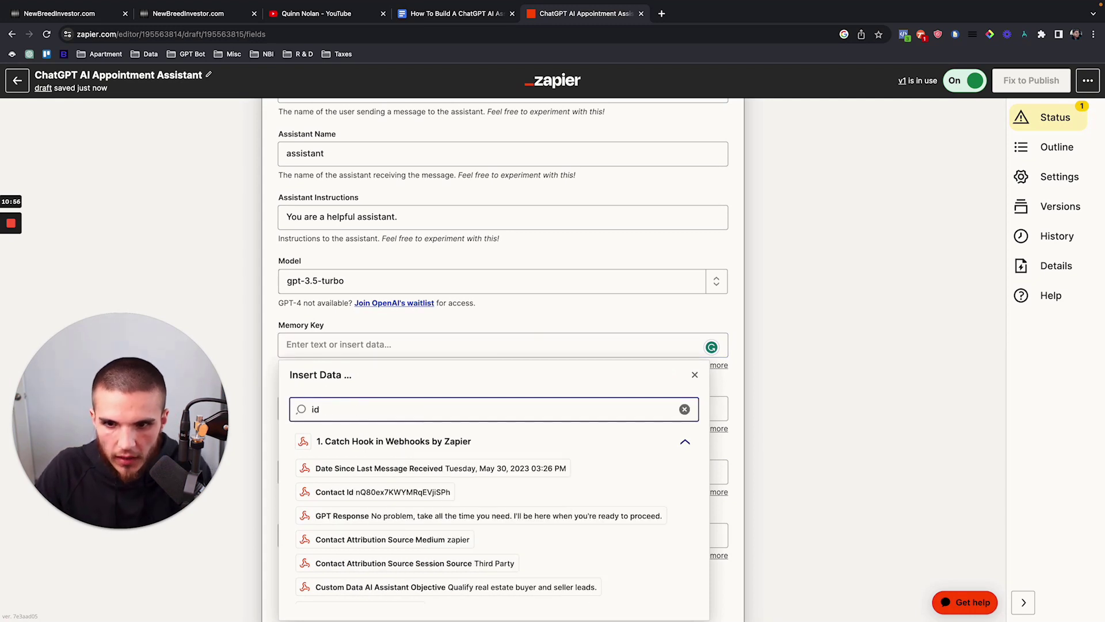
pyautogui.click(413, 492)
pyautogui.click(506, 332)
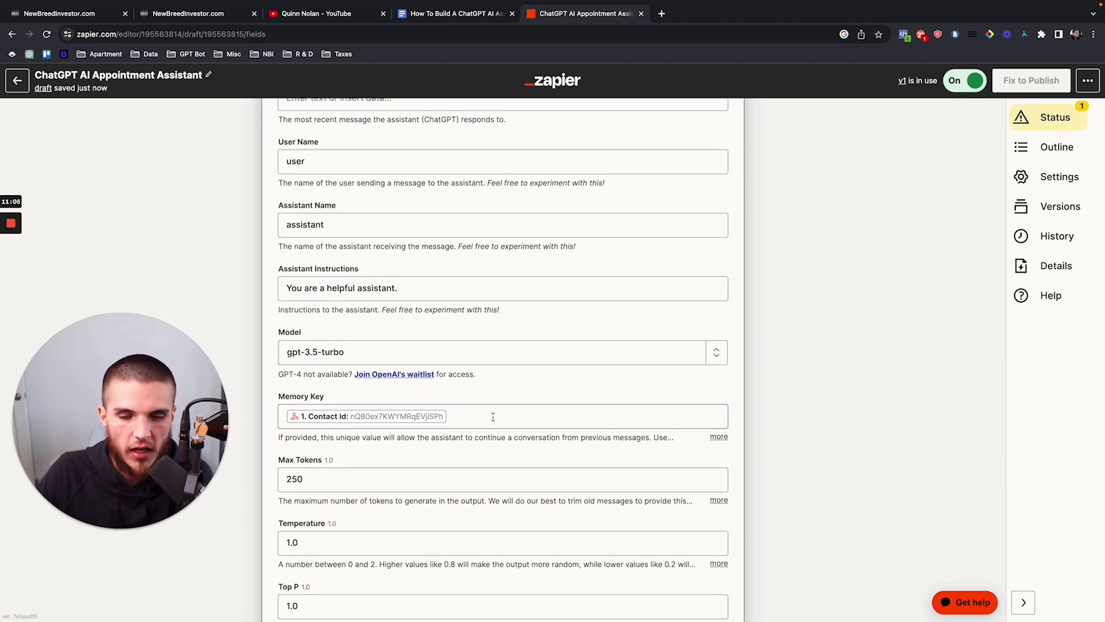
pyautogui.scroll(5, 510, 440)
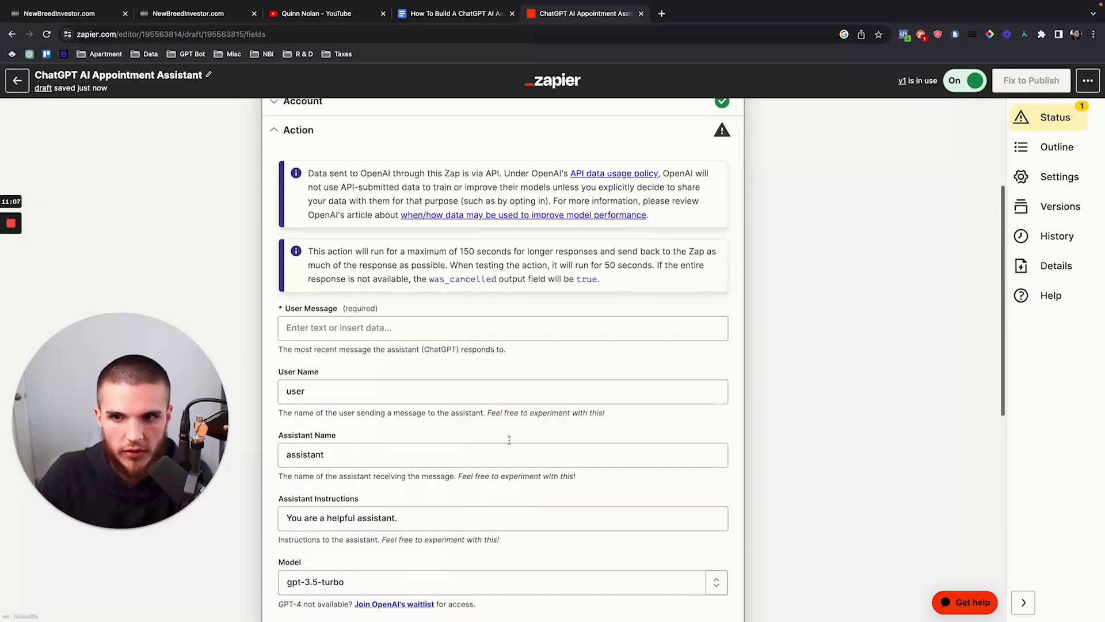
pyautogui.scroll(-8, 508, 439)
pyautogui.click(495, 525)
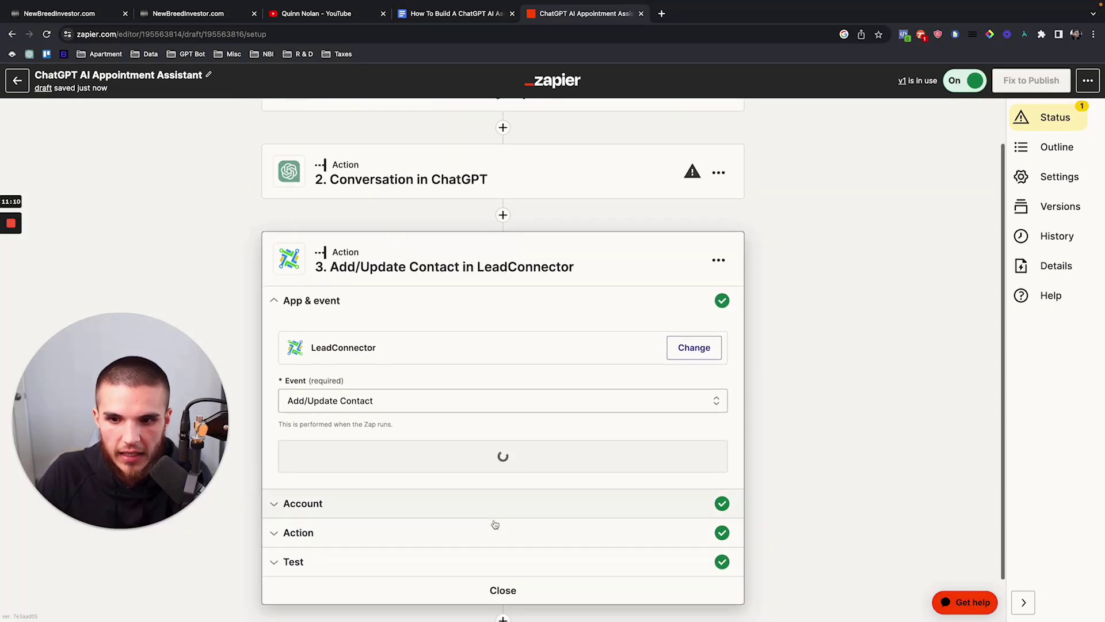
# Step: Try mapping the Notes field from ChatGPT outputs, then finish the incomplete ChatGPT step
pyautogui.scroll(-10, 481, 526)
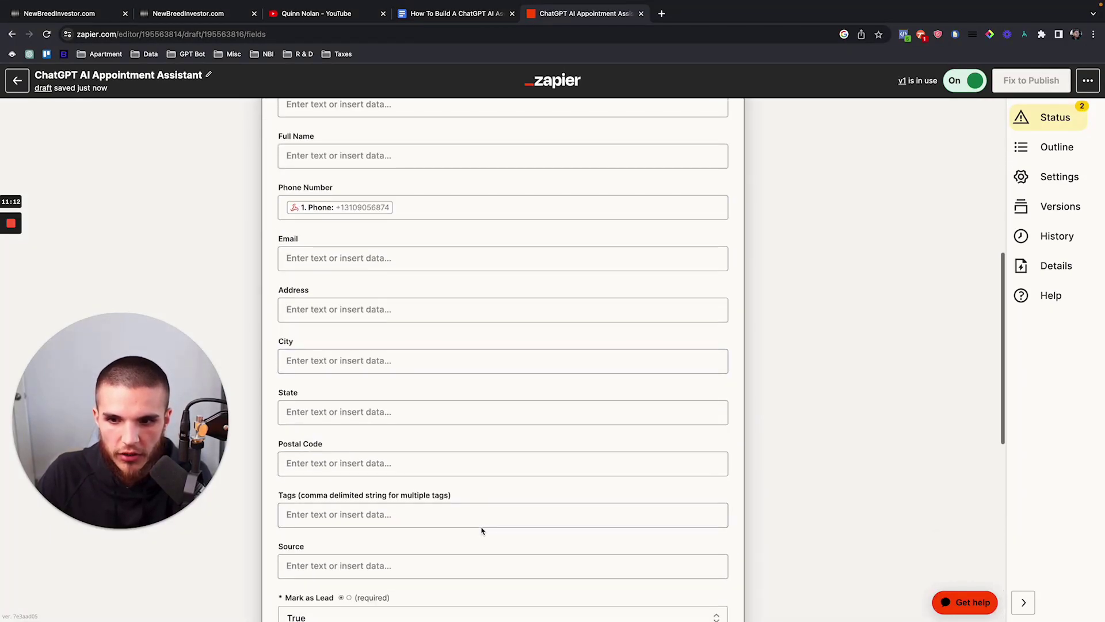
pyautogui.click(447, 516)
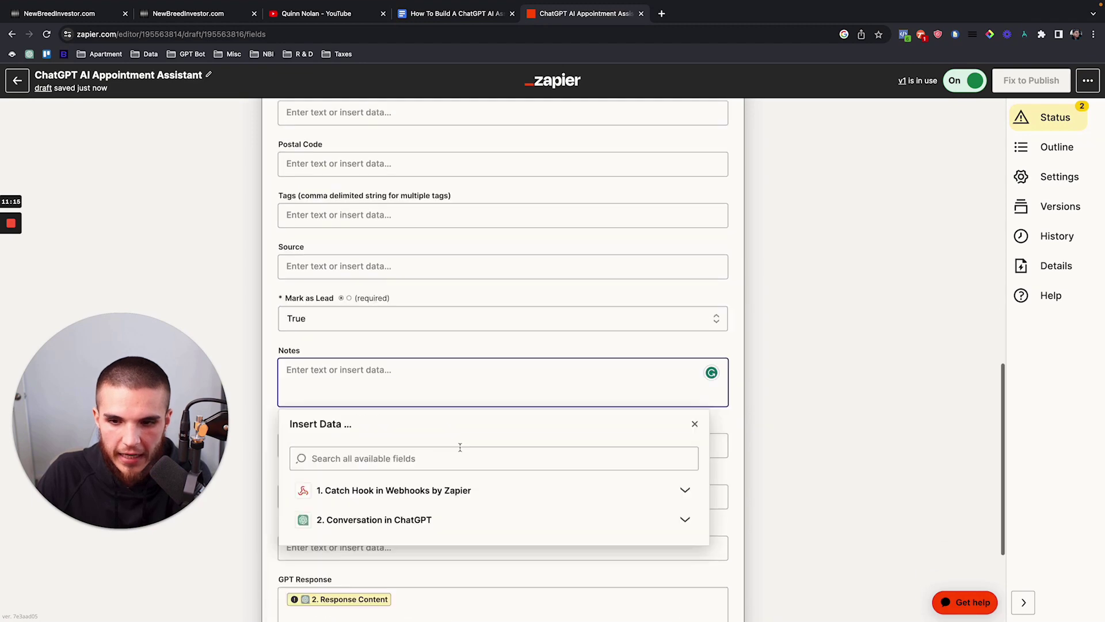
pyautogui.click(410, 498)
pyautogui.scroll(-2, 446, 413)
pyautogui.click(494, 521)
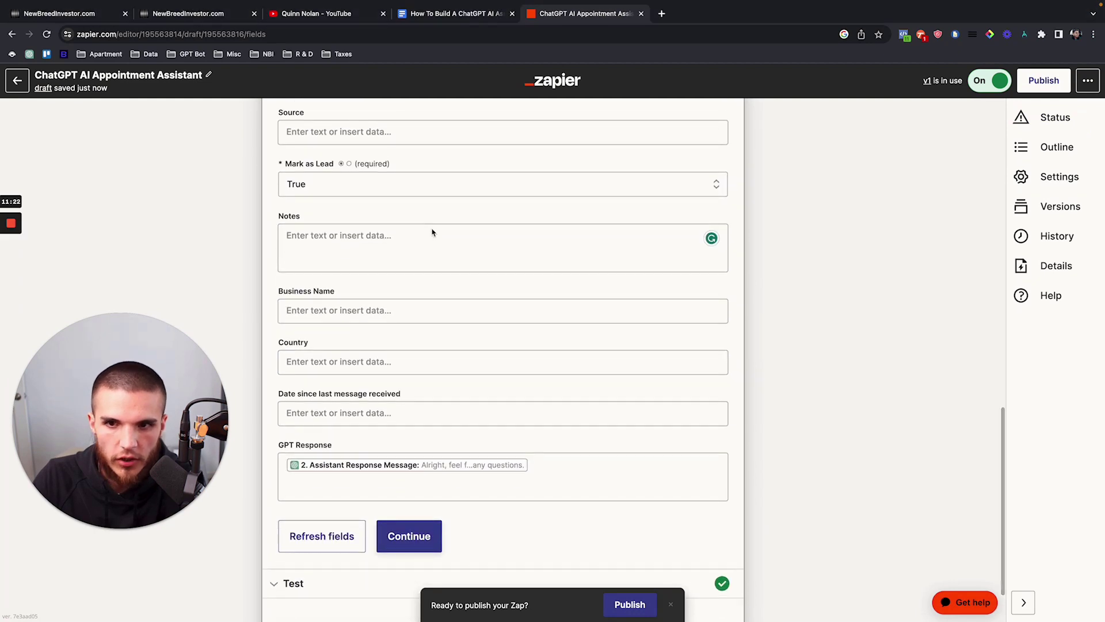
# Step: Insert the ChatGPT step's History Content into the LeadConnector Notes field
pyautogui.click(433, 232)
pyautogui.click(410, 385)
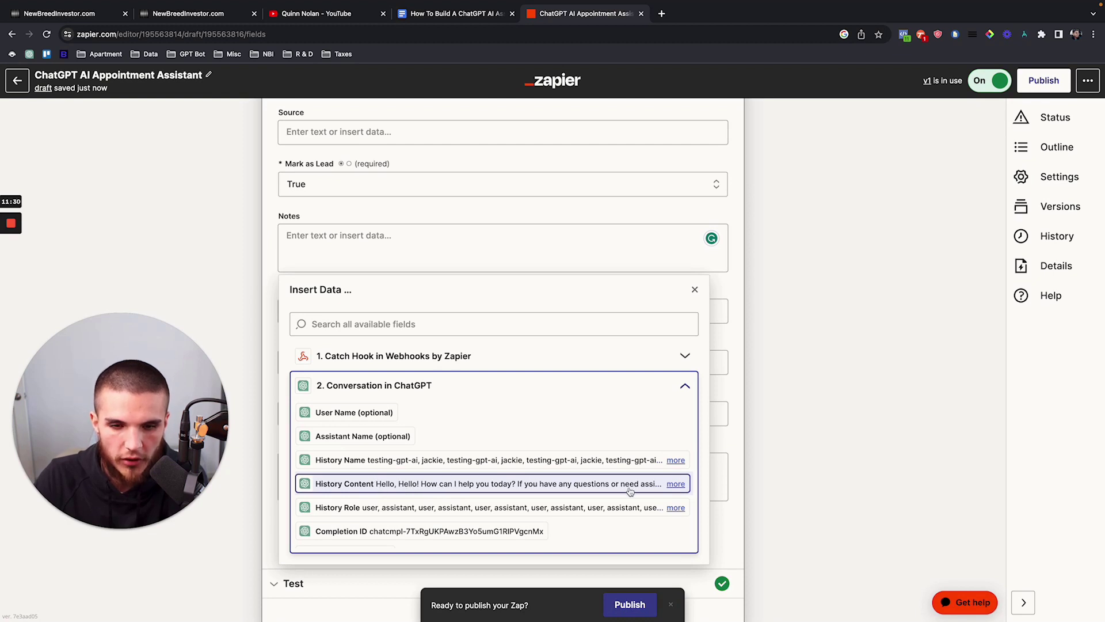
pyautogui.click(555, 482)
pyautogui.click(501, 219)
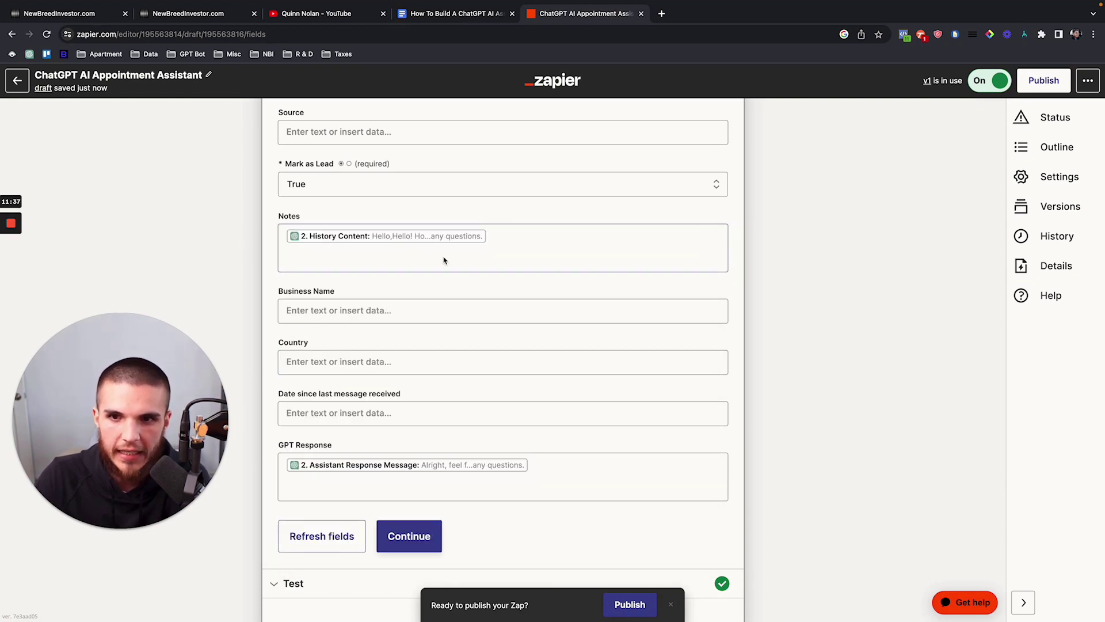
pyautogui.scroll(2, 436, 288)
pyautogui.scroll(4, 435, 298)
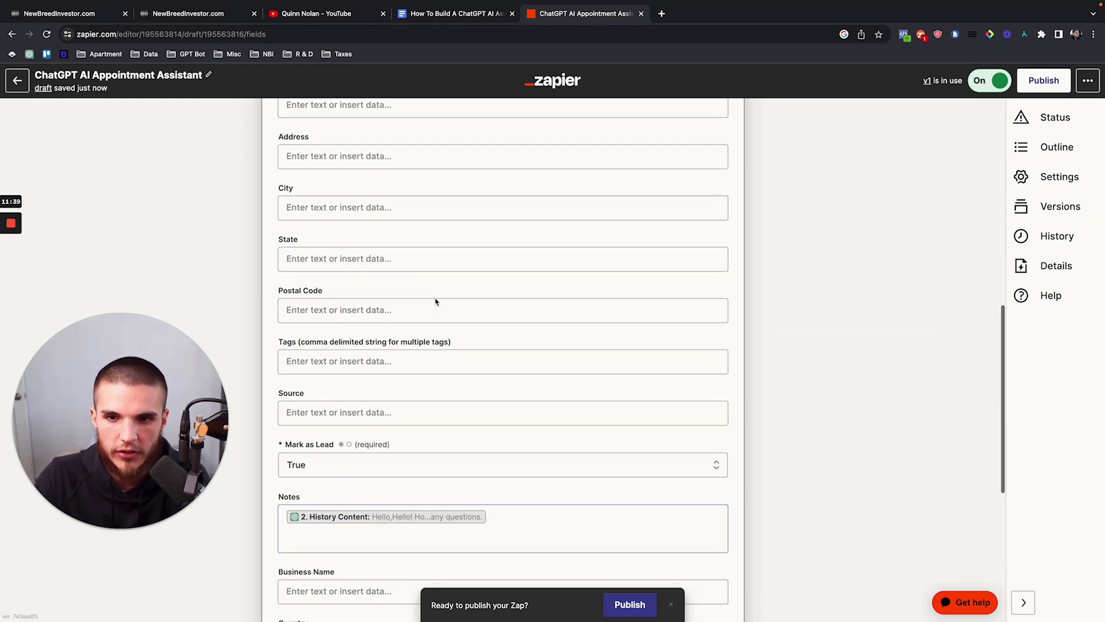
pyautogui.scroll(1, 477, 404)
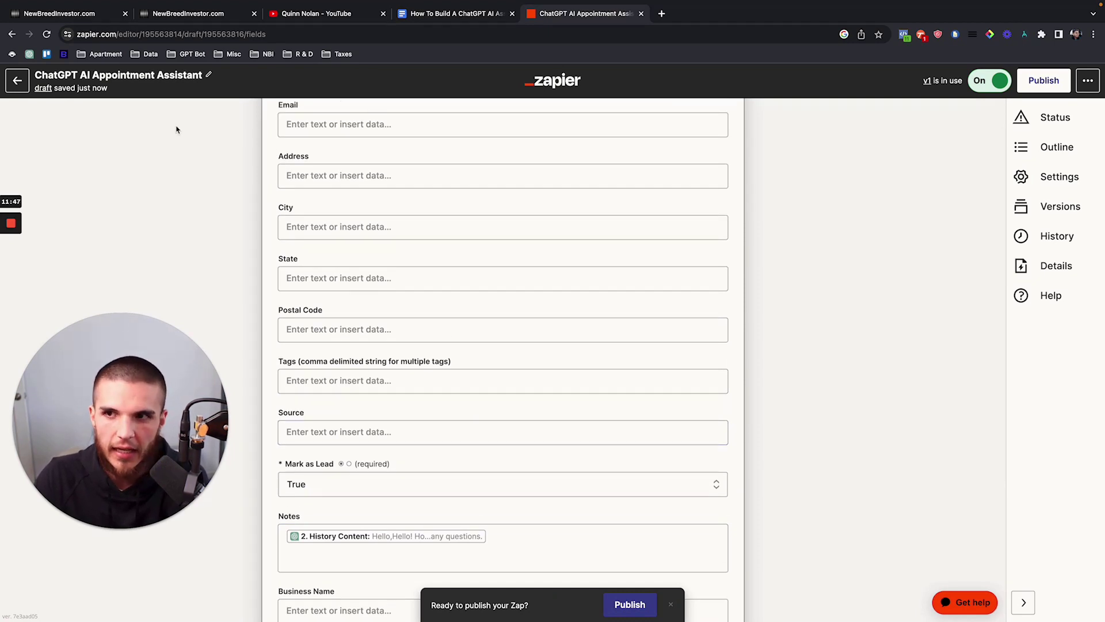
pyautogui.click(103, 13)
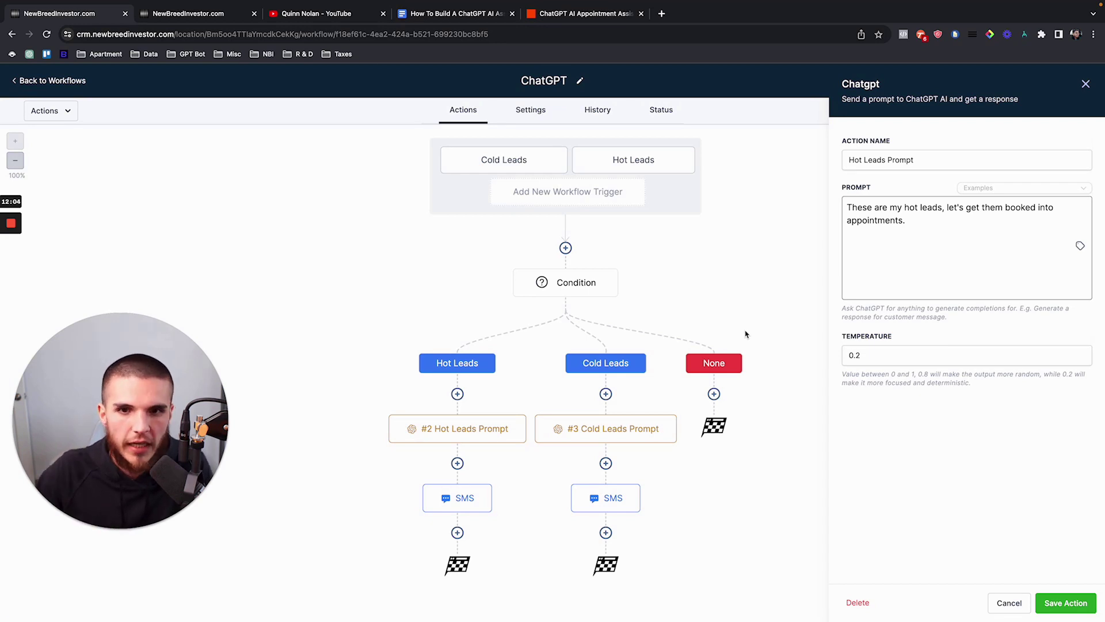
# Step: Close the Hot Leads Prompt panel to reveal the Hot Leads, Cold Leads and None branches
pyautogui.click(1085, 84)
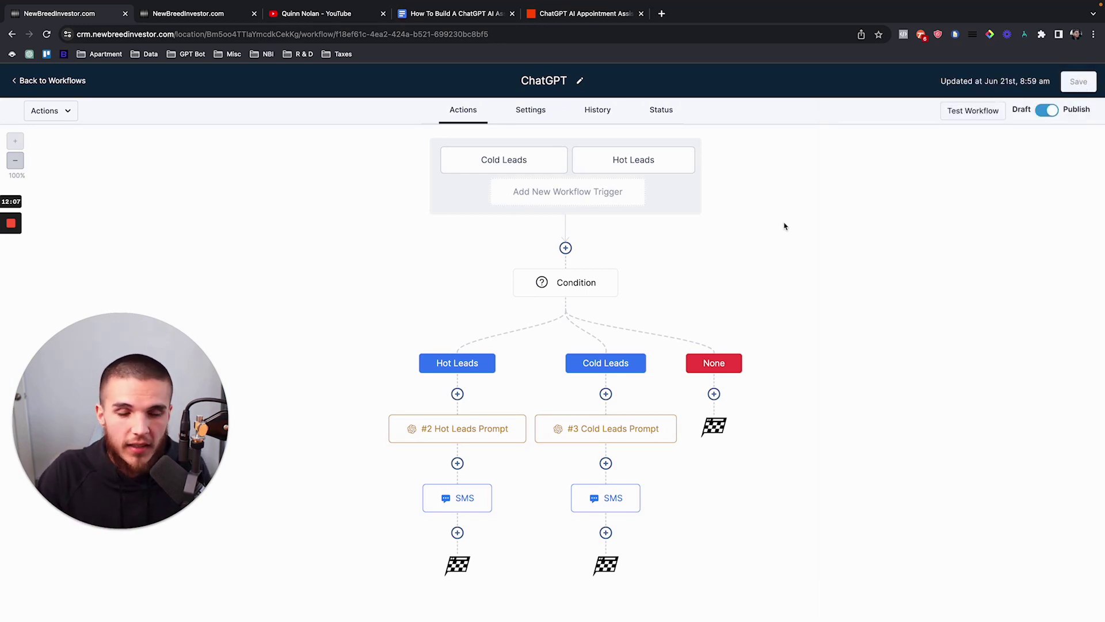